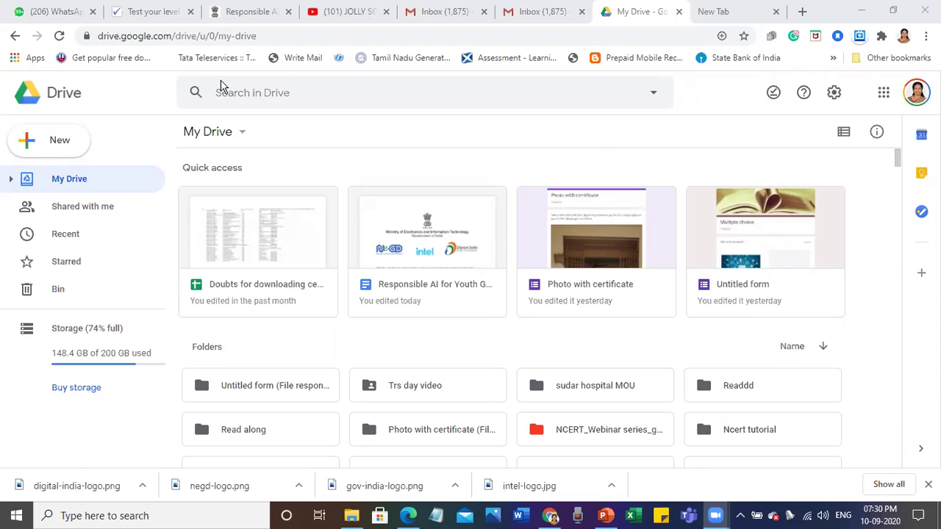
Create a new blank Google Form from Drive and select its title for editing.
left_click(63, 144)
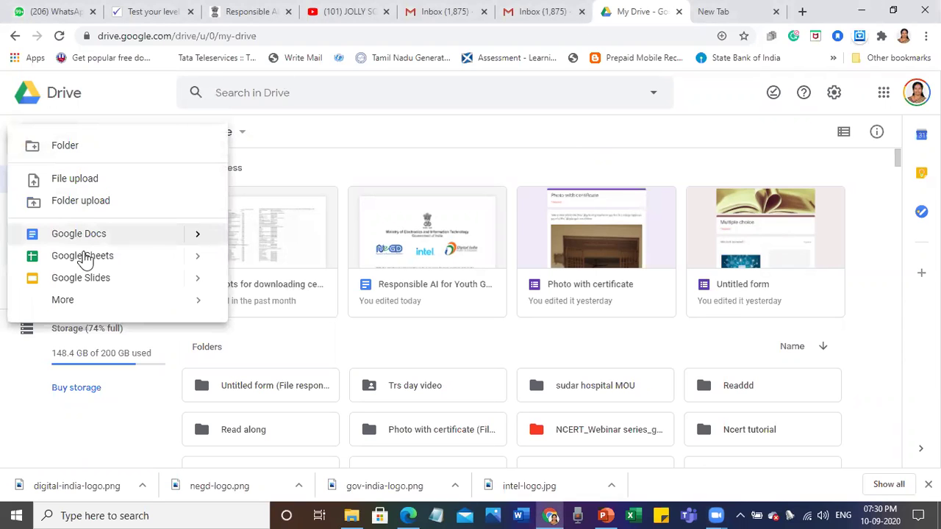
mouse_move(189, 308)
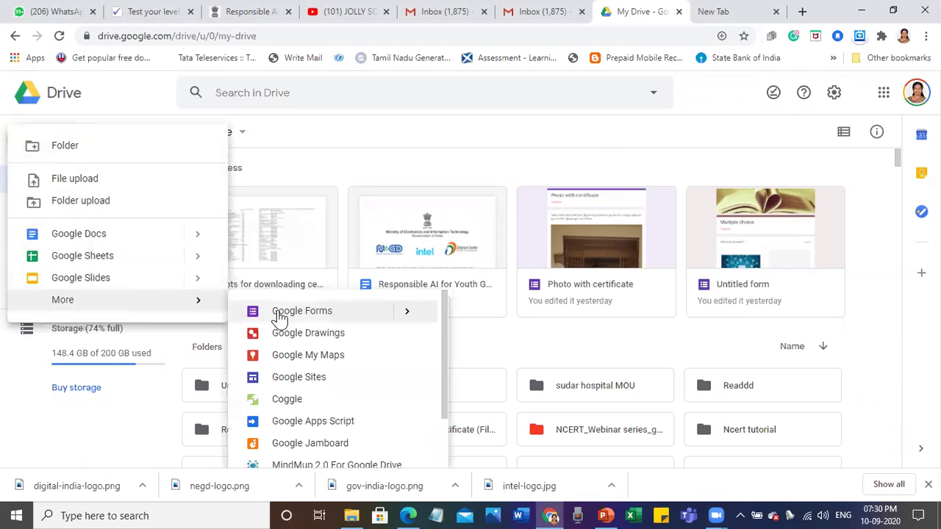
left_click(275, 317)
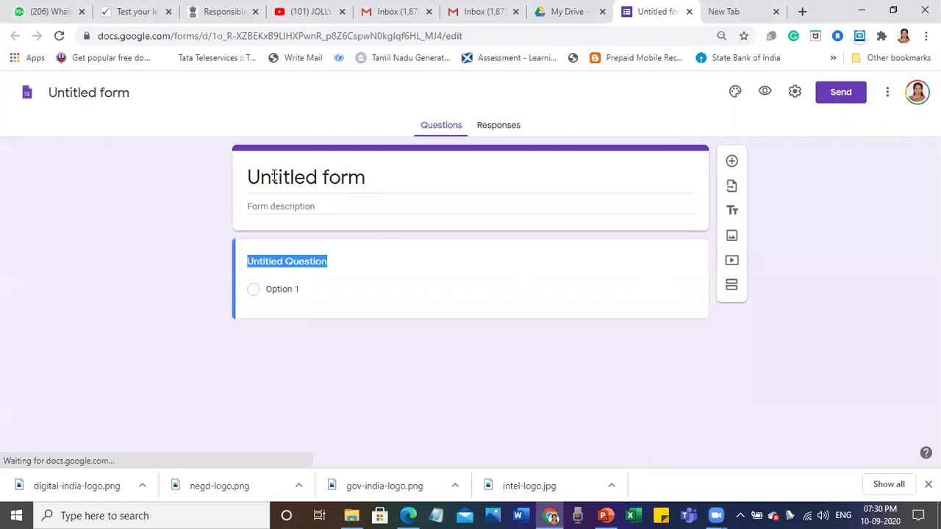
left_click(274, 176)
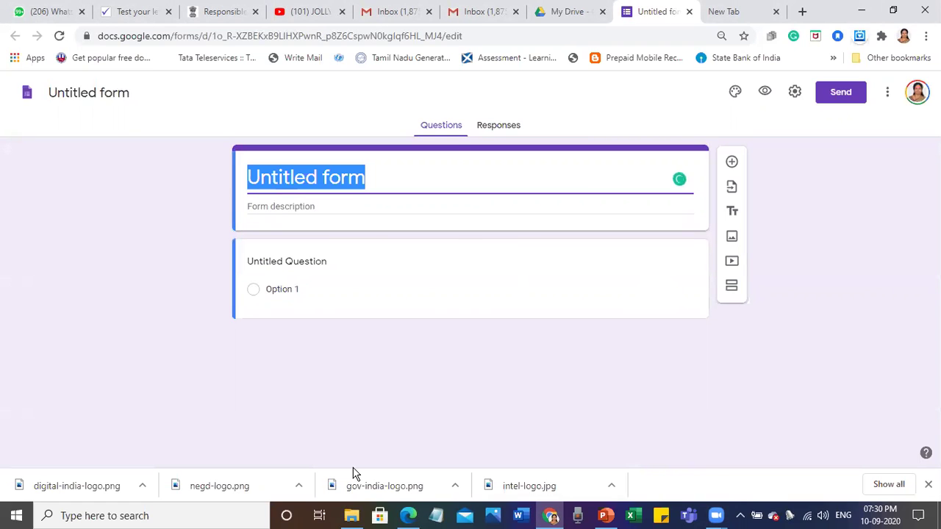
Switch to the textbook PDF in Microsoft Edge and examine the Unit 1 lesson and its Read and Understand exercises on PDF pages 87 to 93.
mouse_move(408, 515)
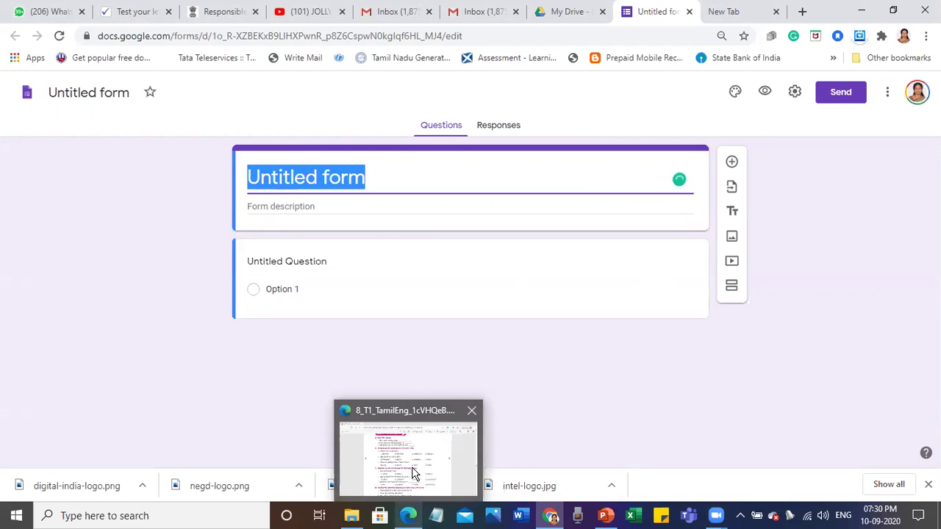
left_click(413, 475)
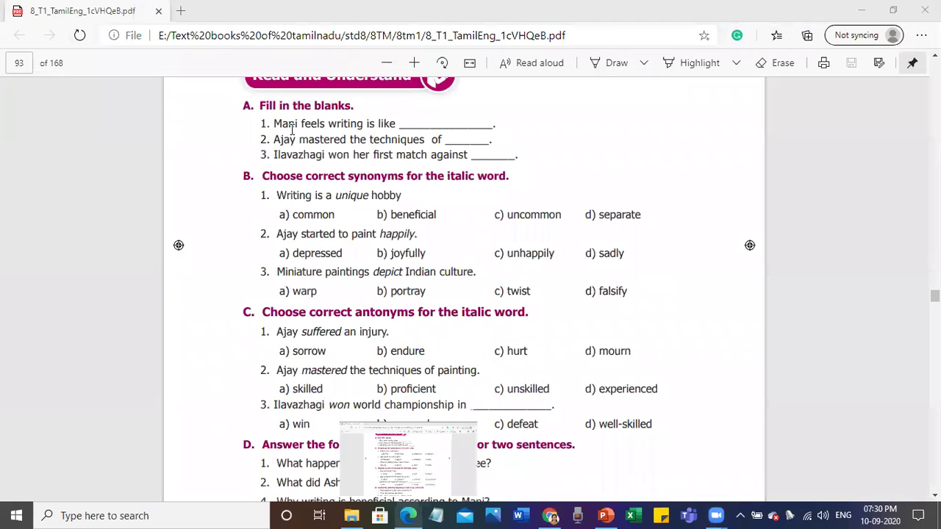
scroll(292, 129, "up", 15)
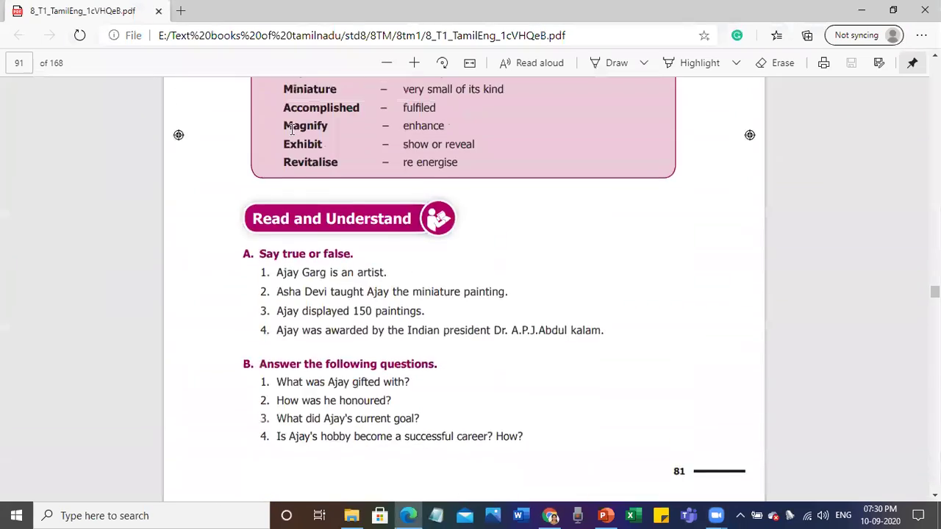
scroll(292, 130, "up", 12)
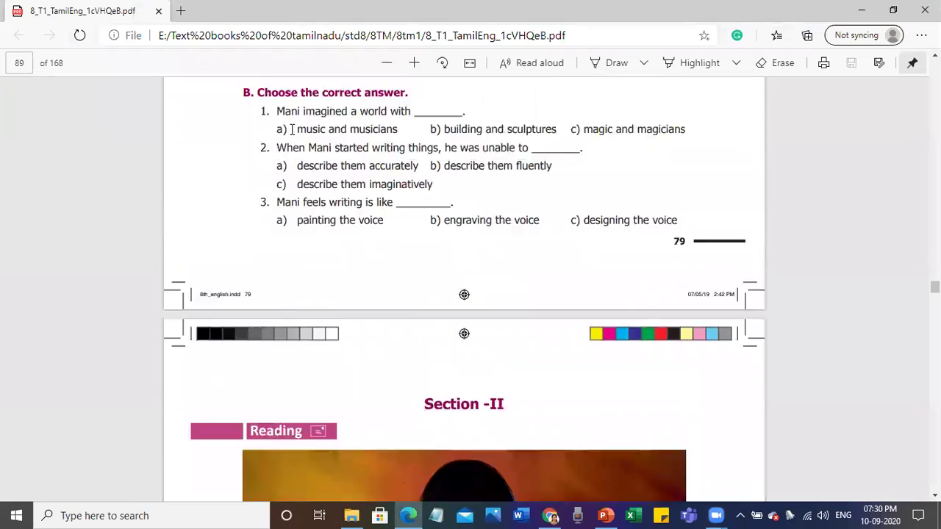
scroll(292, 129, "up", 12)
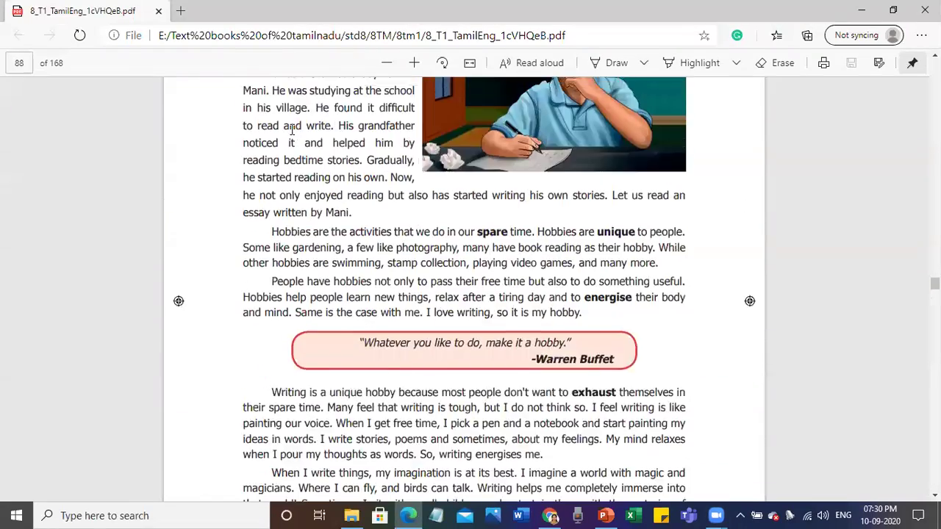
scroll(292, 129, "up", 12)
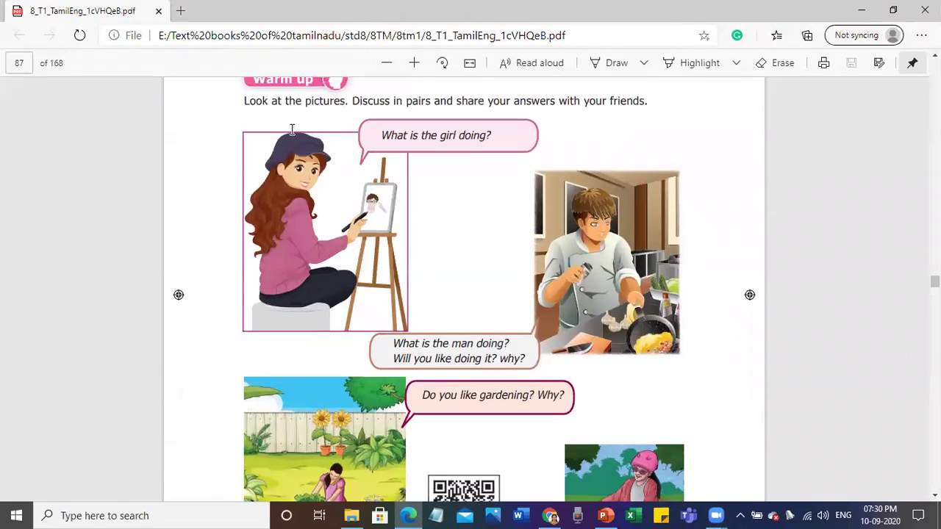
scroll(292, 129, "down", 12)
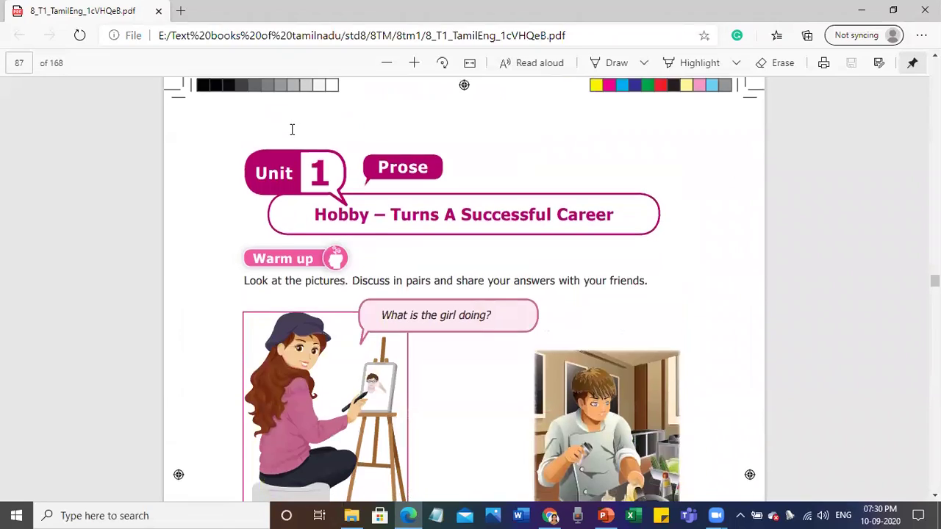
scroll(291, 129, "down", 12)
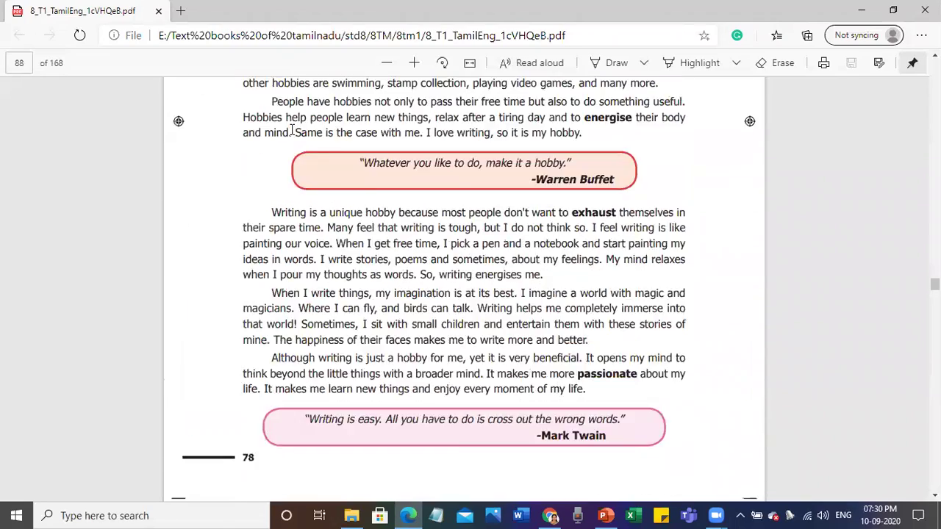
scroll(292, 130, "down", 1)
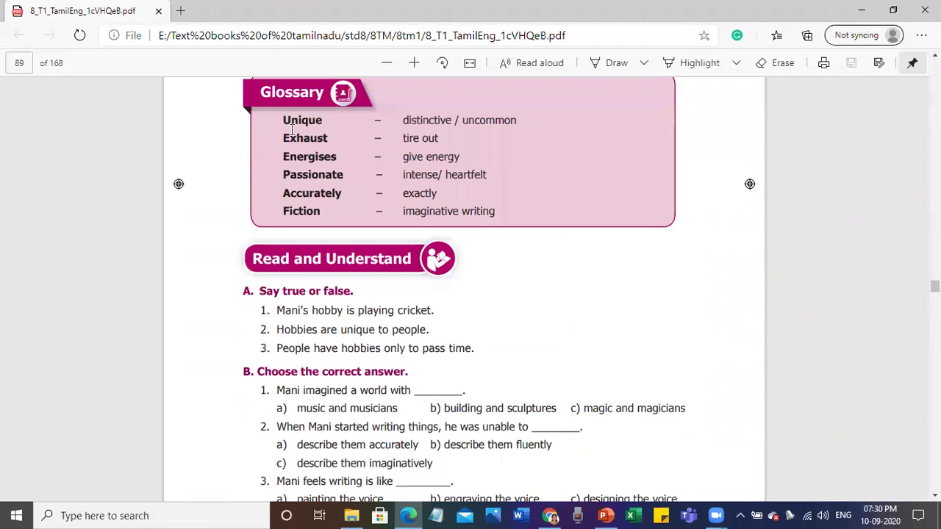
scroll(363, 259, "down", 10)
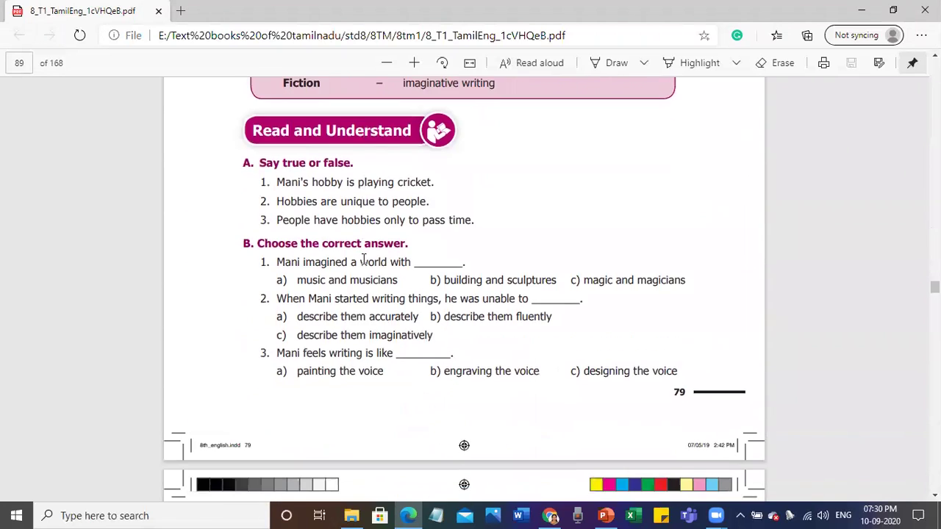
scroll(363, 259, "down", 10)
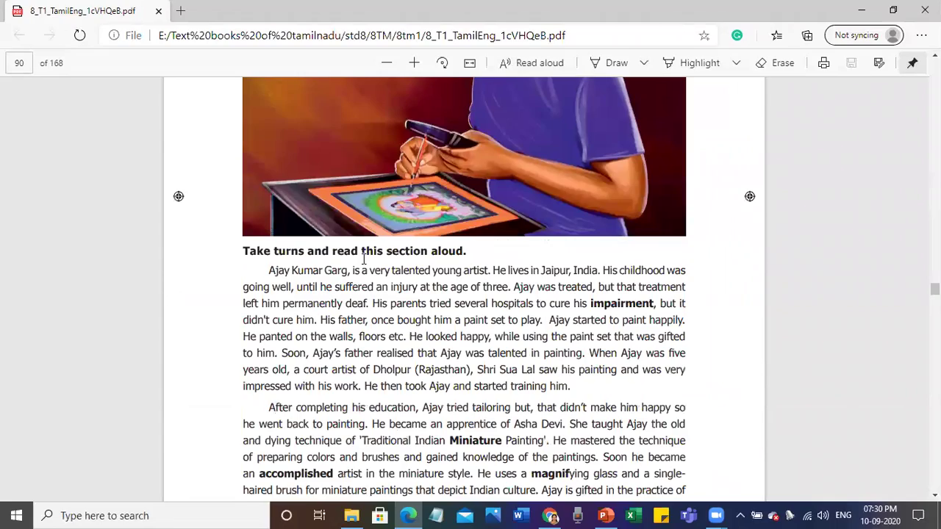
scroll(363, 258, "down", 10)
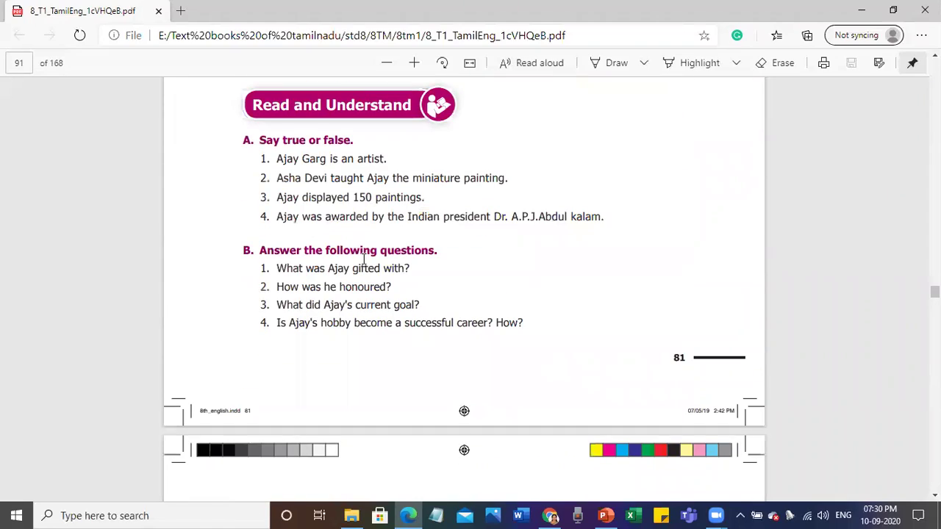
scroll(363, 258, "down", 4)
scroll(363, 259, "up", 2)
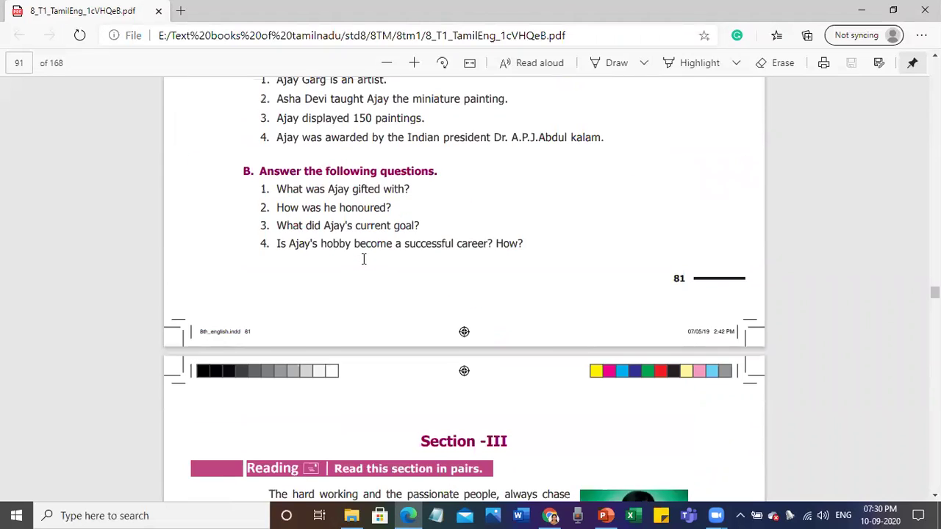
scroll(363, 258, "up", 4)
scroll(363, 258, "up", 3)
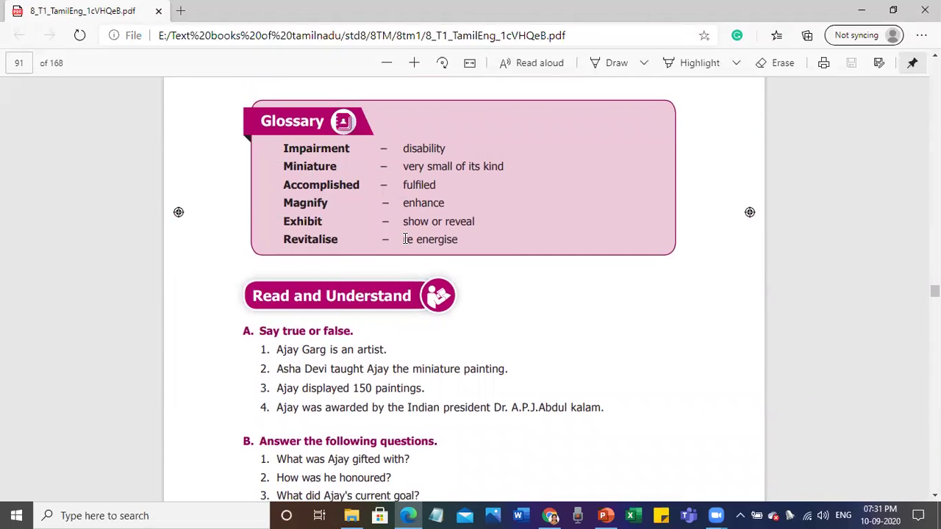
scroll(415, 388, "down", 7)
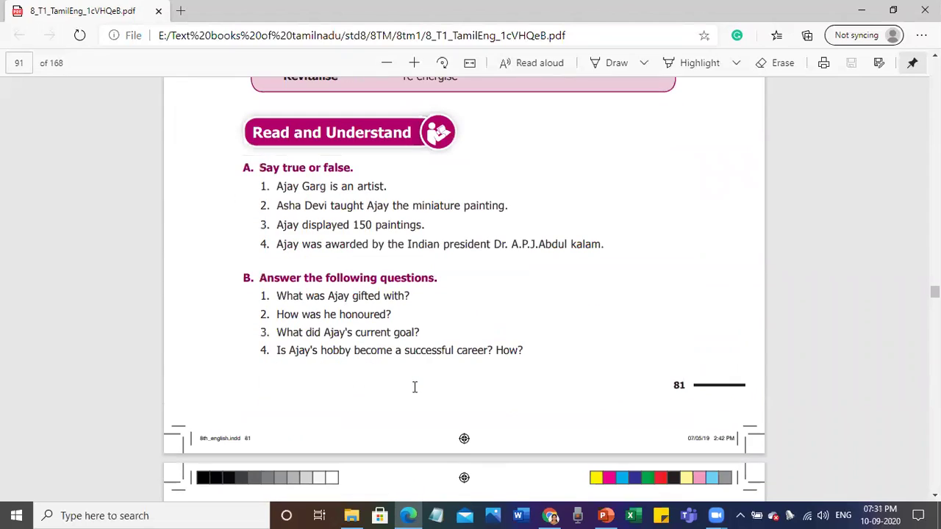
scroll(415, 388, "down", 10)
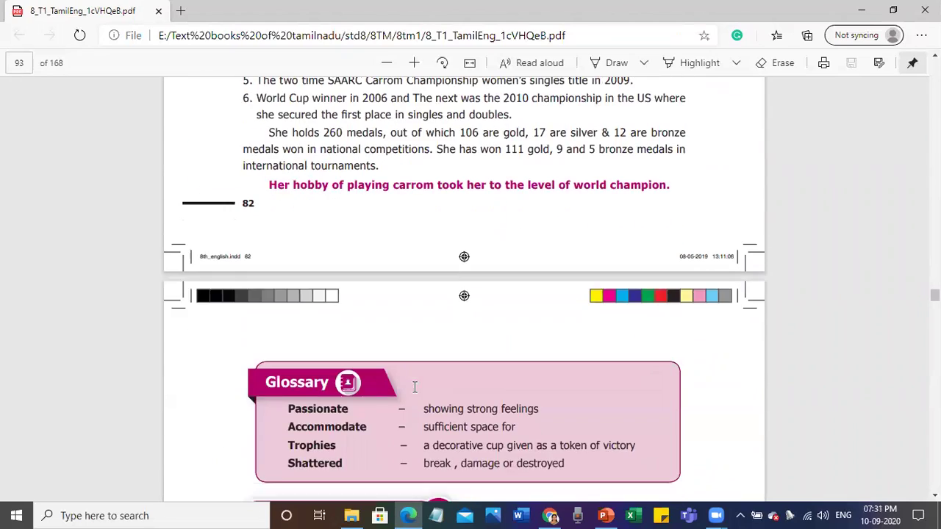
scroll(415, 387, "down", 3)
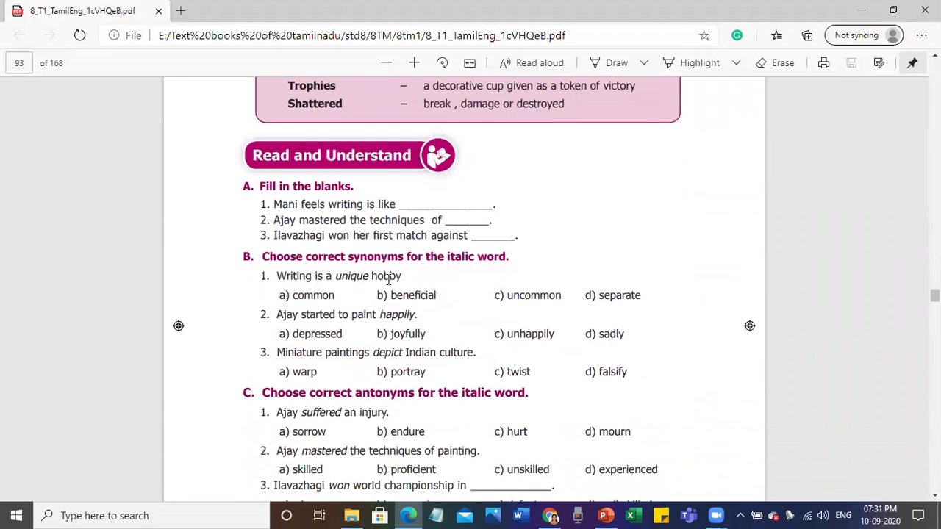
scroll(453, 340, "down", 3)
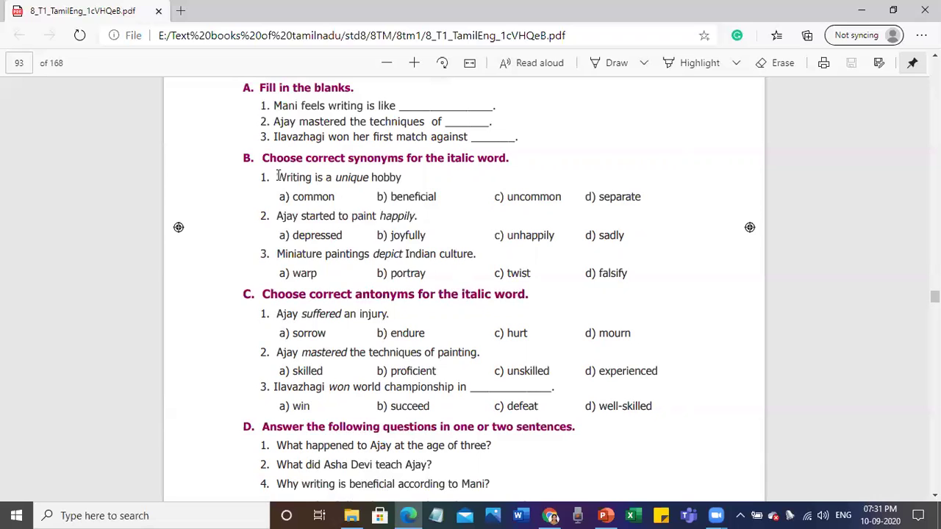
Copy the Unit 1 title "Hobby – Turns A Successful Career" from the PDF and paste it as the form title in Google Forms.
scroll(278, 175, "up", 15)
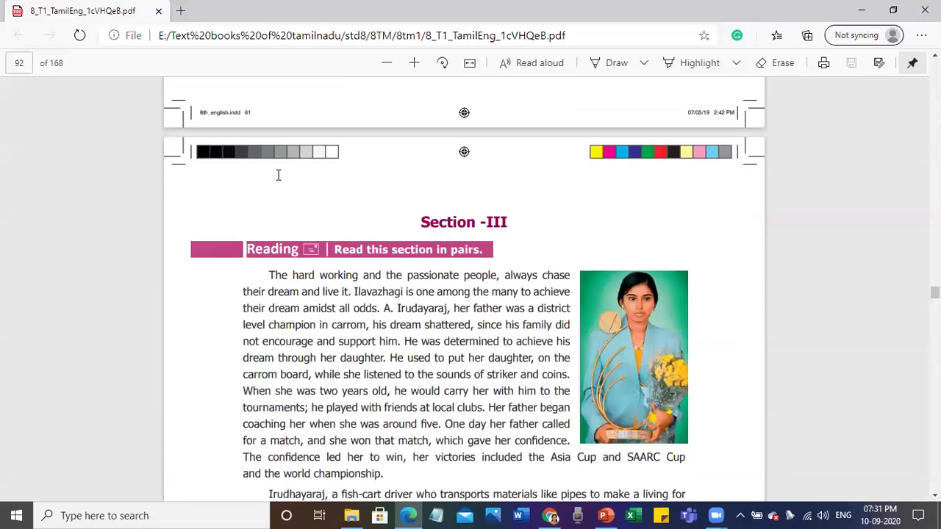
scroll(278, 175, "up", 15)
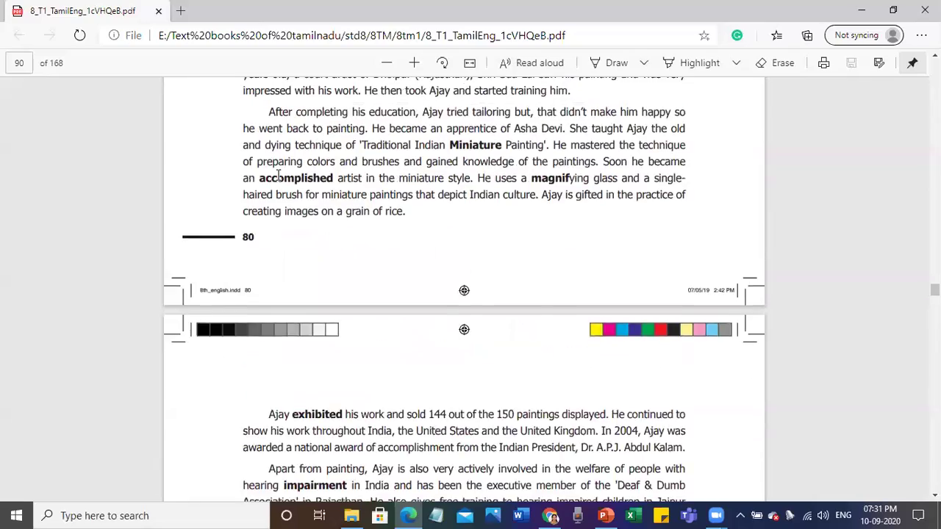
scroll(278, 175, "up", 15)
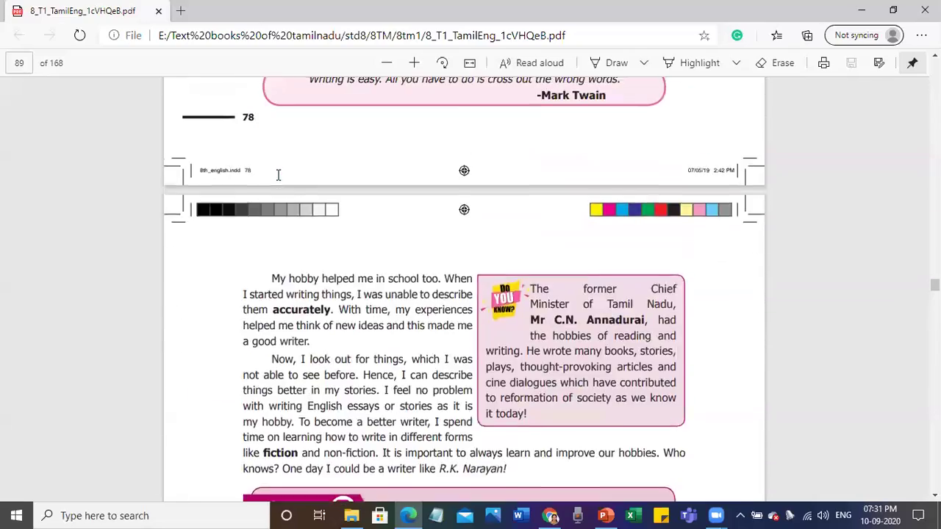
scroll(278, 175, "up", 10)
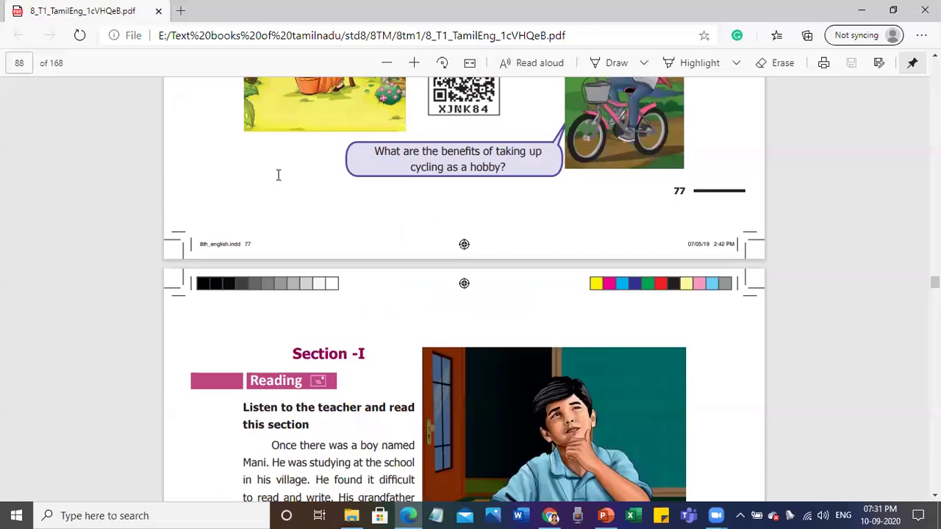
scroll(278, 175, "up", 10)
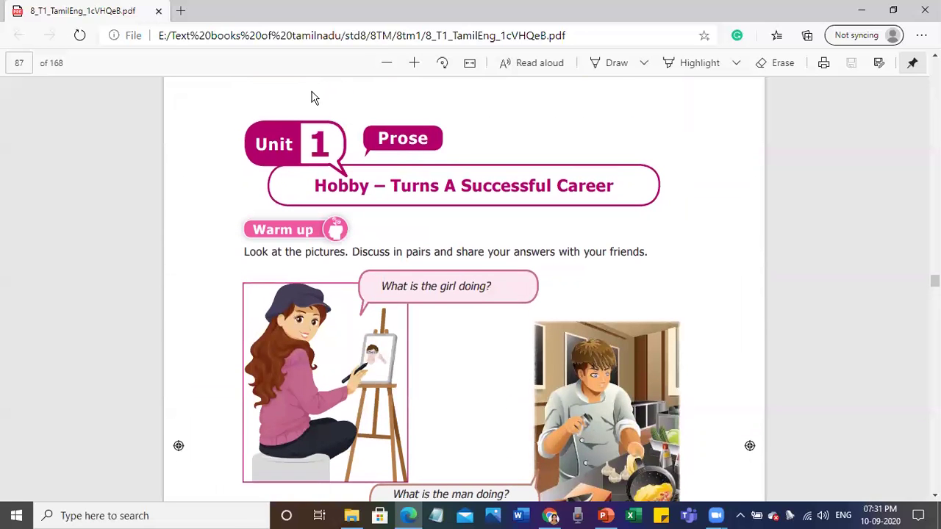
double_click(317, 184)
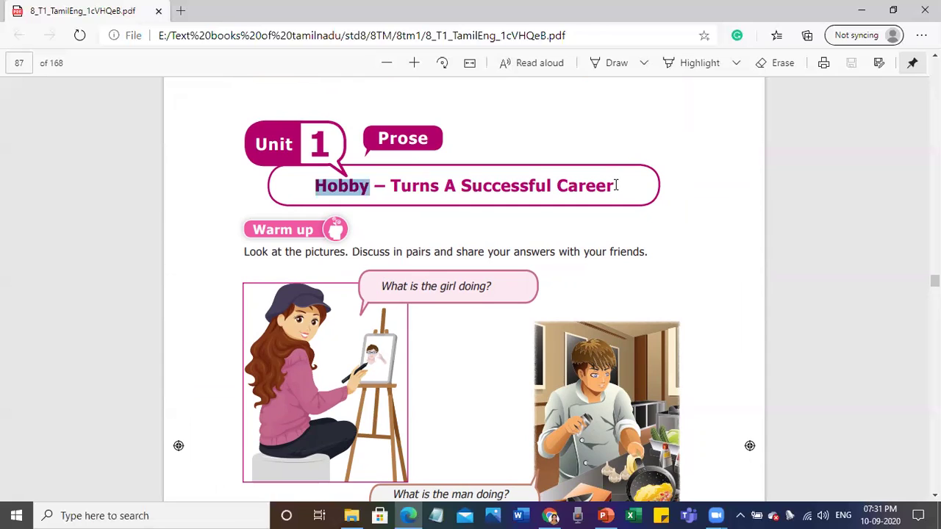
left_click_drag(616, 186, 312, 179)
key("ctrl+c")
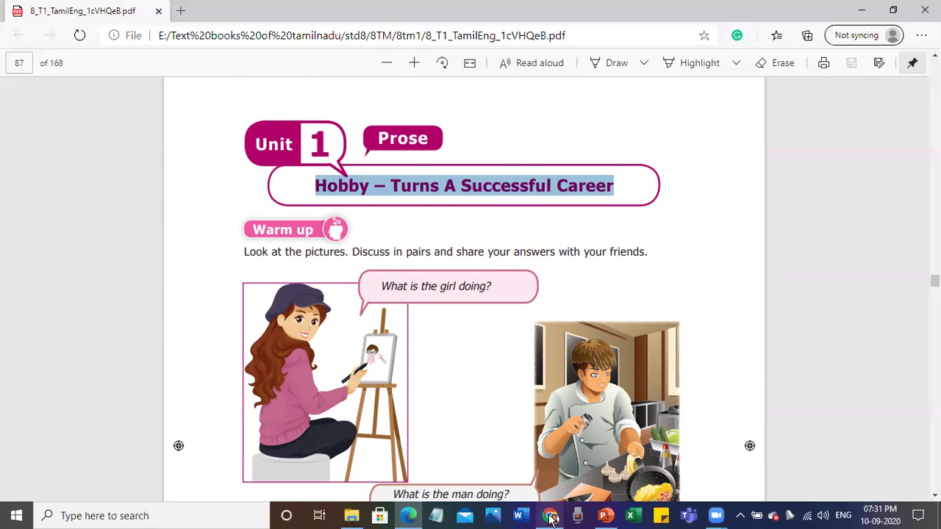
mouse_move(551, 518)
left_click(526, 470)
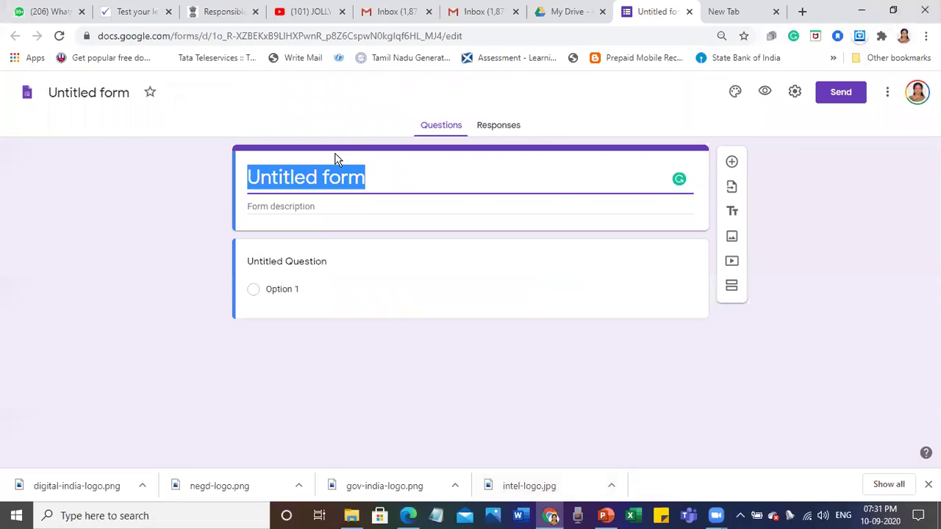
key("ctrl+v")
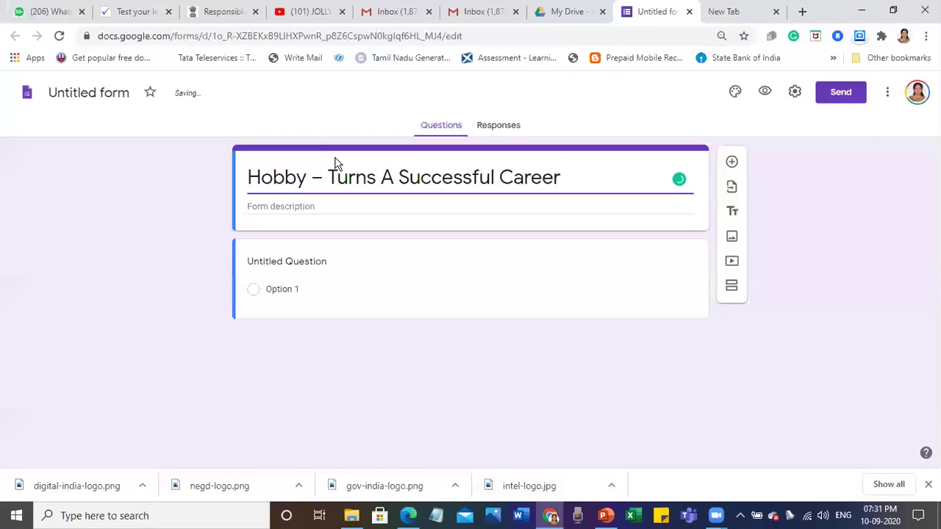
Enter "Choose the correct answer" as the text of the form's first question.
left_click(287, 262)
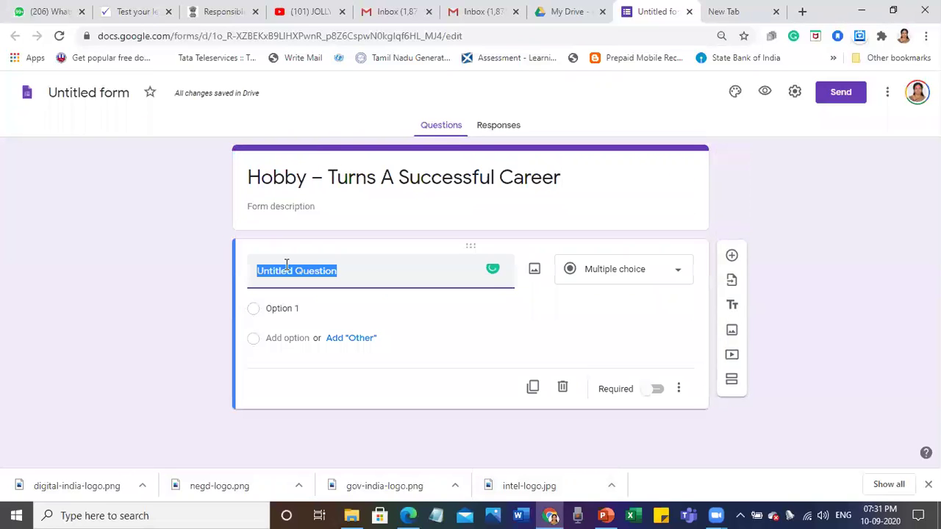
type("Choos")
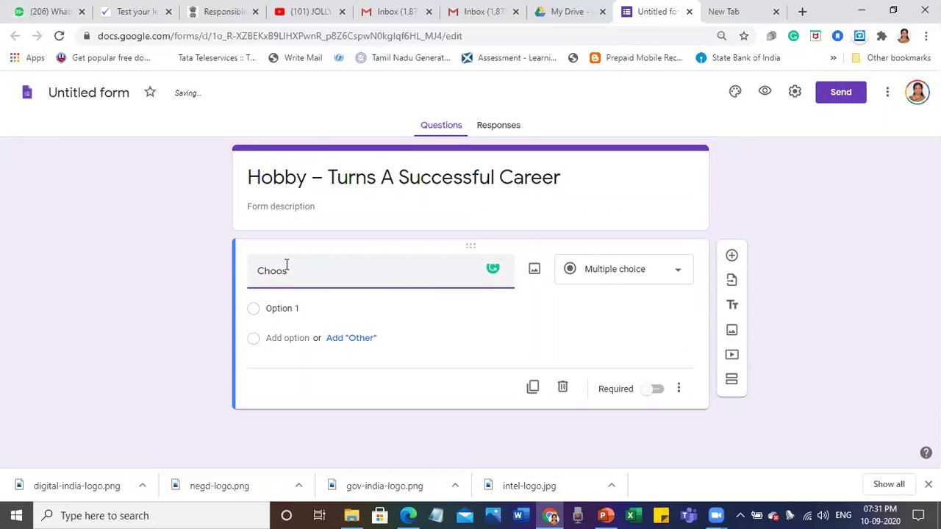
type("e the correct answer")
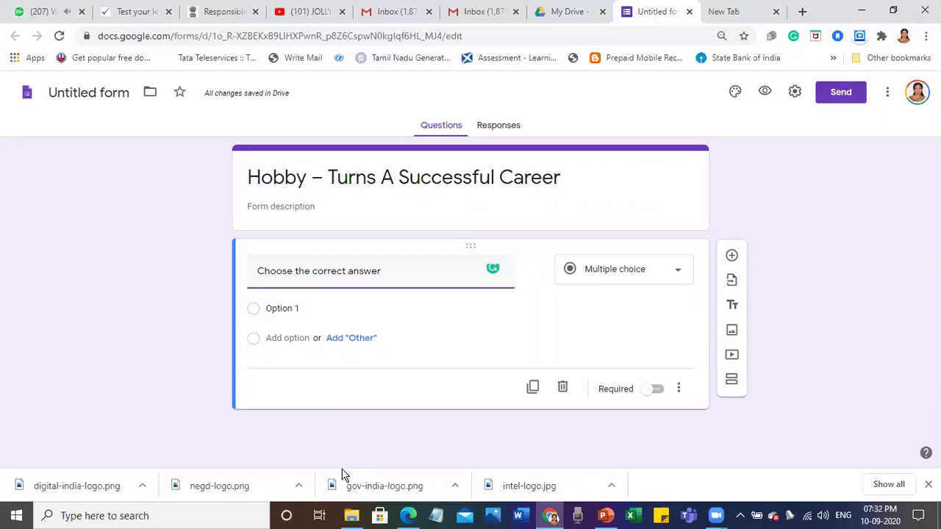
Switch to the textbook PDF in Microsoft Edge and copy exercise B's synonyms heading with its item 1, "Writing is a unique hobby", on page 93.
mouse_move(408, 515)
left_click(408, 452)
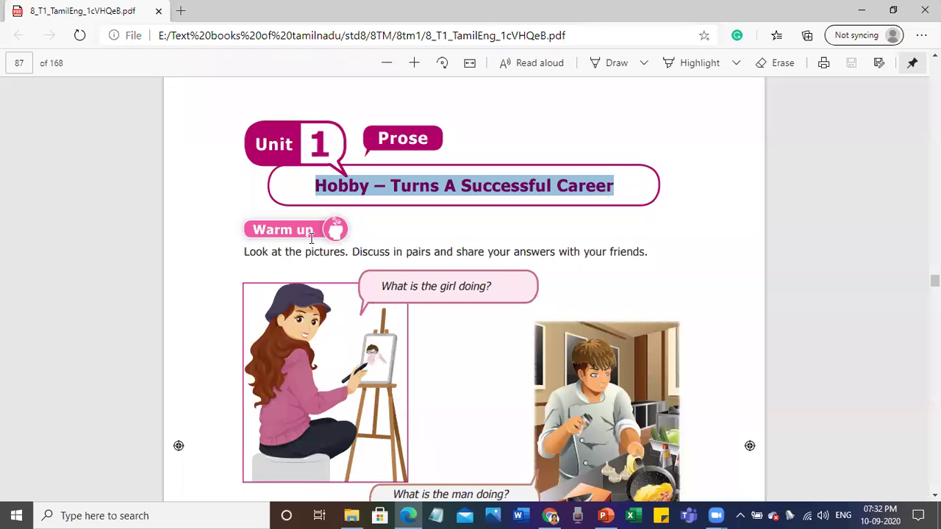
scroll(311, 239, "down", 20)
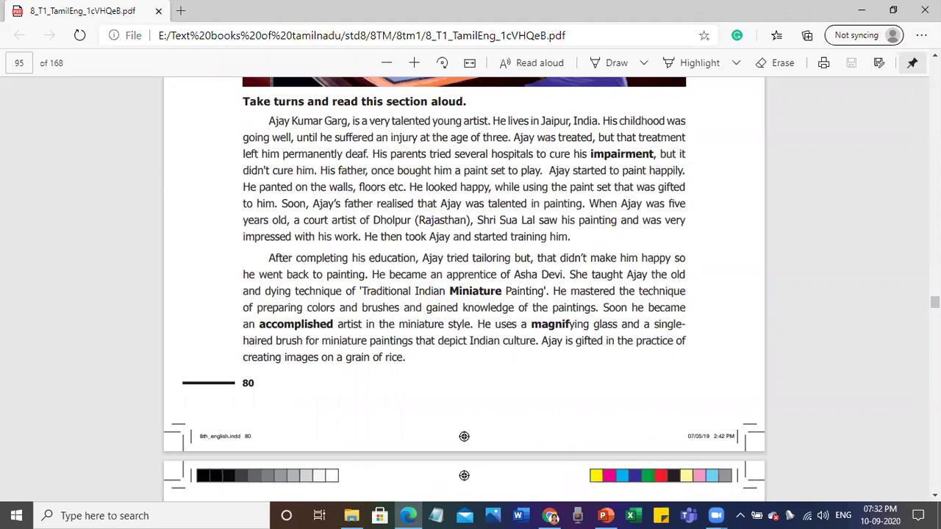
scroll(595, 294, "down", 10)
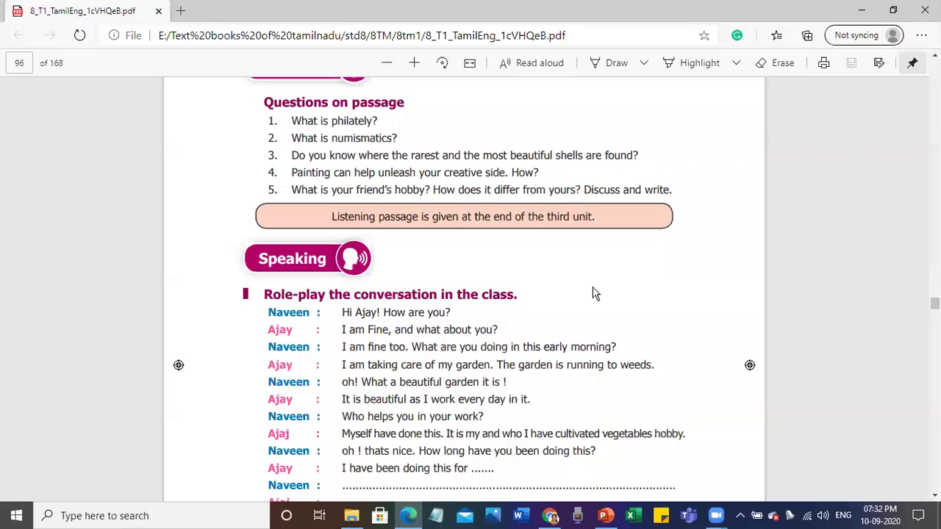
scroll(439, 285, "up", 3)
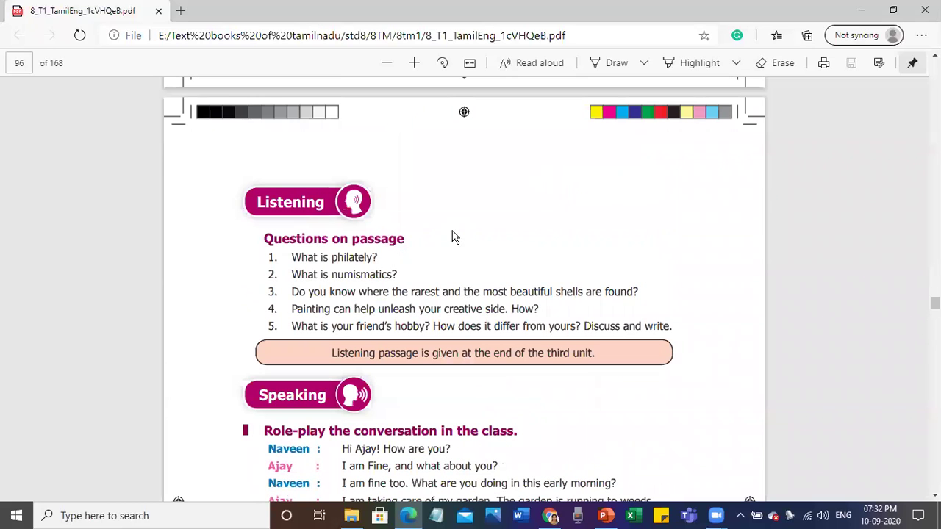
scroll(443, 223, "up", 4)
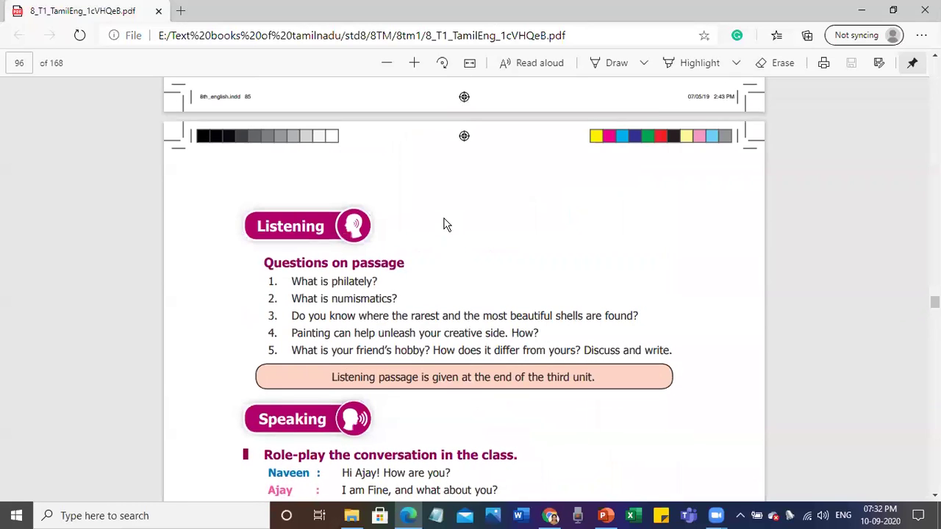
scroll(444, 225, "up", 4)
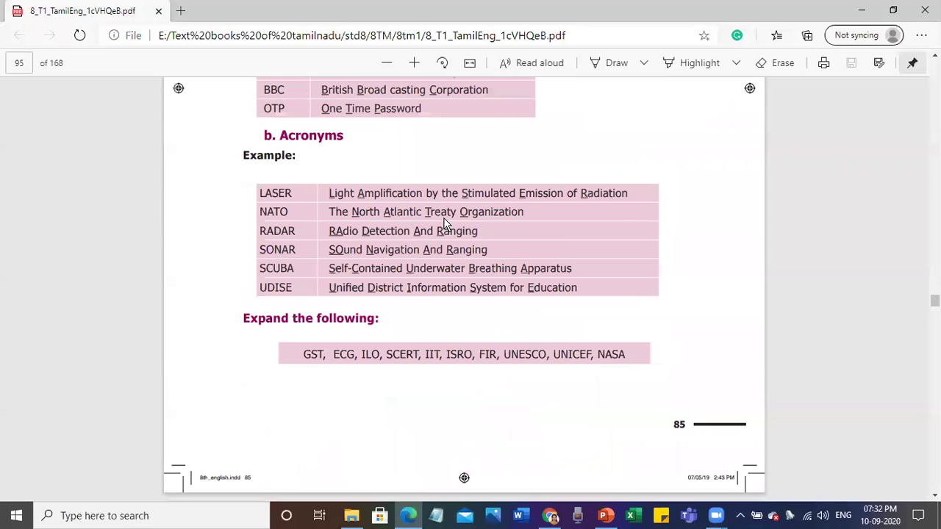
scroll(444, 223, "up", 3)
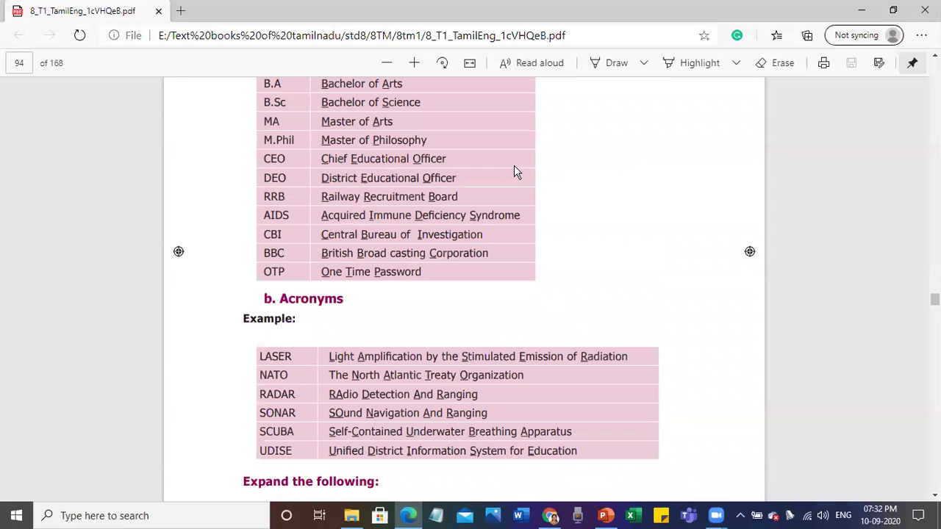
scroll(514, 173, "up", 10)
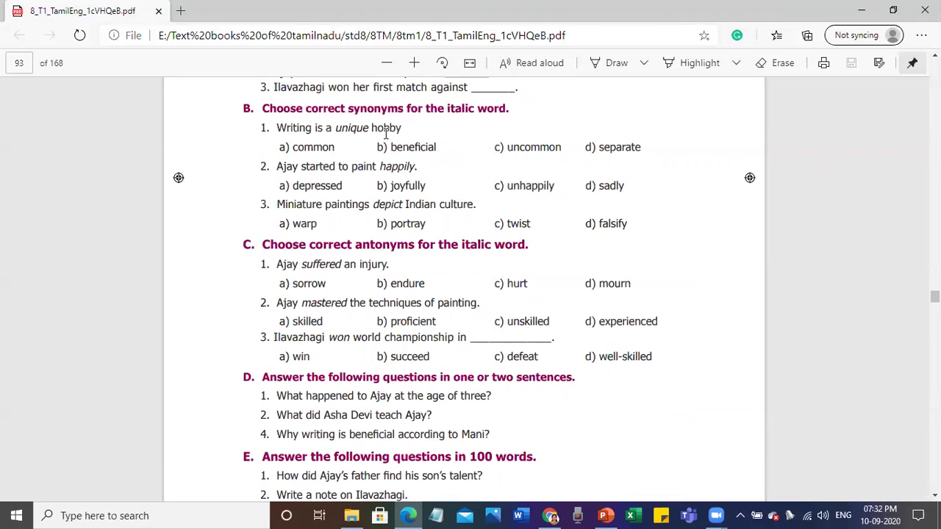
left_click_drag(276, 126, 409, 129)
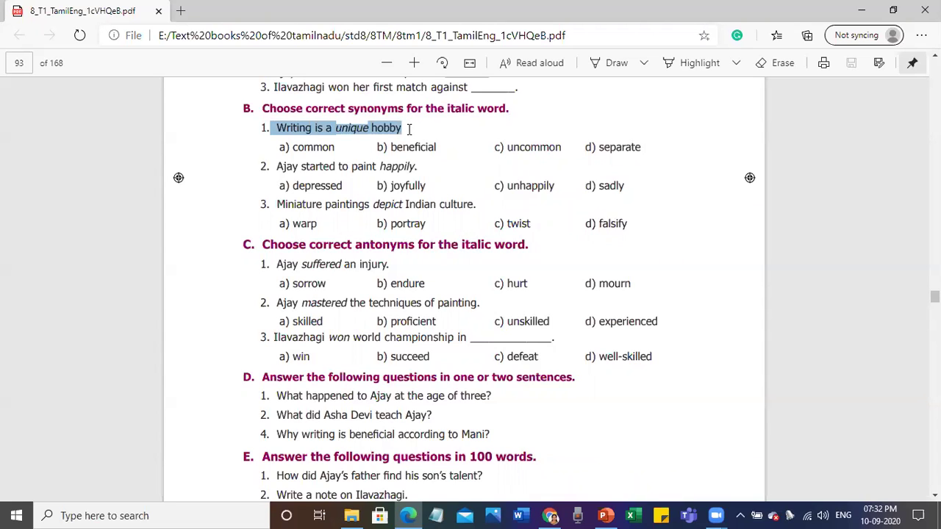
left_click_drag(262, 108, 410, 126)
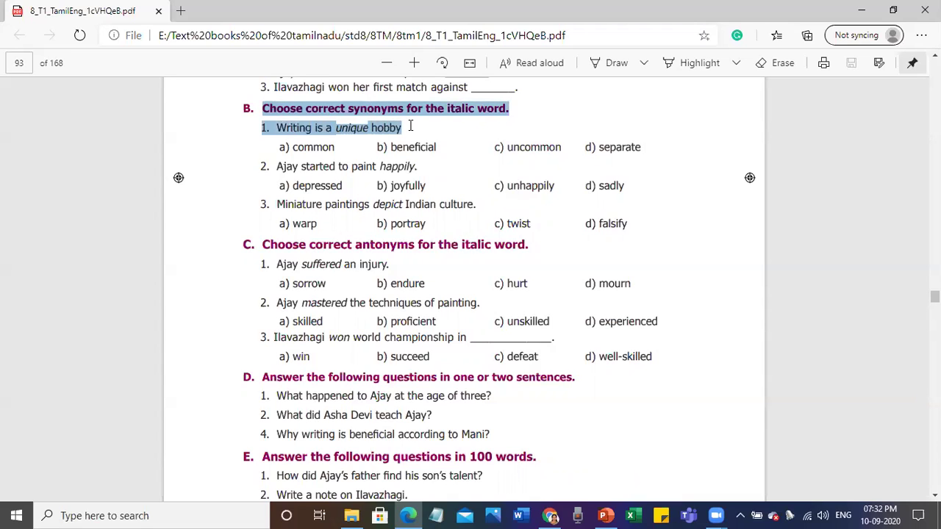
Back in Google Forms, replace the first question's text with the copied "Choose correct synonyms for the italic word.1. Writing is a unique hobby".
key("alt+Tab")
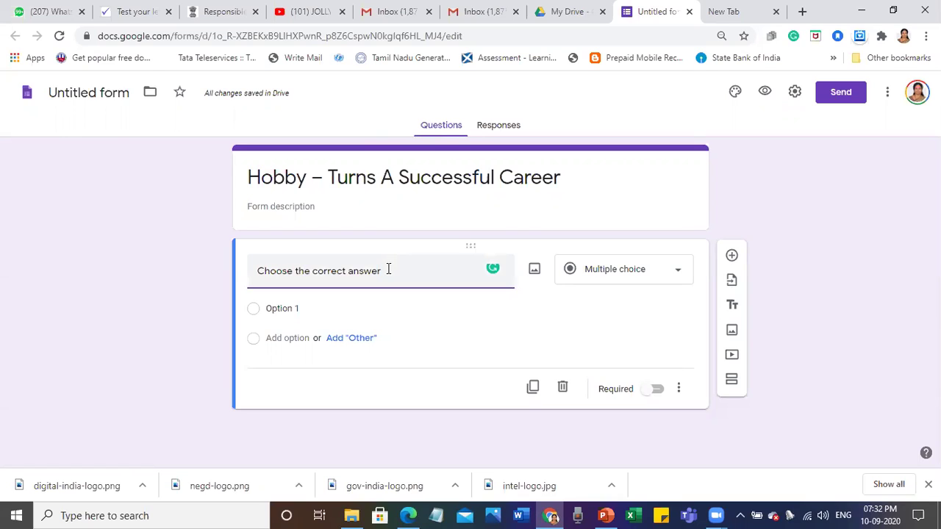
key("BackSpace")
key("BackSpace")
key("BackSpace")
key("BackSpace")
key("BackSpace")
key("BackSpace")
key("BackSpace")
key("BackSpace")
key("BackSpace")
key("BackSpace")
key("BackSpace")
key("BackSpace")
key("BackSpace")
key("BackSpace")
key("BackSpace")
key("BackSpace")
key("BackSpace")
key("BackSpace")
key("BackSpace")
key("BackSpace")
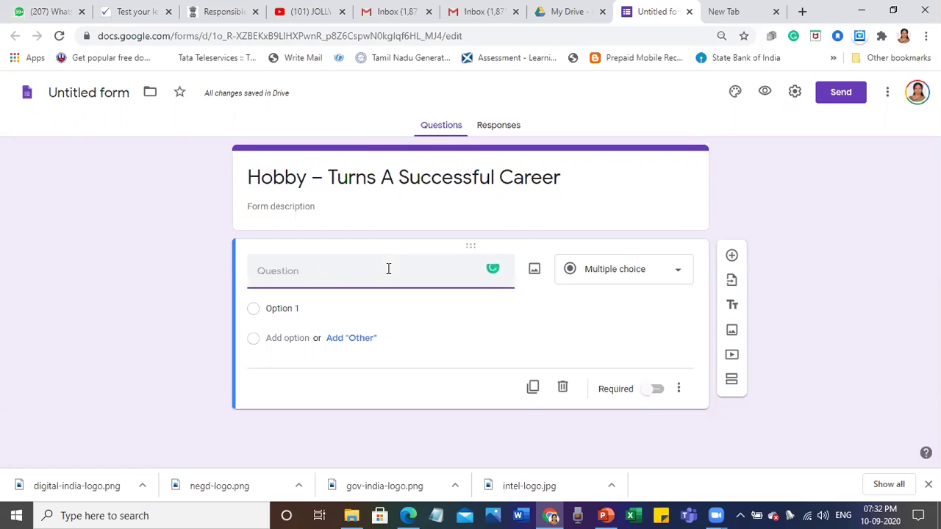
type("Choose correct synonyms for the italic word.1. Writing is a unique hobby")
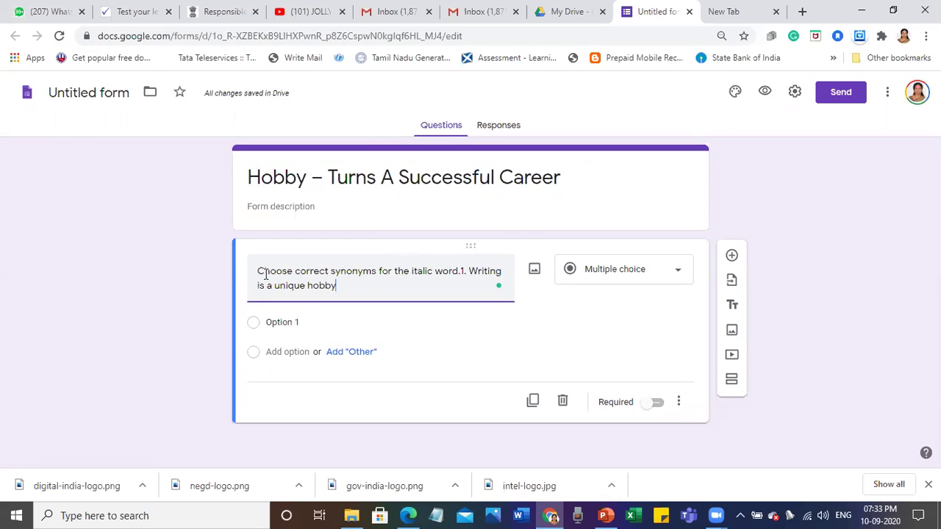
Move the instruction "Choose correct synonyms for the italic word." from the question text into the form description.
left_click_drag(257, 270, 461, 271)
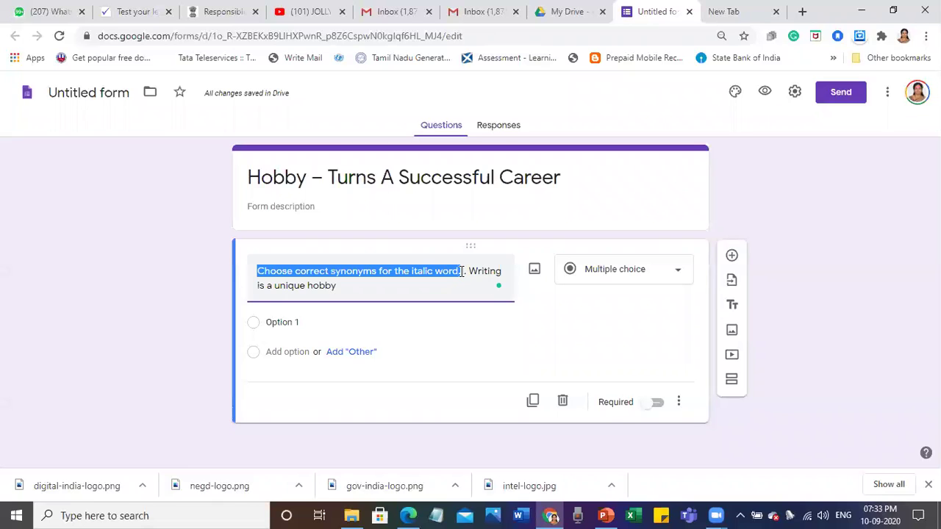
key("BackSpace")
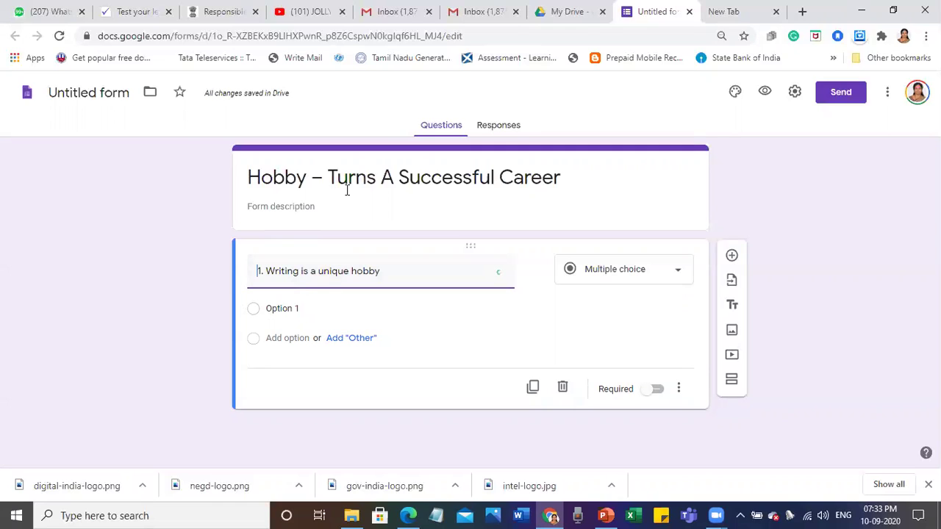
left_click(304, 206)
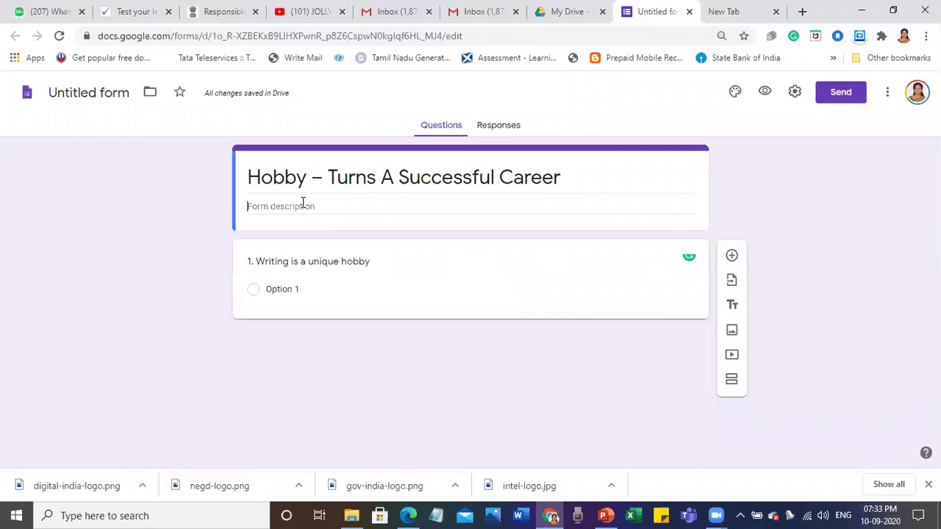
type("Choose correct synonyms for the italic word.")
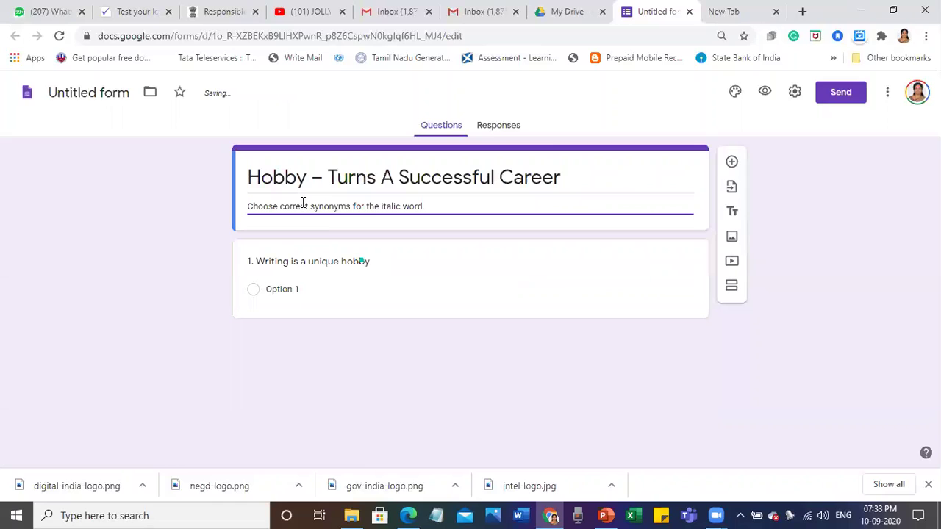
Copy the four answer choices of synonym item 1 from the PDF in Edge and paste them into the question's first option in Google Forms.
left_click(340, 291)
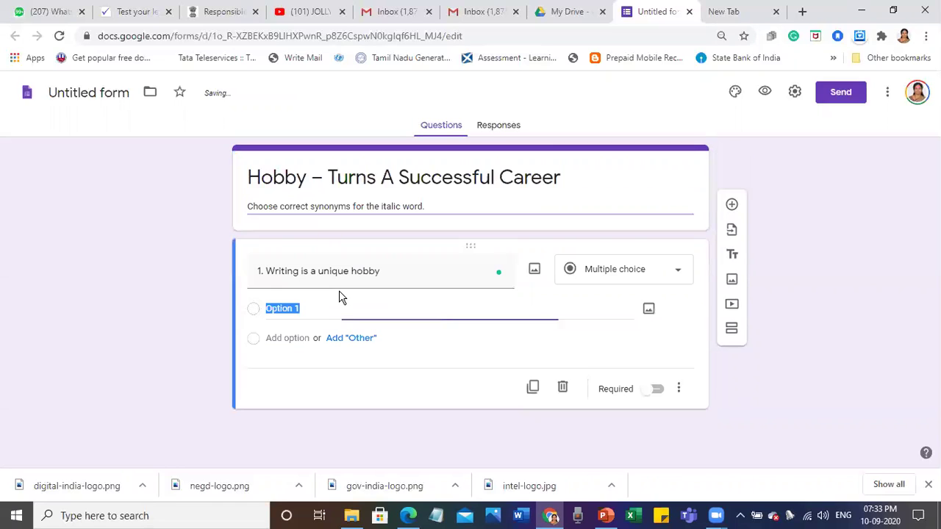
mouse_move(408, 515)
left_click(410, 470)
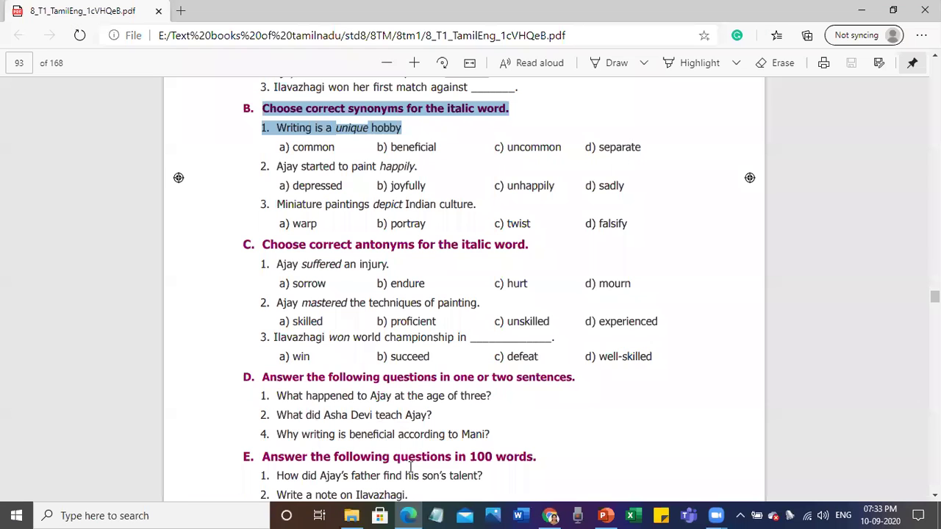
left_click_drag(279, 147, 650, 150)
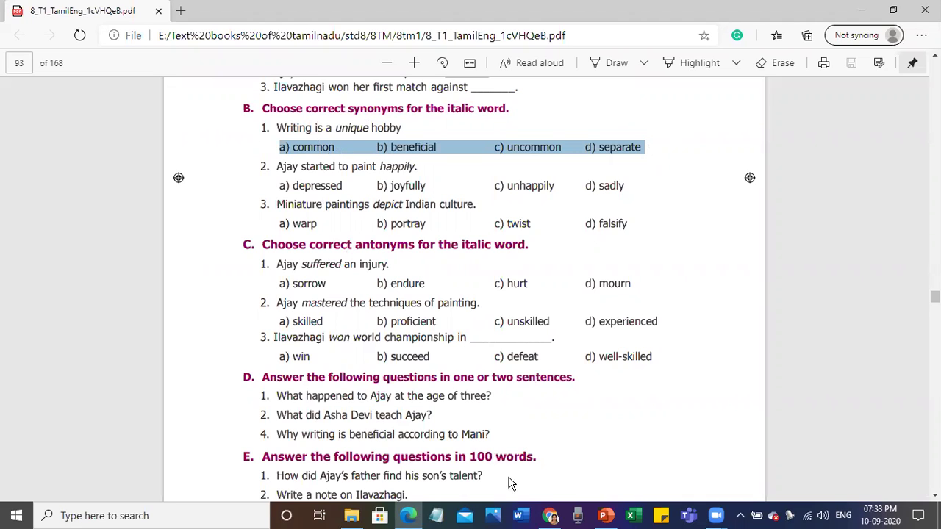
mouse_move(551, 515)
left_click(549, 466)
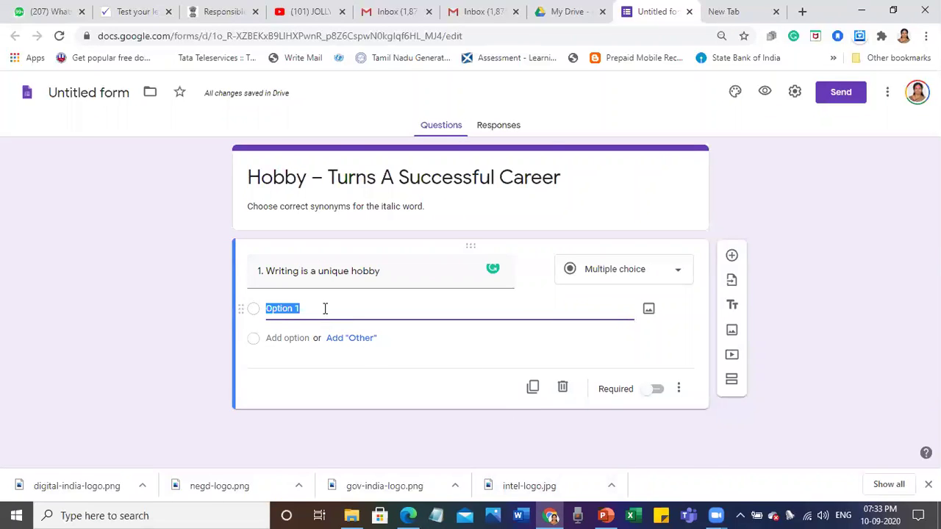
type("a) common b) benefi cial c) uncommon d) separate")
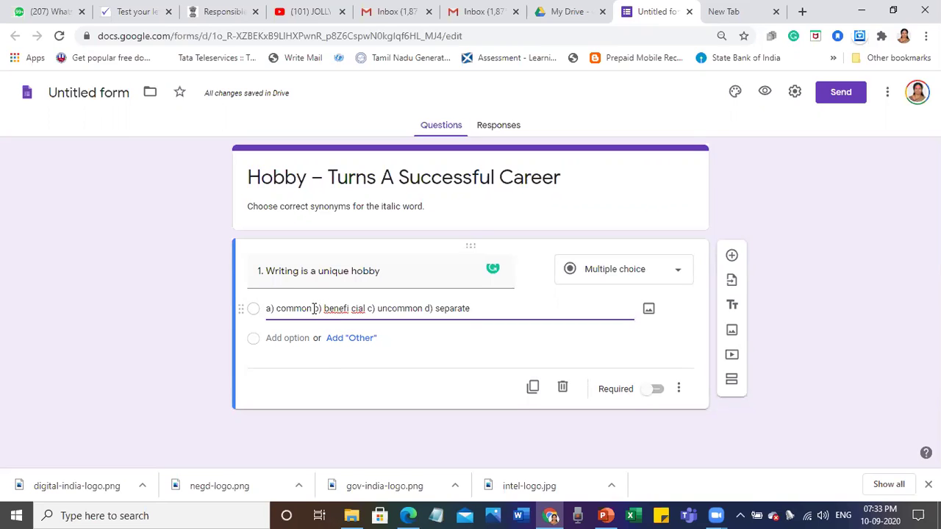
Add a second option to the question and move "b) benefi cial" from the first option into it.
key("Return")
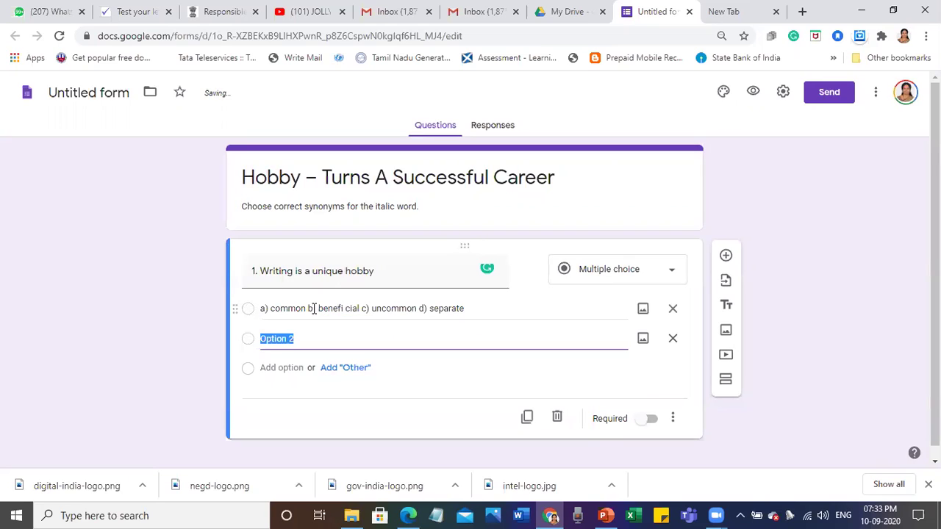
triple_click(309, 308)
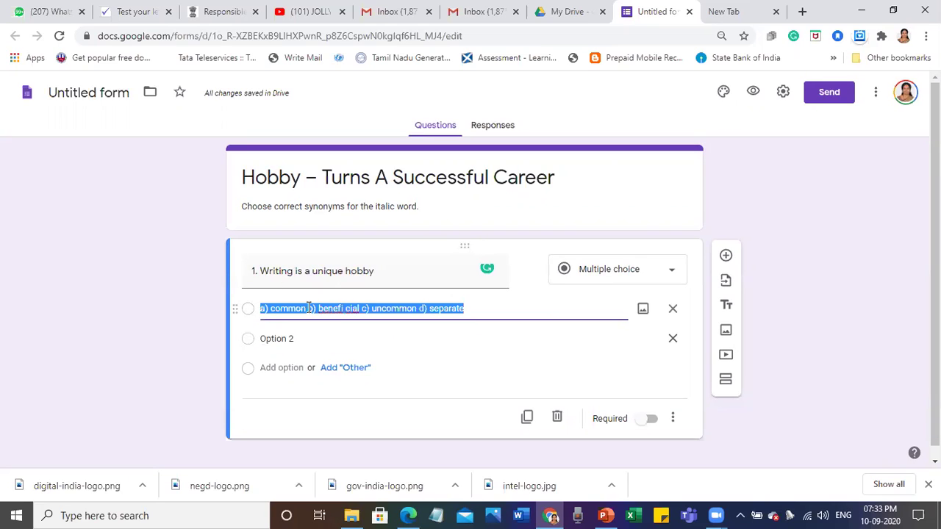
left_click(309, 309)
left_click_drag(308, 309, 362, 308)
key("ctrl+c")
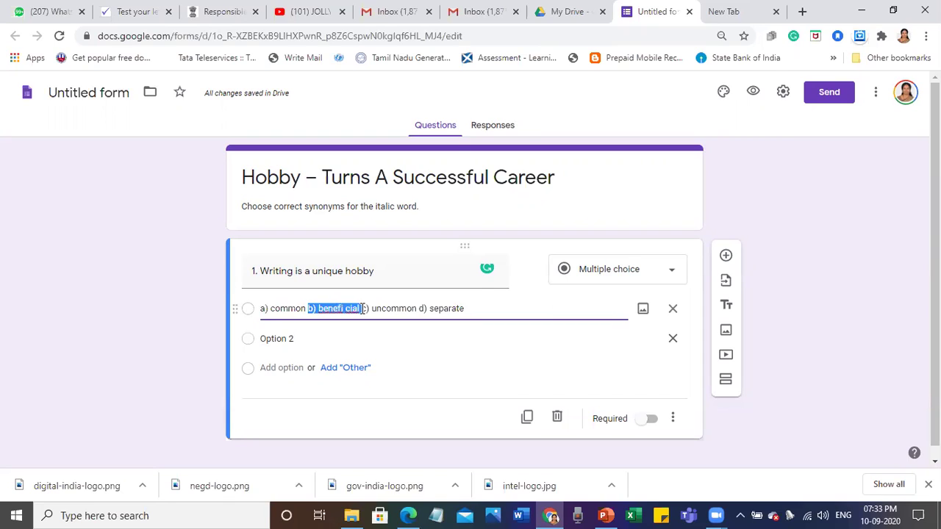
key("BackSpace")
left_click(286, 341)
key("ctrl+v")
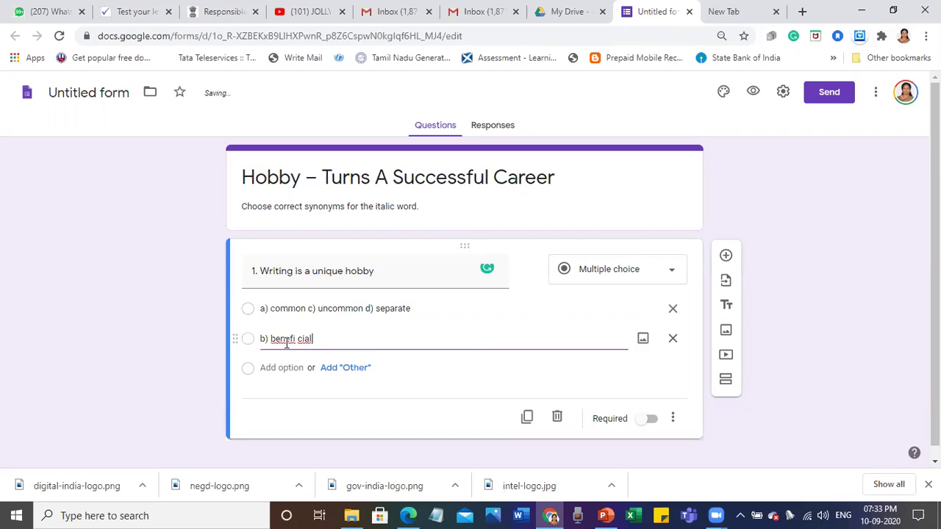
Move "c) uncommon" from the first option into a new third option.
triple_click(311, 308)
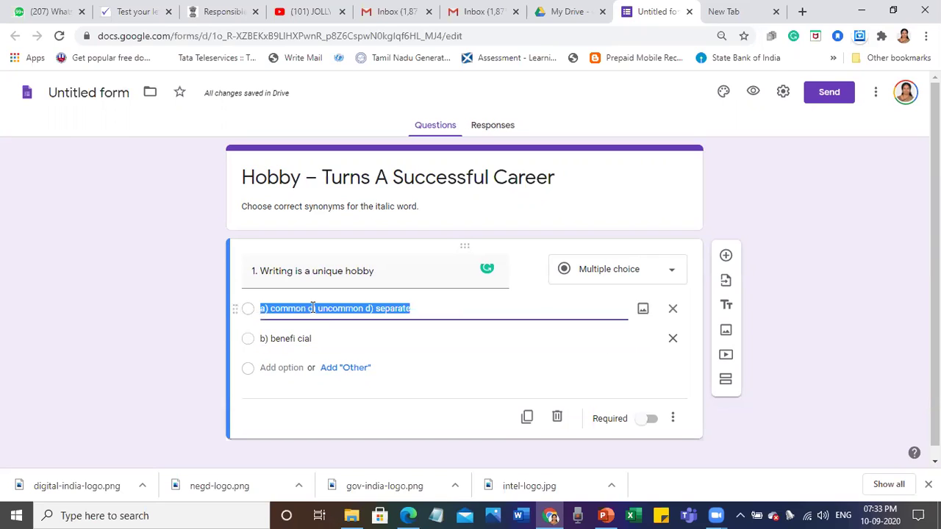
left_click(309, 308)
left_click_drag(309, 308, 367, 310)
key("ctrl+c")
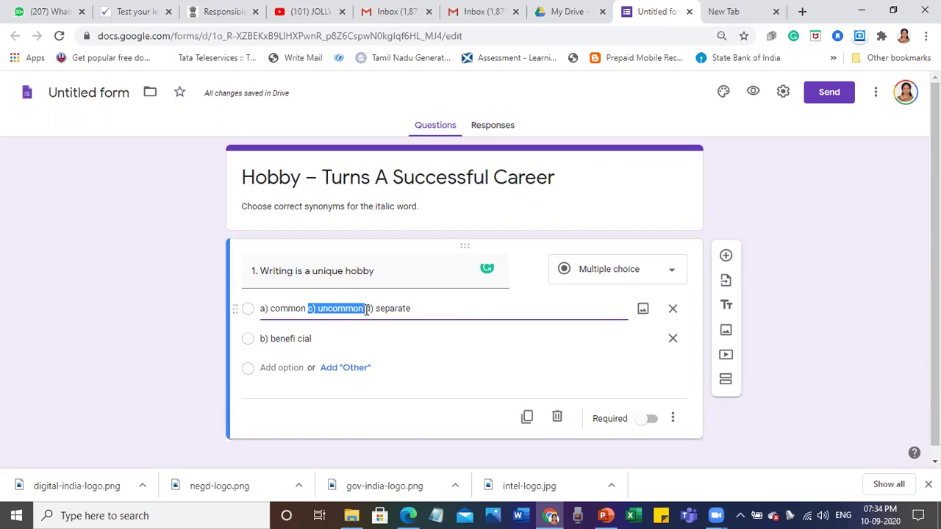
key("BackSpace")
left_click(284, 367)
key("ctrl+v")
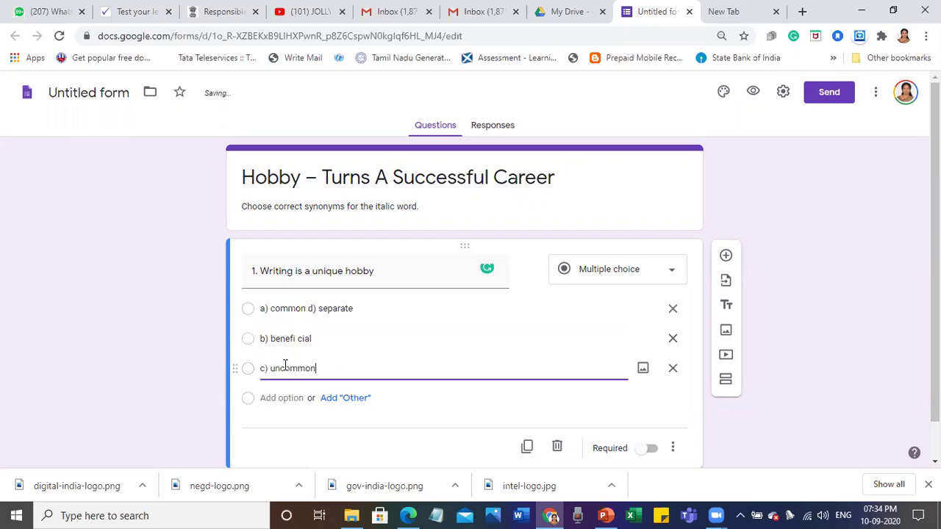
Move "d) separate" out of the first option into a new fourth option, leaving "a) common" in the first.
left_click(311, 309)
triple_click(309, 308)
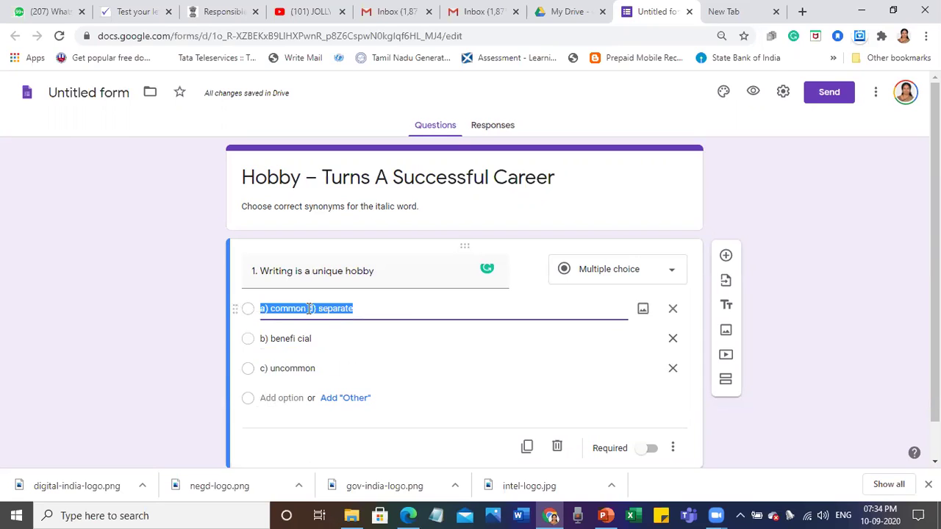
left_click(308, 309)
left_click_drag(307, 309, 362, 308)
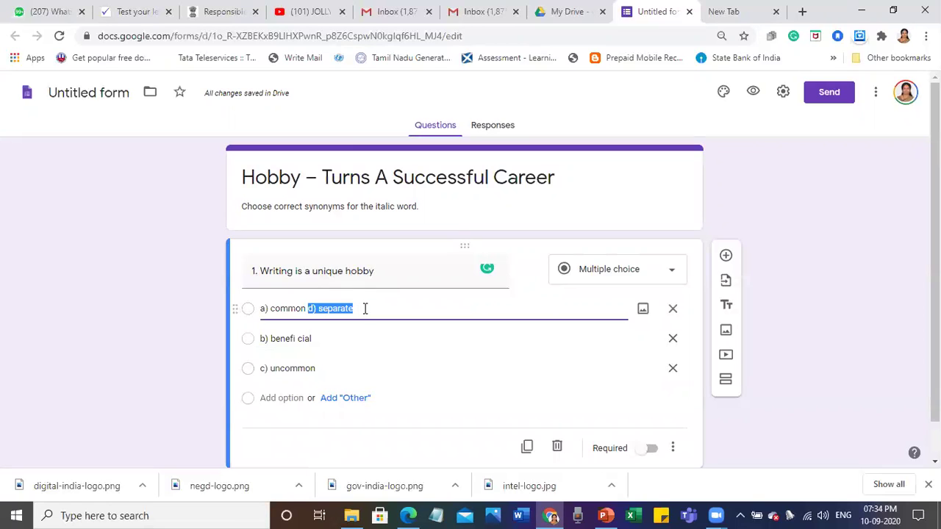
key("ctrl+x")
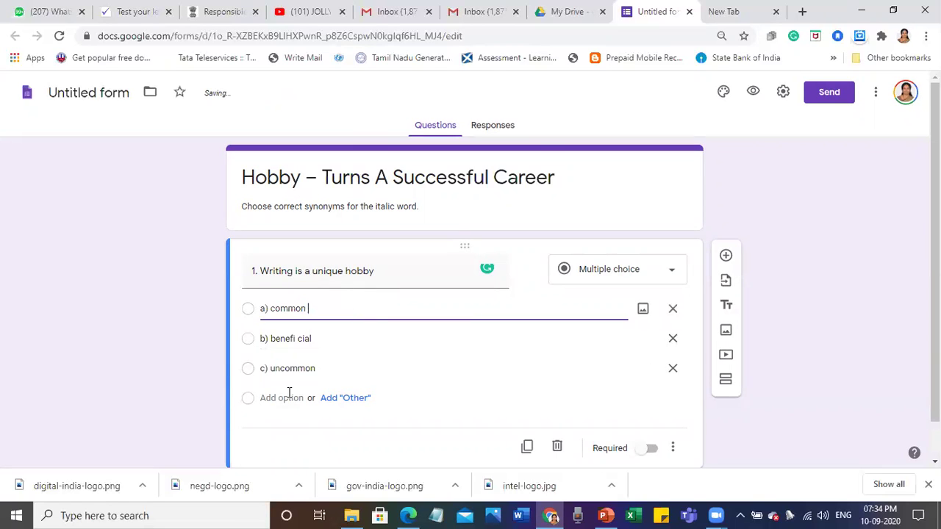
left_click(289, 397)
key("ctrl+v")
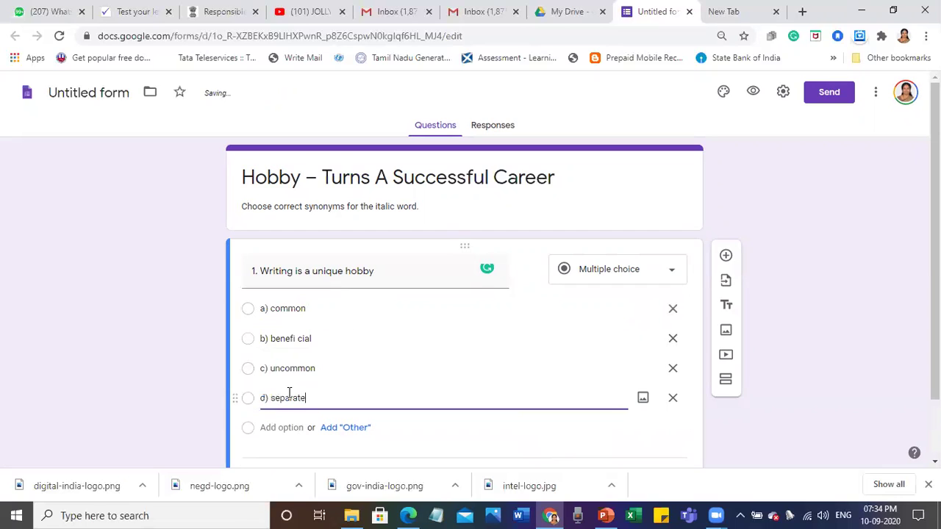
Remove the stray space in the second option so that it reads "b) beneficial".
left_click(301, 339)
key("ctrl+a")
left_click(299, 340)
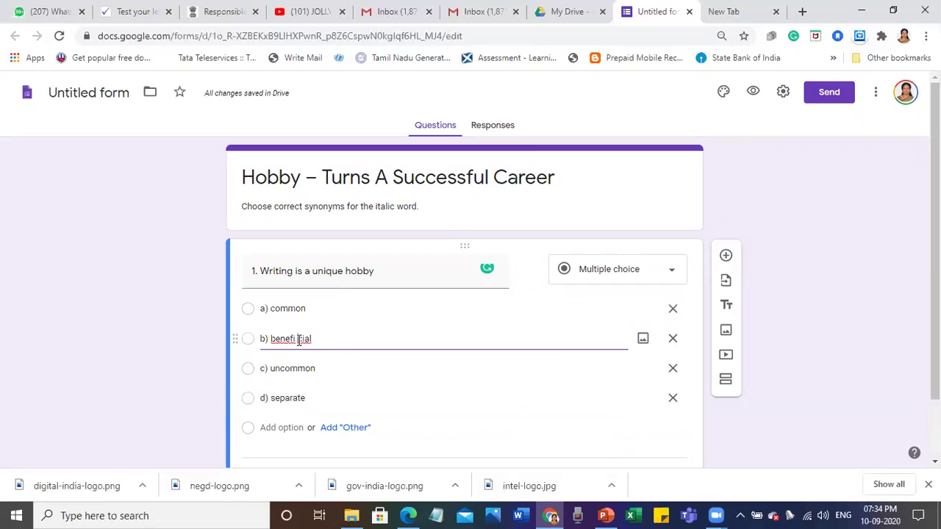
key("BackSpace")
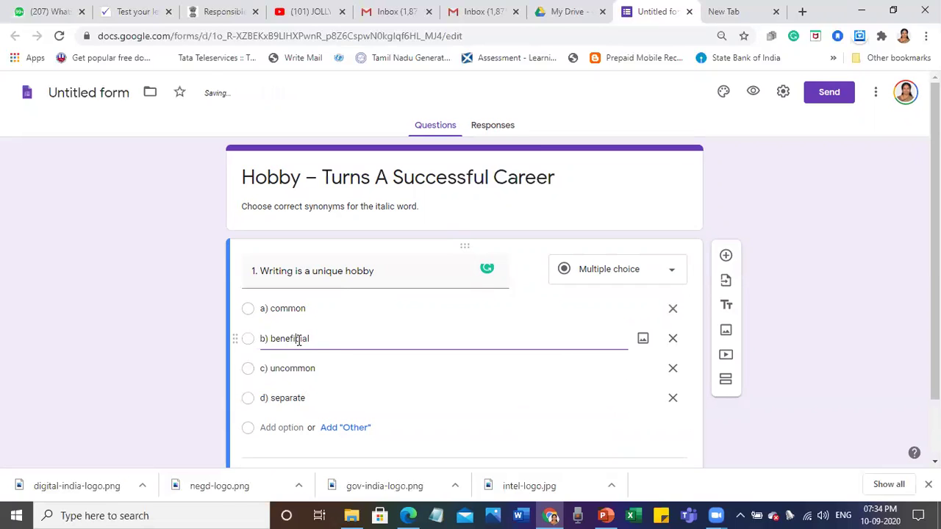
Turn the form into a quiz in the form settings and save the change.
left_click(874, 92)
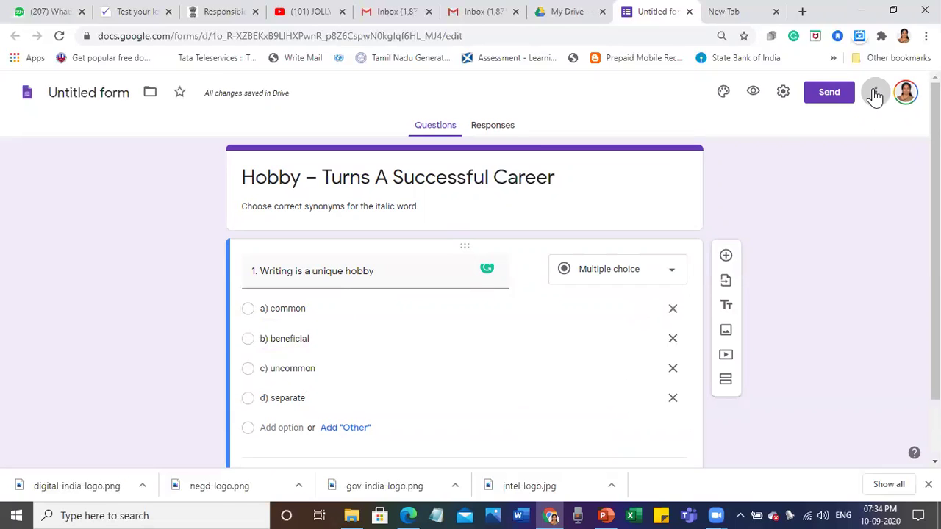
left_click(784, 95)
left_click(785, 92)
left_click(590, 161)
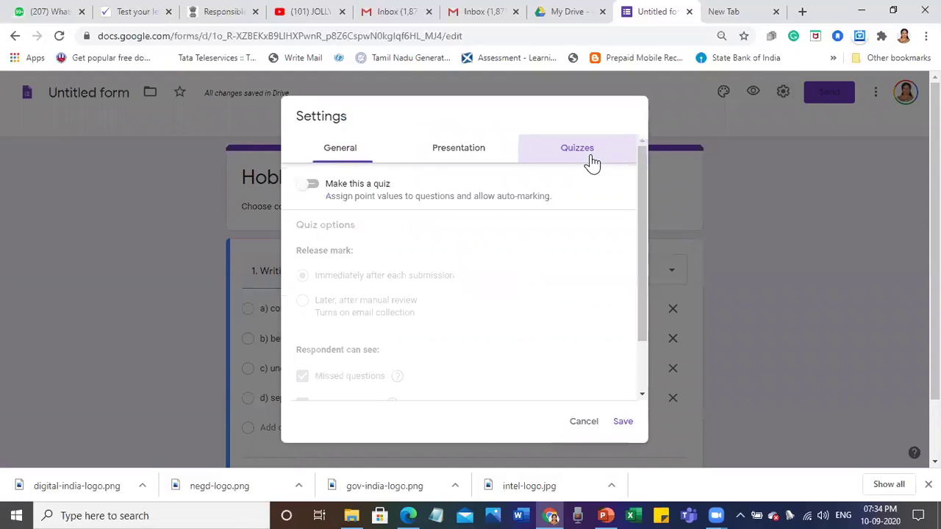
left_click(311, 184)
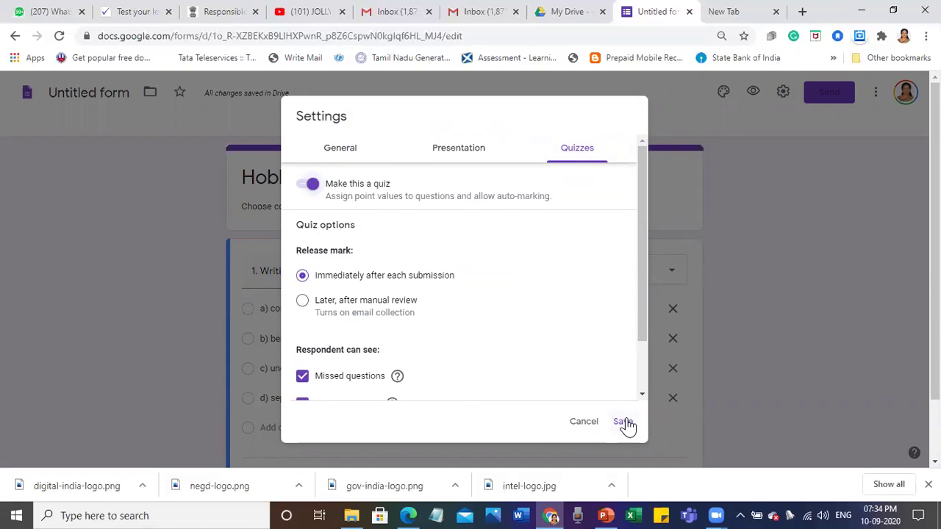
left_click(624, 422)
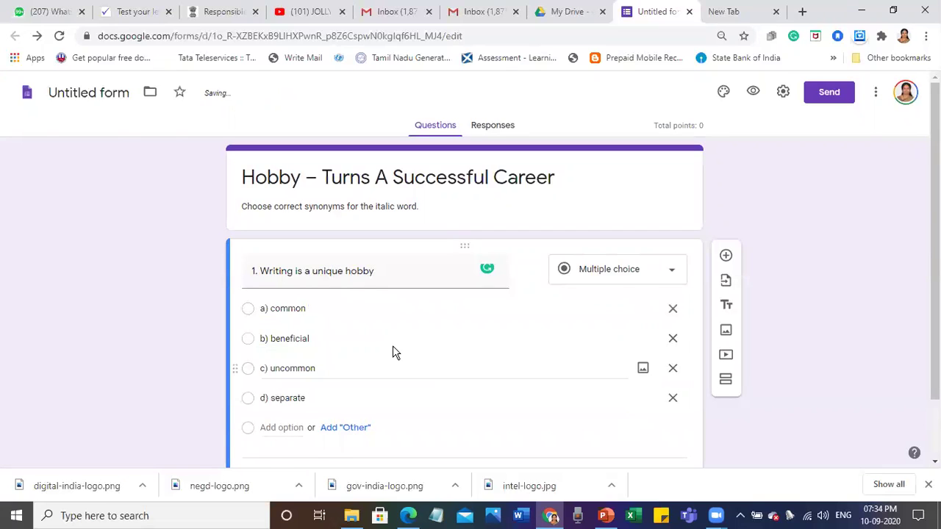
In the answer key of question 1, assign 1 point and mark "c) uncommon" as the correct answer.
scroll(393, 345, "down", 1)
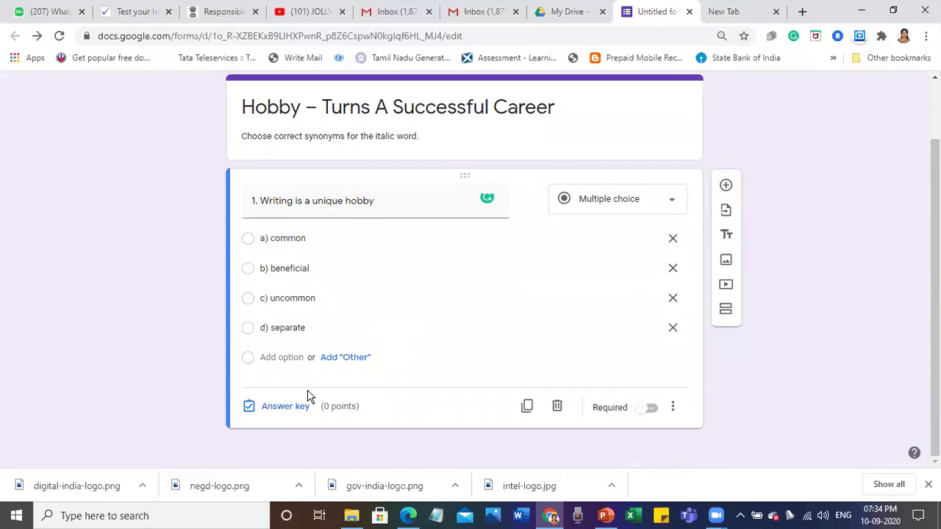
left_click(278, 413)
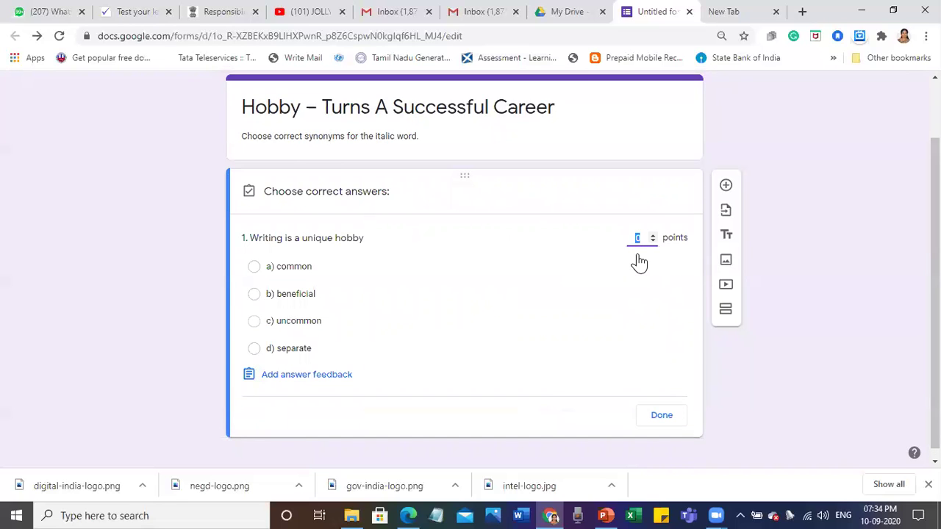
type("1")
left_click(254, 322)
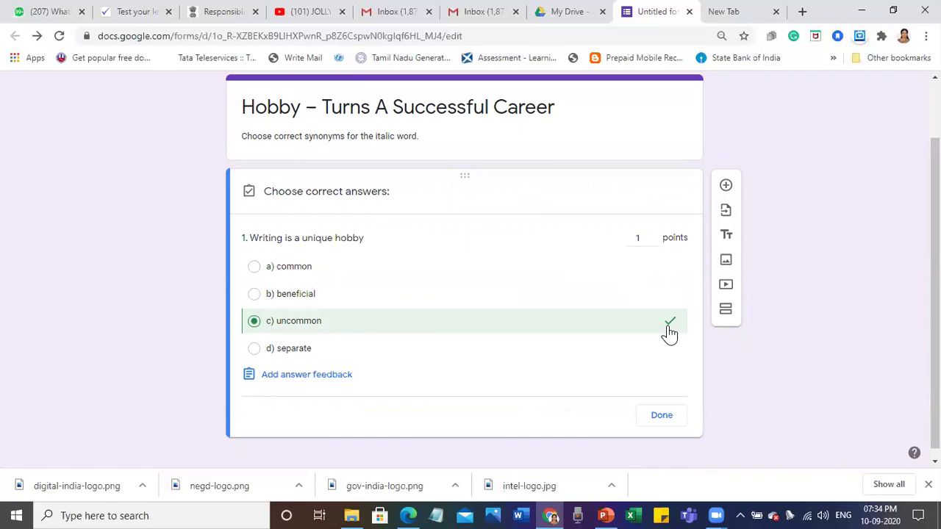
Enter "Try again" as the answer feedback for incorrect answers to question 1.
left_click(315, 383)
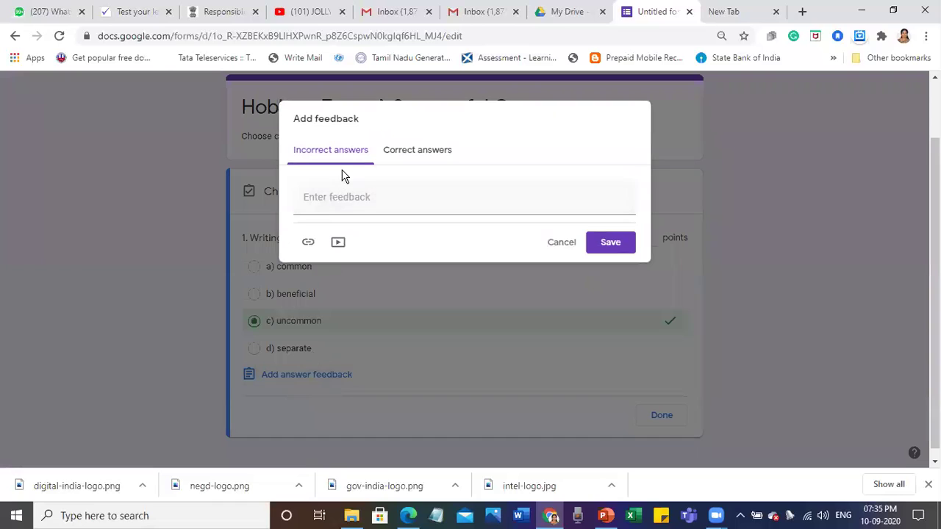
left_click(325, 202)
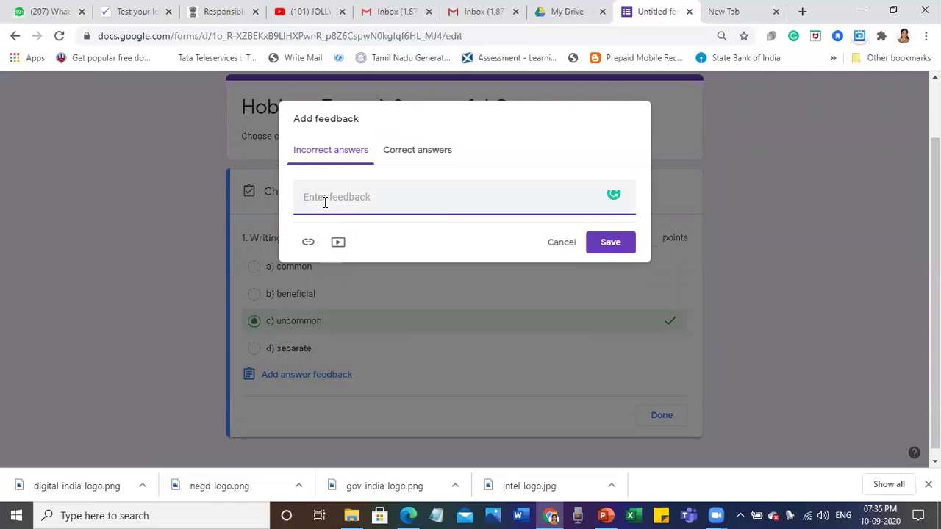
type("Try again")
Enter "well done" as the feedback for correct answers, save the feedback and finish the answer key of question 1.
left_click(408, 153)
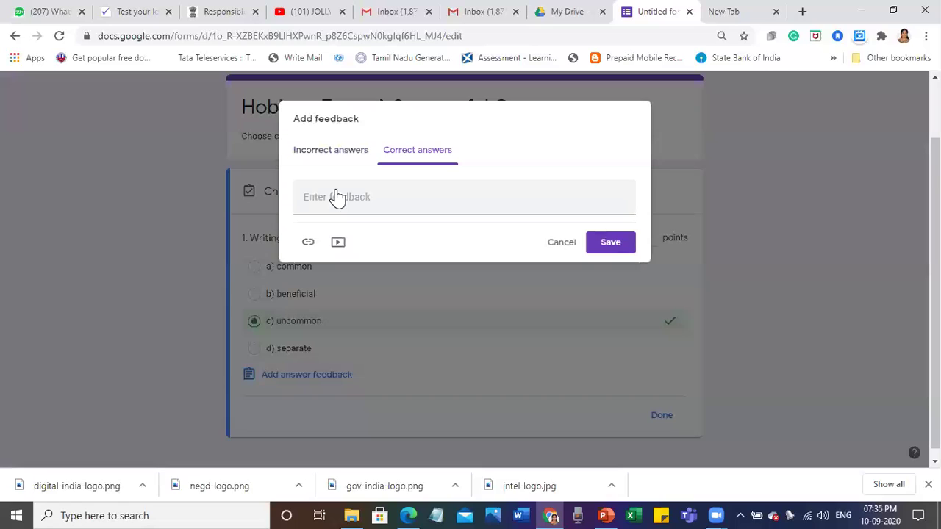
left_click(328, 197)
type("we")
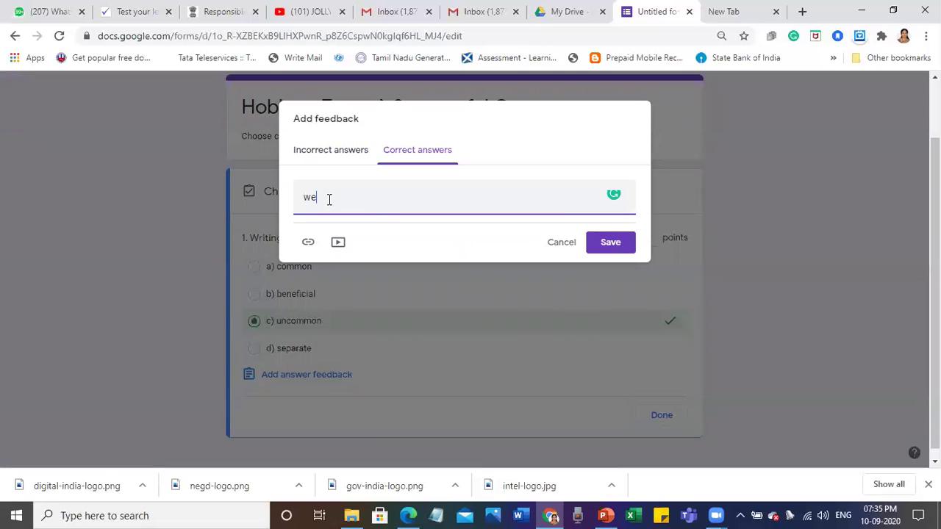
type("ll done")
left_click(613, 243)
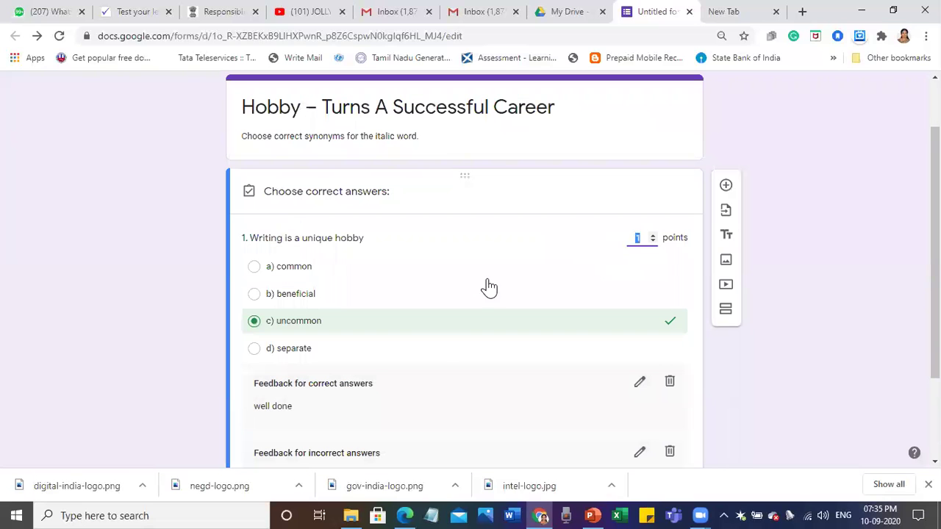
scroll(437, 342, "down", 1)
scroll(437, 342, "down", 1)
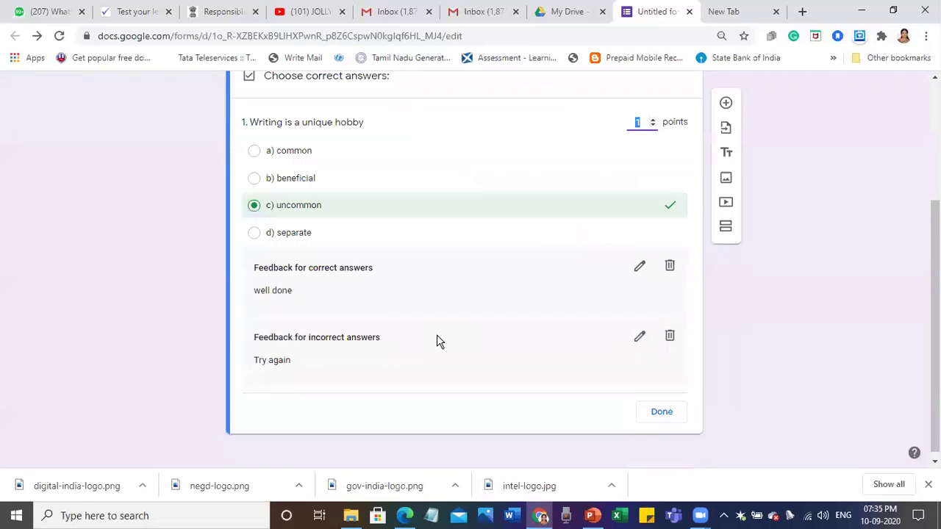
scroll(437, 341, "up", 1)
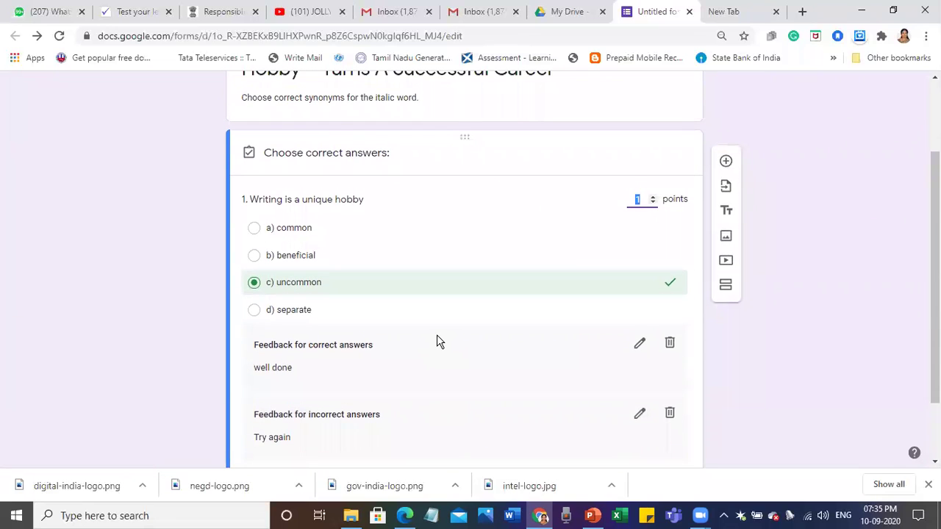
scroll(437, 342, "down", 1)
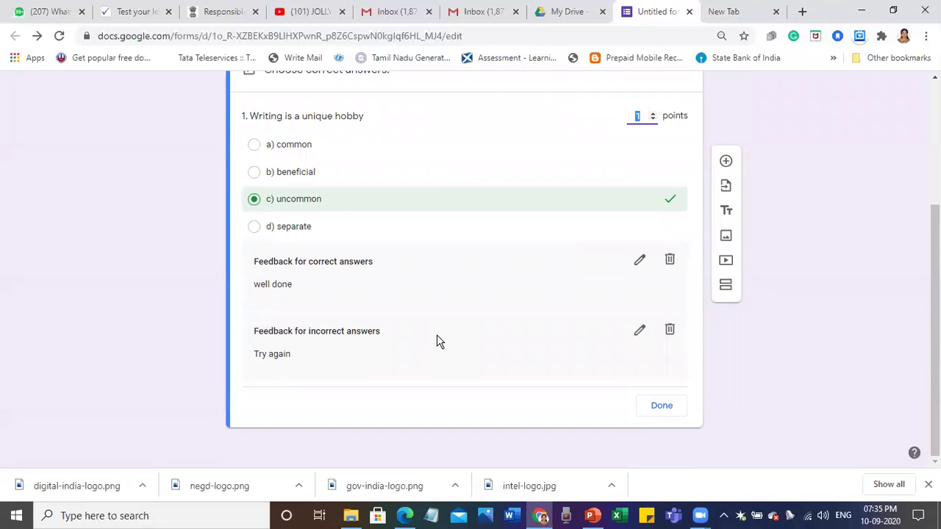
left_click(659, 408)
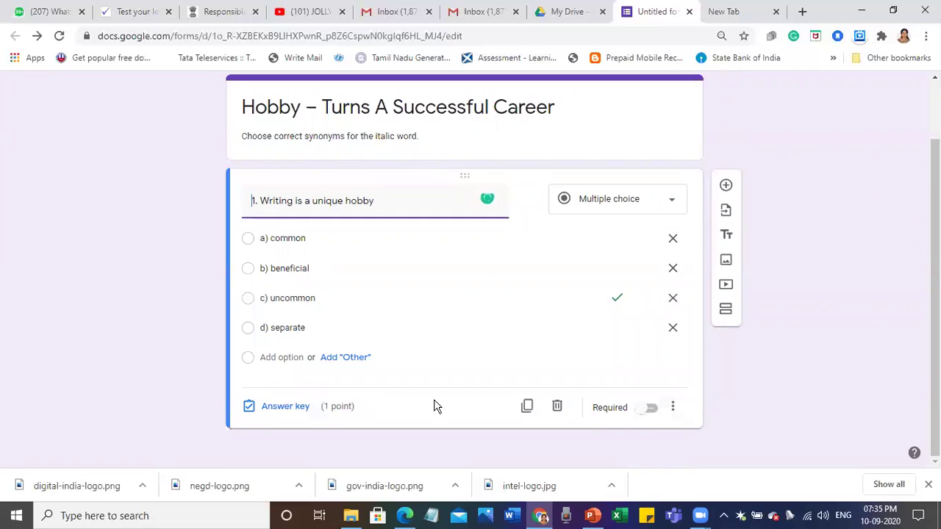
Duplicate question 1 and replace the copy's question text with the second synonym sentence from the textbook PDF, numbered "2.".
left_click(527, 408)
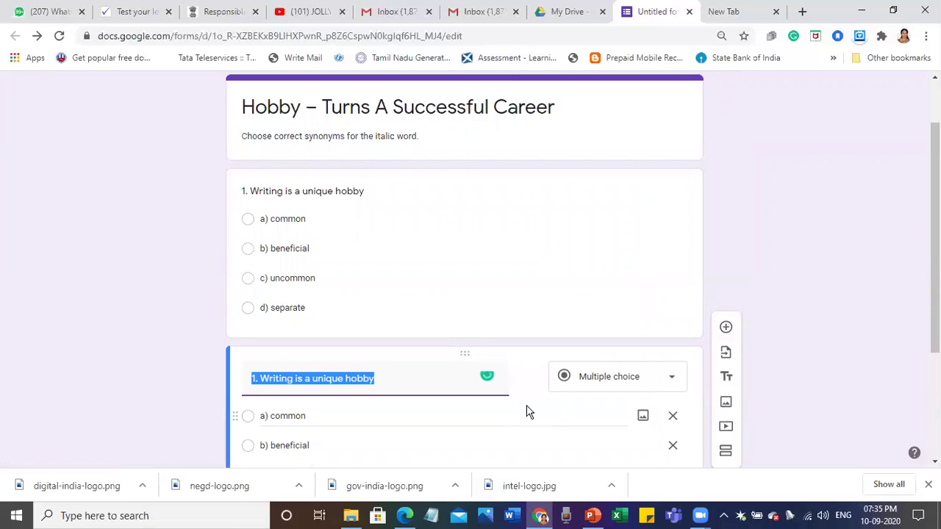
mouse_move(405, 515)
left_click(403, 485)
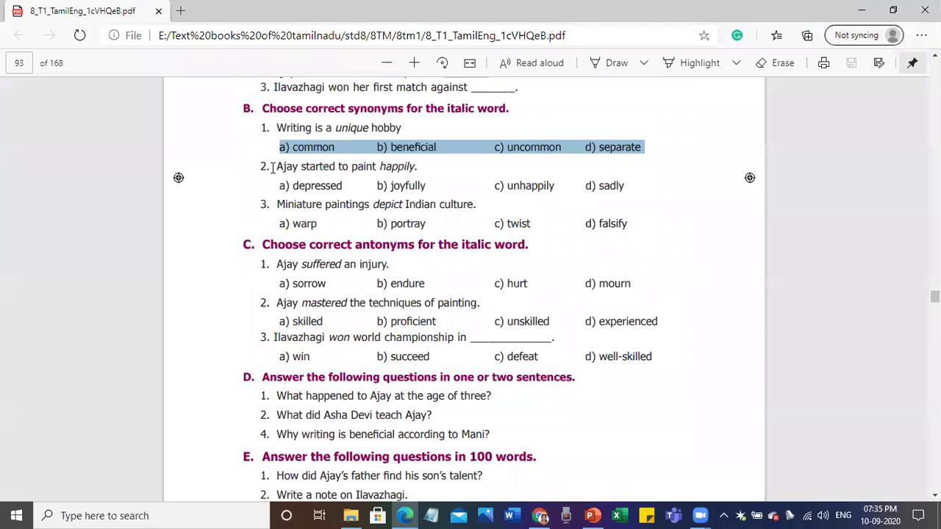
left_click_drag(271, 166, 441, 171)
key("ctrl+c")
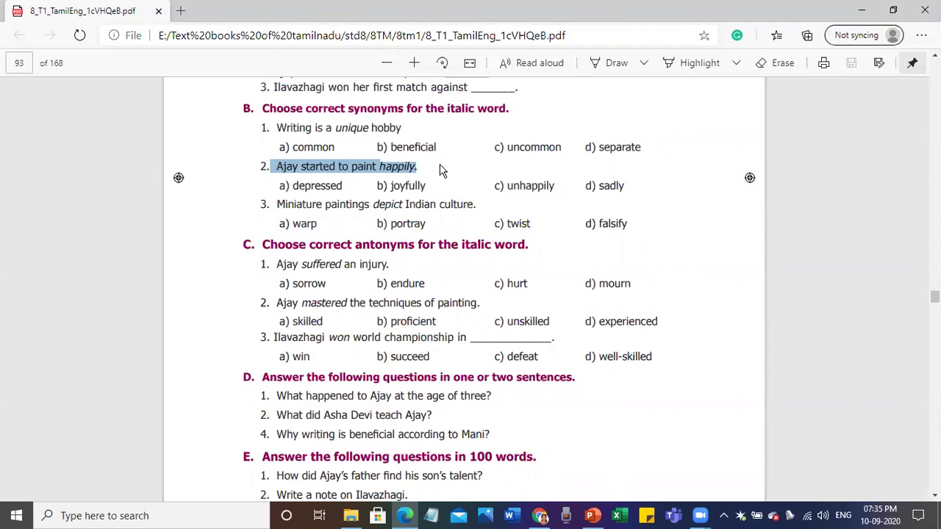
key("alt+Tab")
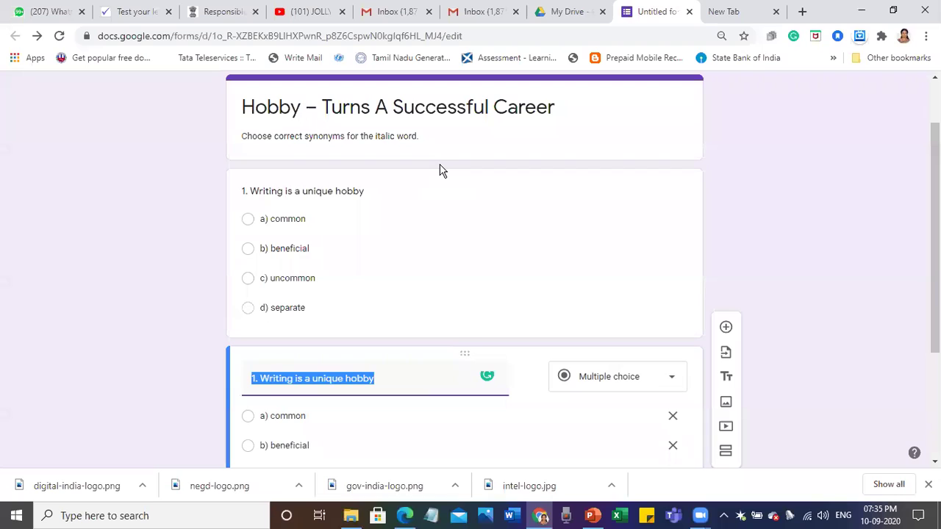
key("ctrl+v")
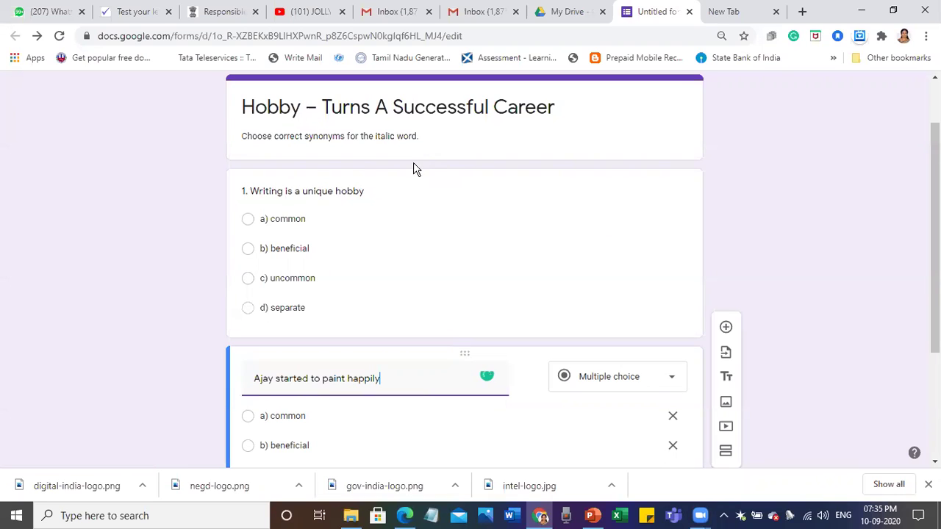
left_click(253, 378)
type("2.")
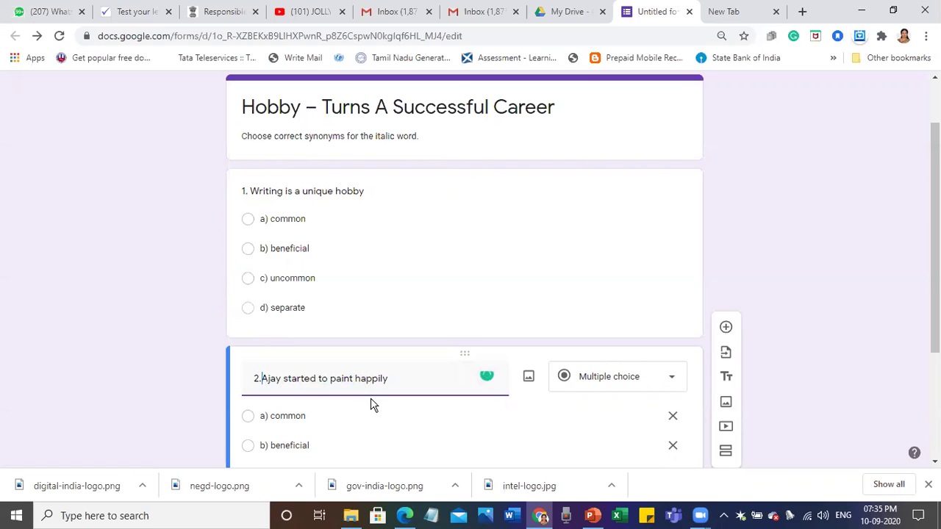
Copy the line of answer options a) to d) for synonym question 2 from the textbook PDF and return to the form.
mouse_move(408, 516)
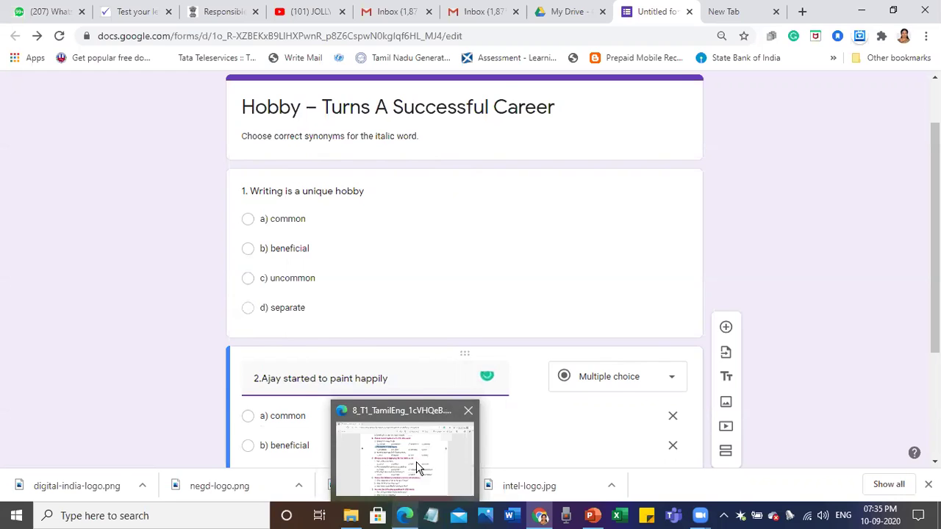
left_click(416, 468)
left_click_drag(280, 185, 647, 191)
key("ctrl+c")
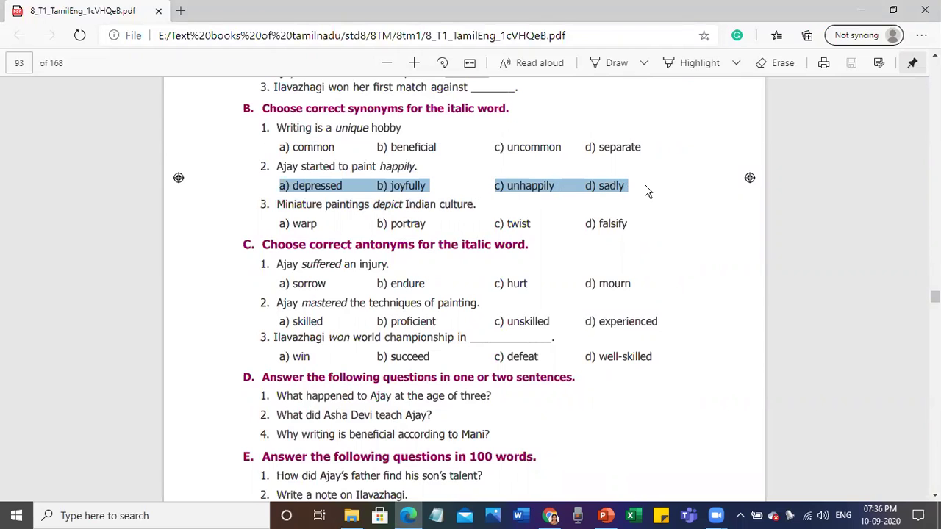
key("alt+Tab")
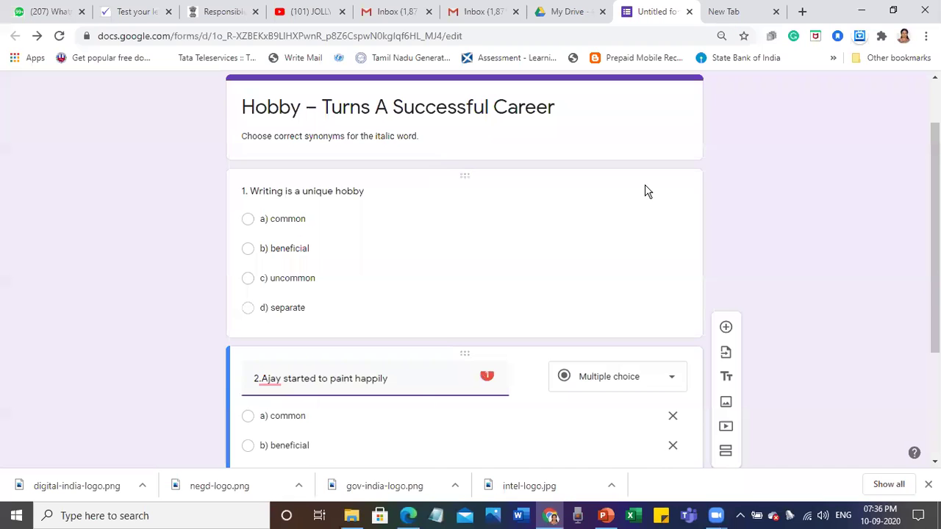
scroll(646, 191, "down", 2)
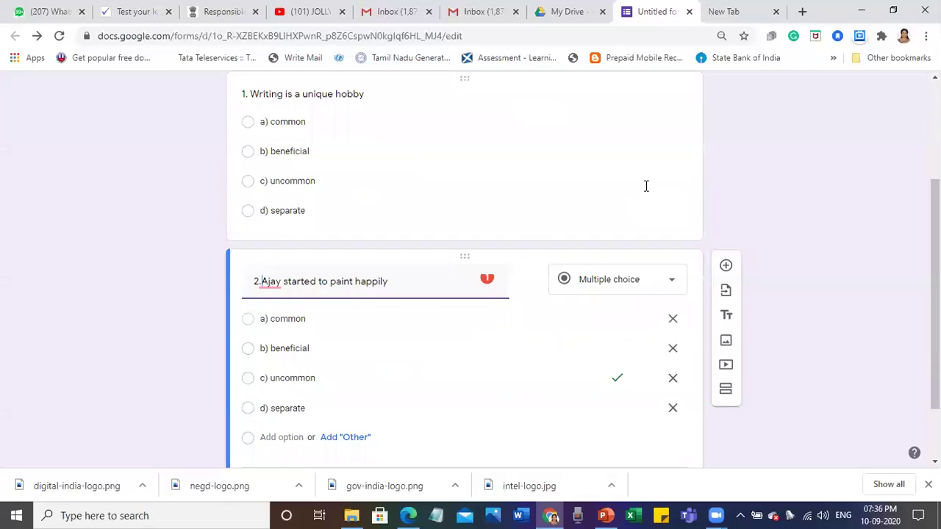
left_click(277, 319)
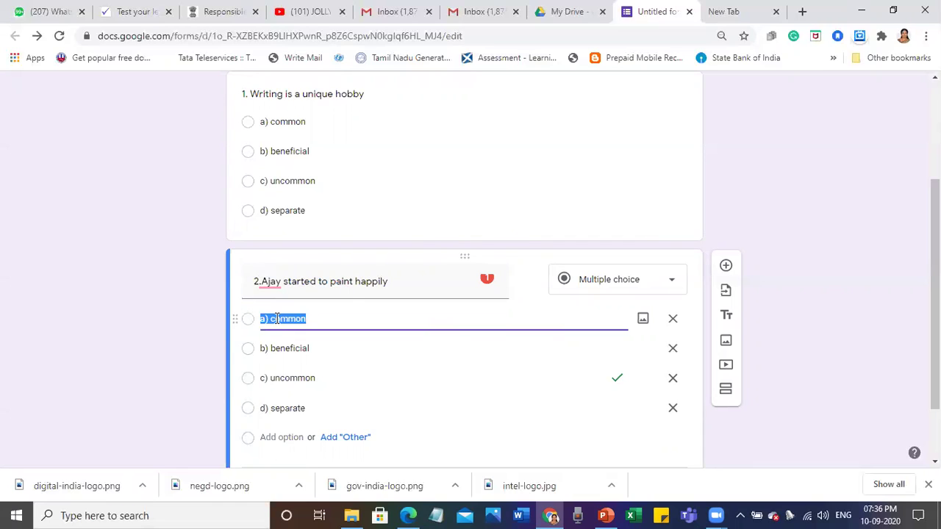
left_click(531, 297)
left_click(531, 290)
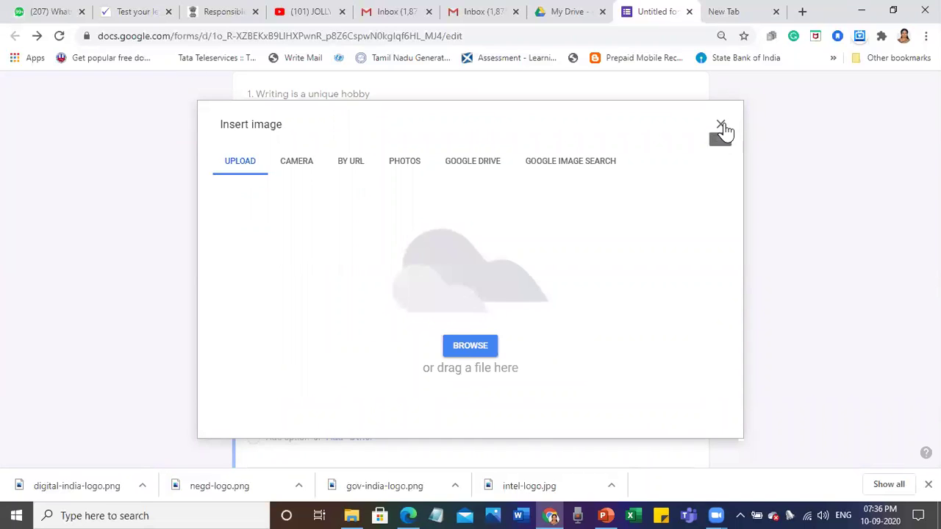
left_click(721, 125)
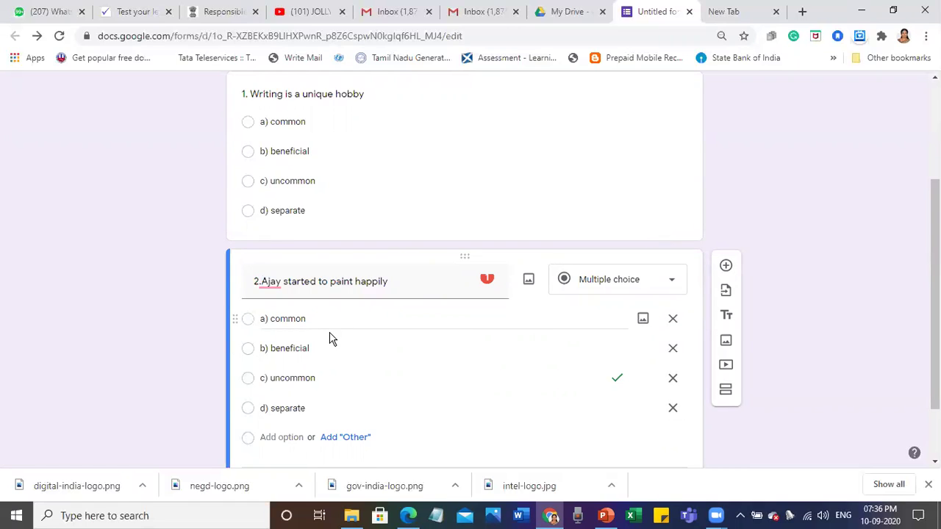
Replace question 2's first option with the copied options line and move "b) joyfully" from it into the second option.
triple_click(300, 319)
key("ctrl+v")
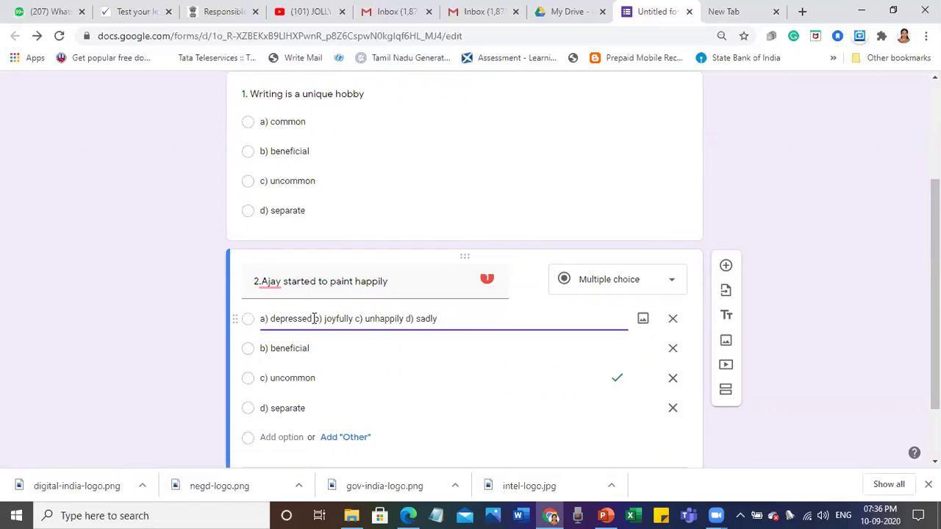
left_click_drag(315, 319, 354, 319)
key("ctrl+c")
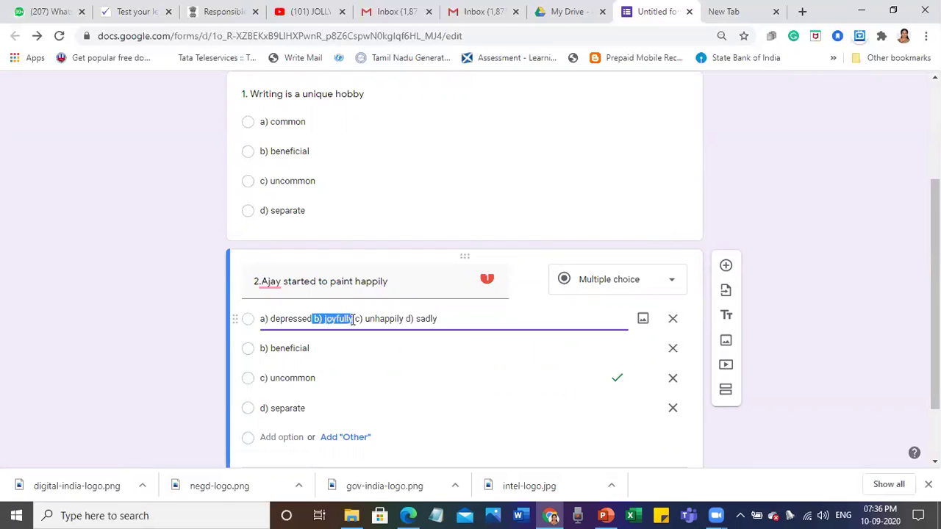
key("BackSpace")
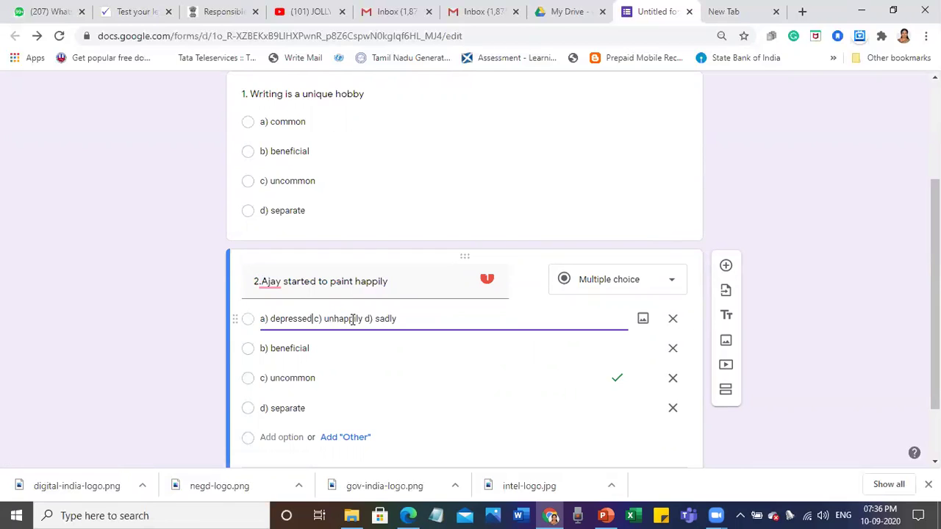
left_click(261, 353)
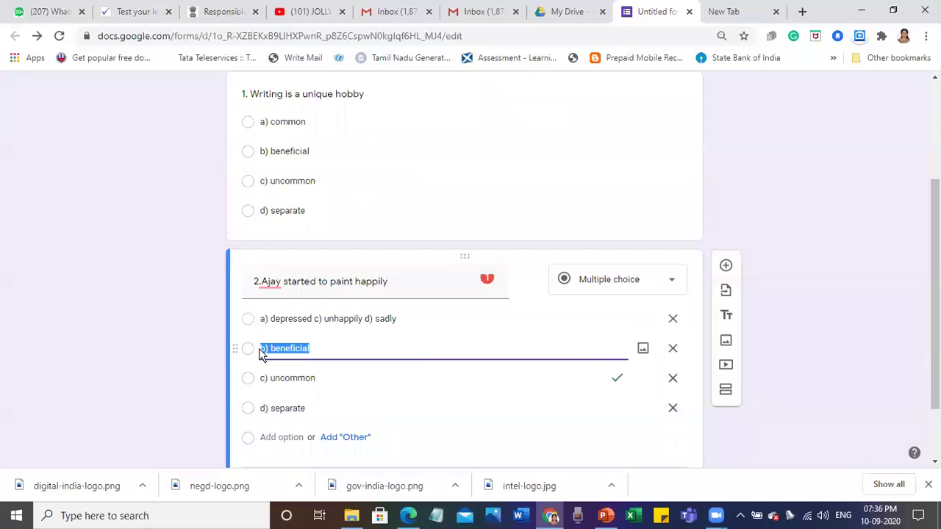
key("ctrl+v")
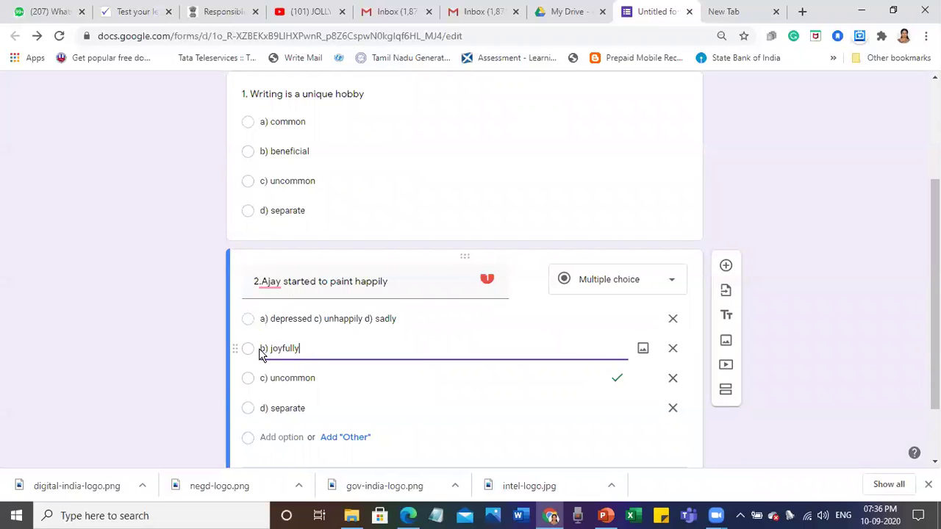
Move "c) unhappily" from question 2's first option into the third option, replacing its old text.
left_click(316, 319)
left_click(316, 318)
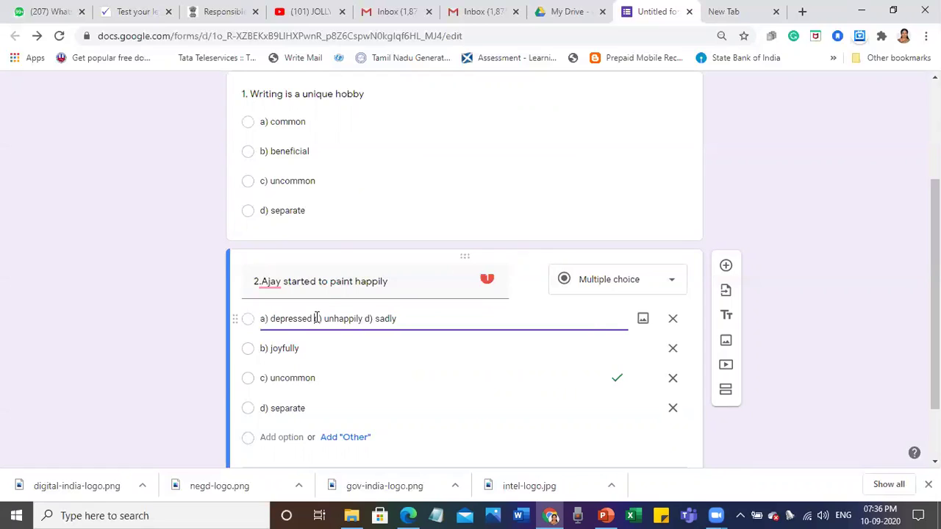
left_click_drag(316, 318, 363, 323)
key("ctrl+c")
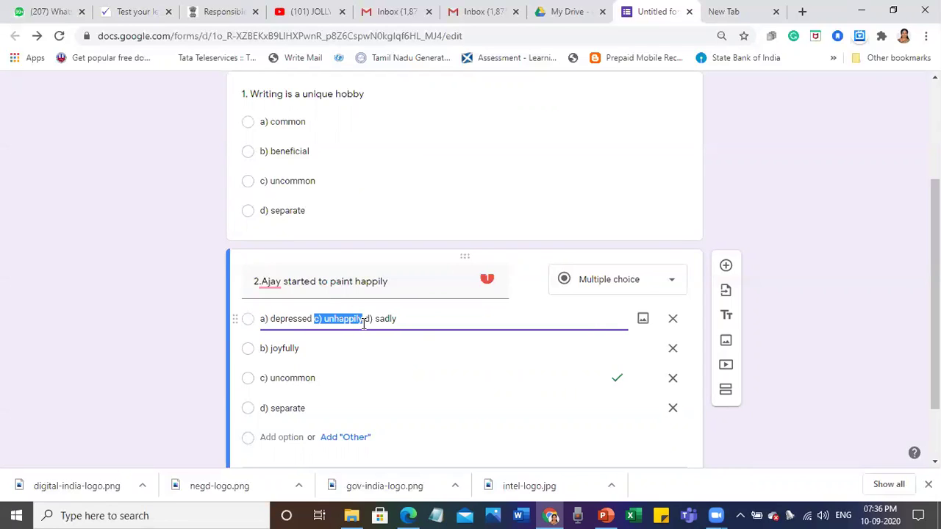
key("BackSpace")
left_click(278, 380)
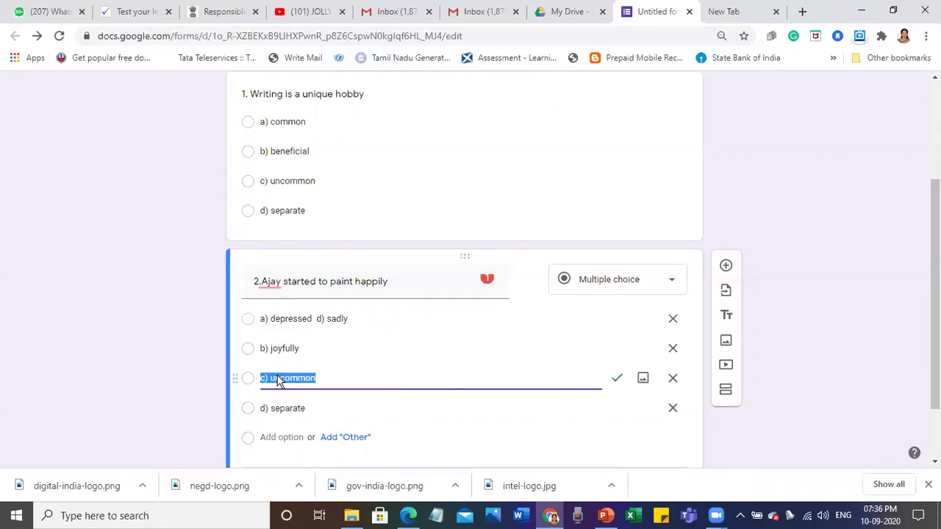
key("ctrl+v")
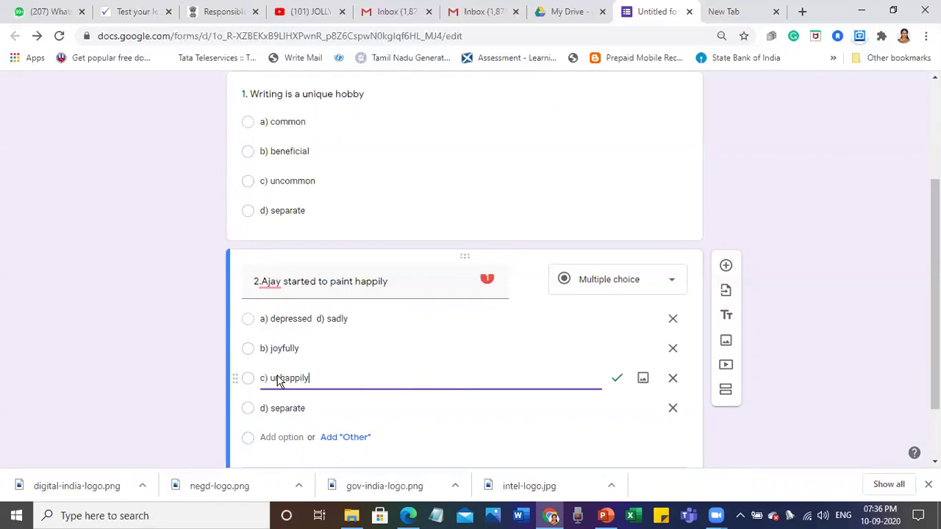
Move "d) sadly" from question 2's first option into a new fifth option and insert a space after "2." in the question text.
left_click(320, 318)
left_click_drag(319, 318, 356, 320)
key("ctrl+c")
key("BackSpace")
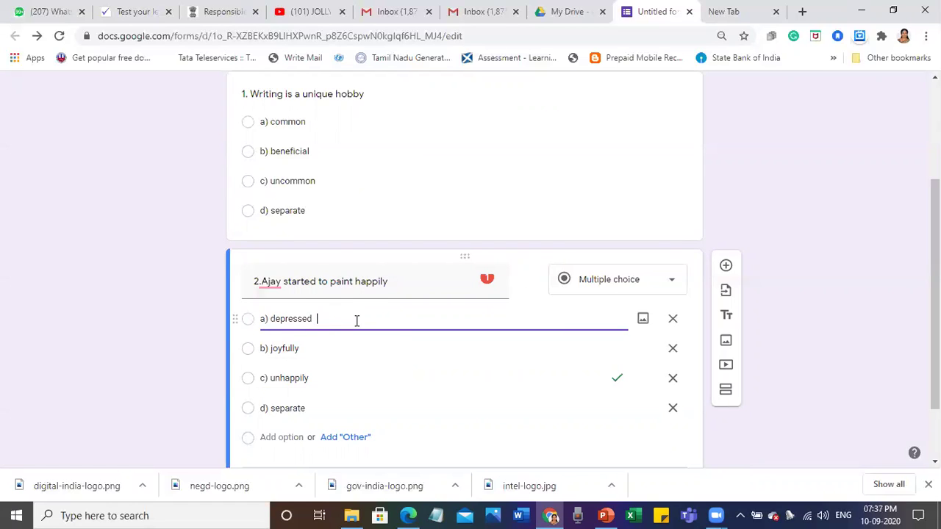
left_click(280, 437)
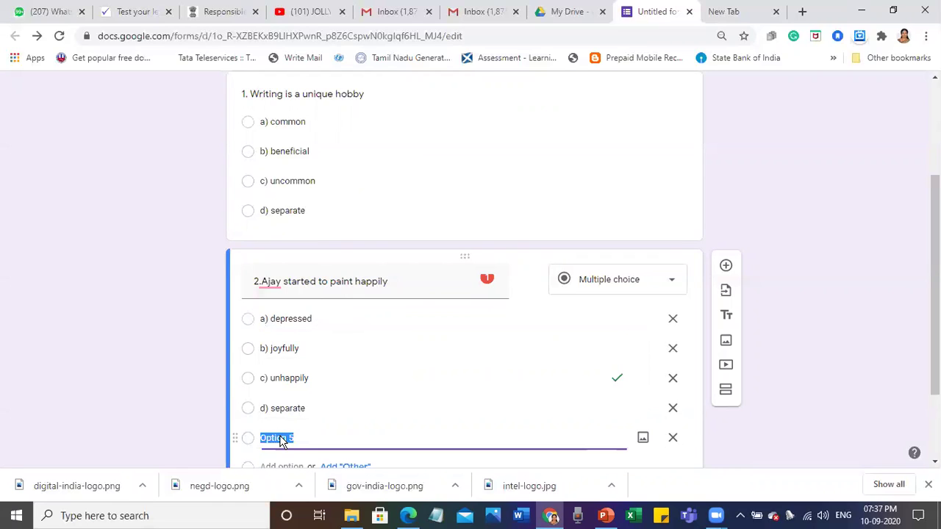
key("ctrl+v")
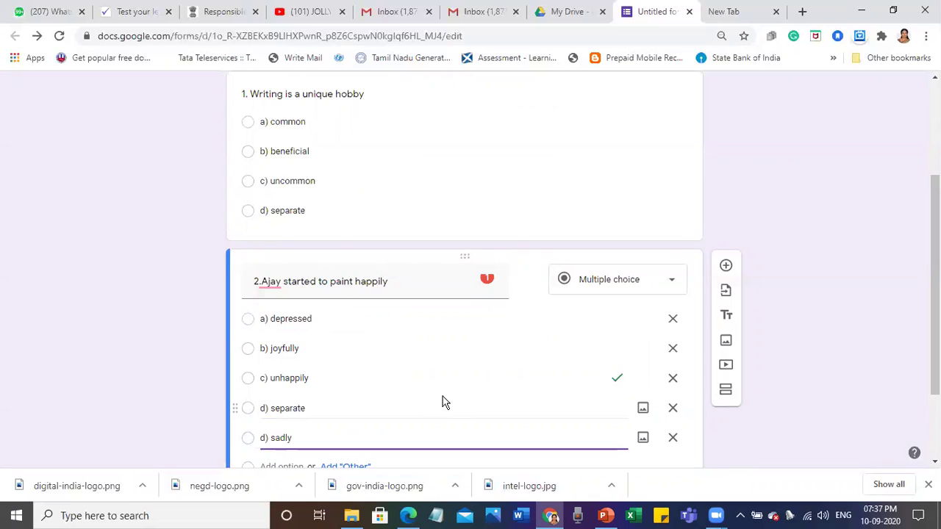
mouse_move(269, 283)
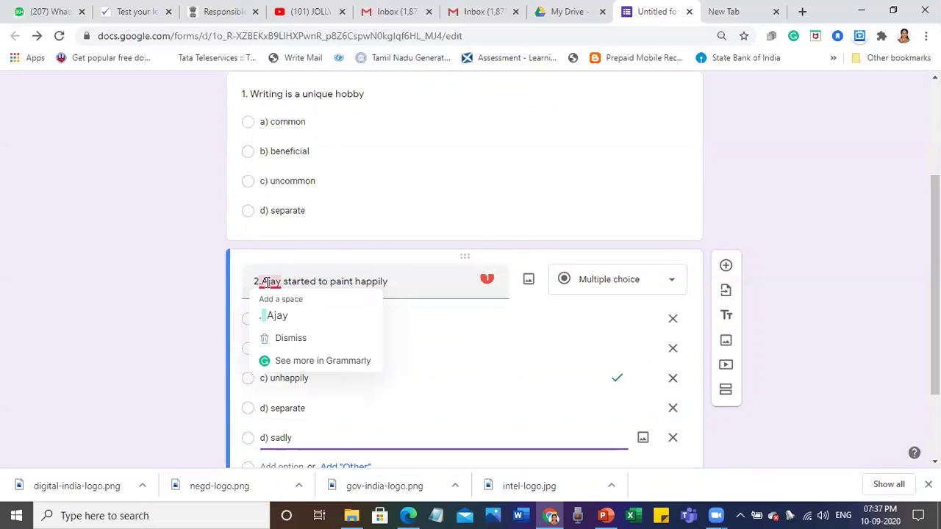
left_click(269, 319)
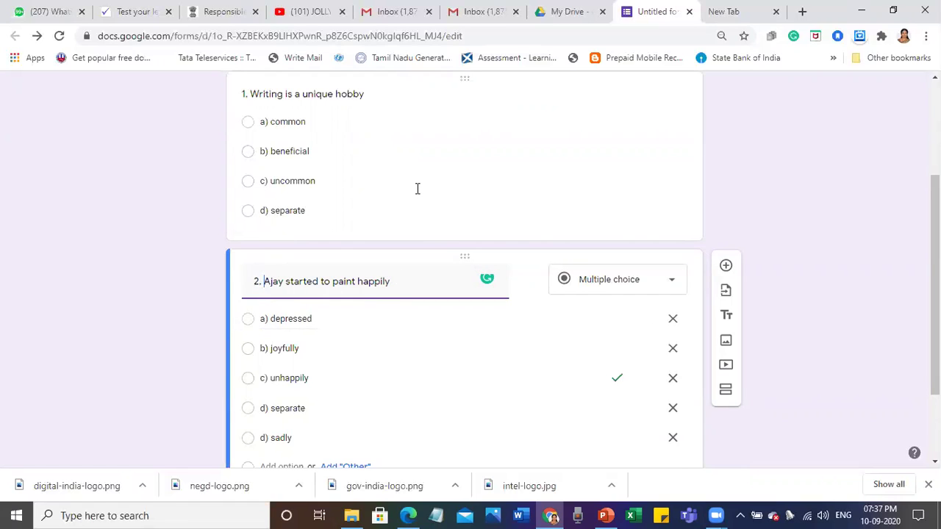
Select the word "unique" in question 1's text and check its context commands for an italic format.
scroll(417, 189, "up", 2)
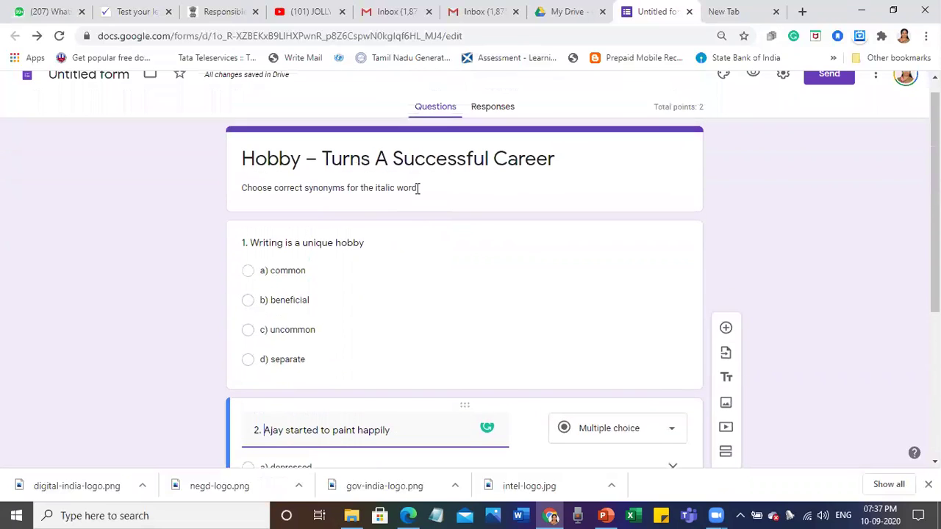
left_click(303, 246)
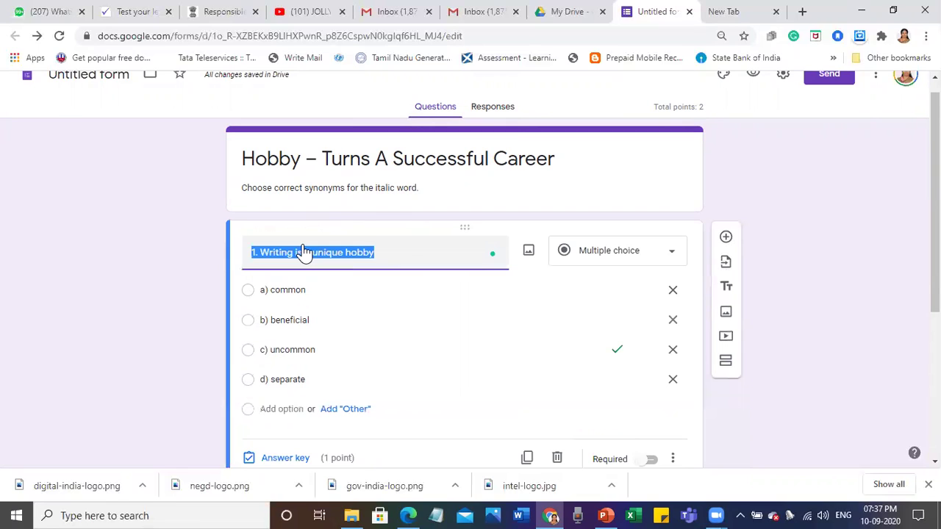
left_click(312, 252)
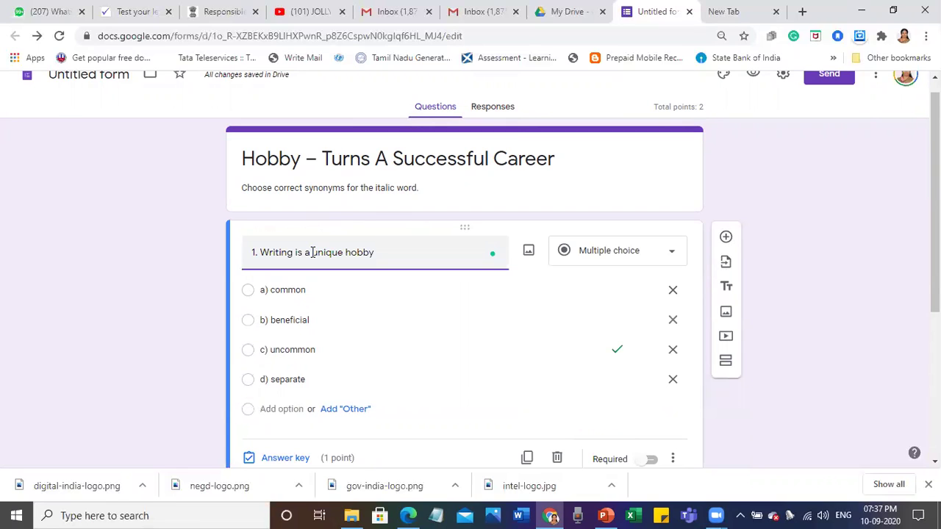
left_click_drag(312, 252, 344, 252)
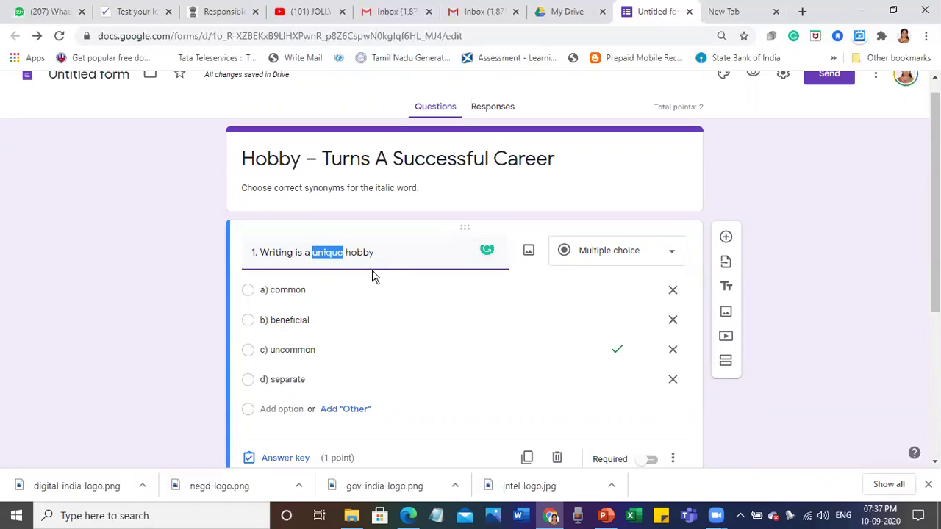
right_click(326, 253)
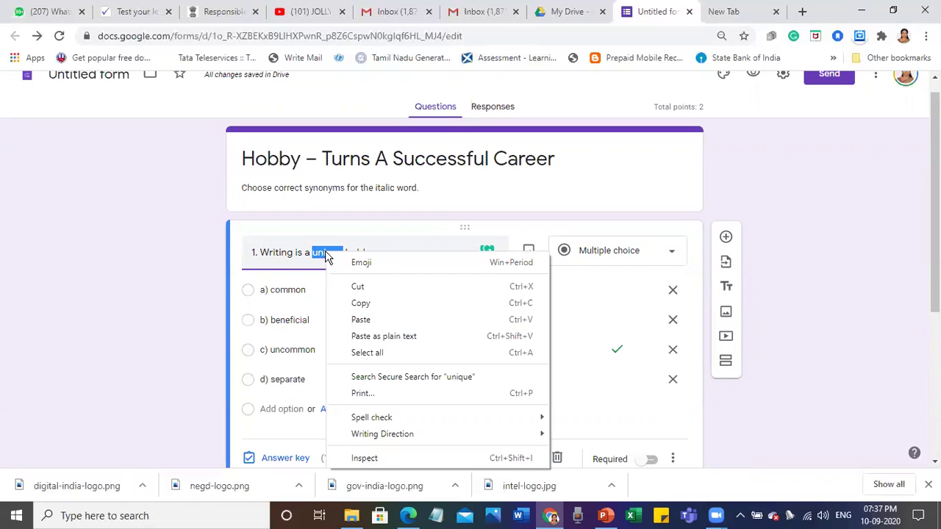
left_click(588, 272)
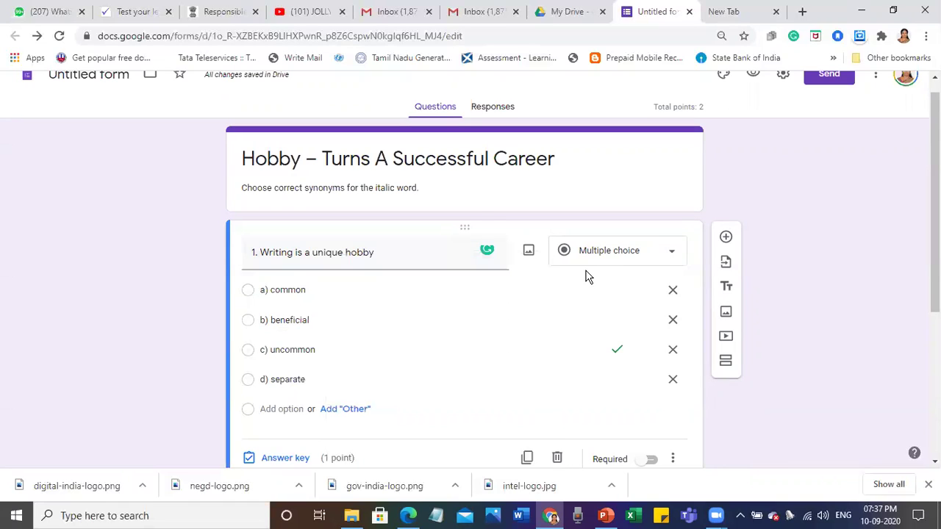
Try to underline the word "unique" in question 1's text and return to the form.
triple_click(315, 252)
left_click(312, 252)
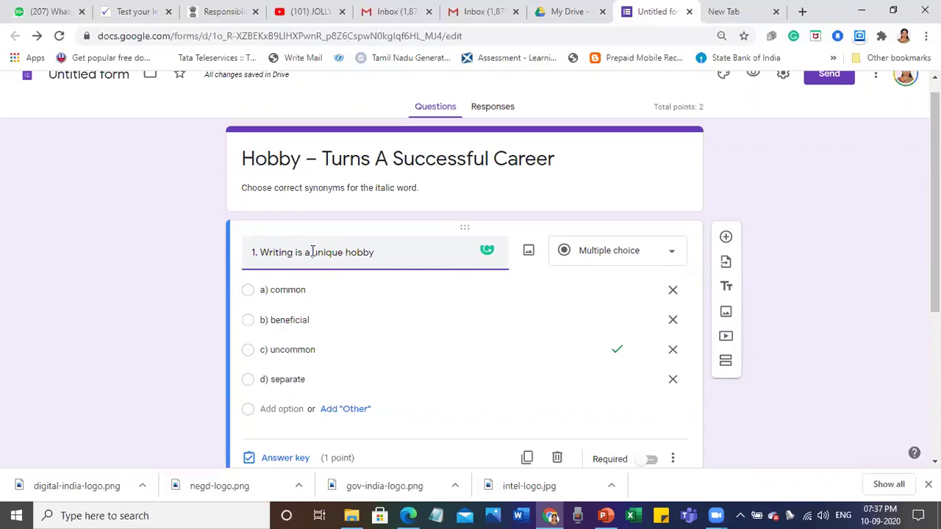
double_click(312, 252)
key("ctrl+u")
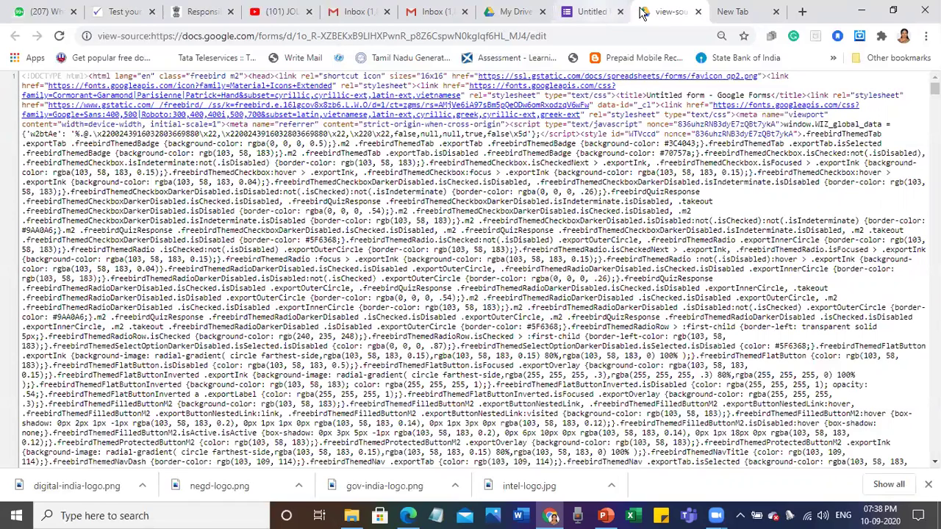
key("ctrl+w")
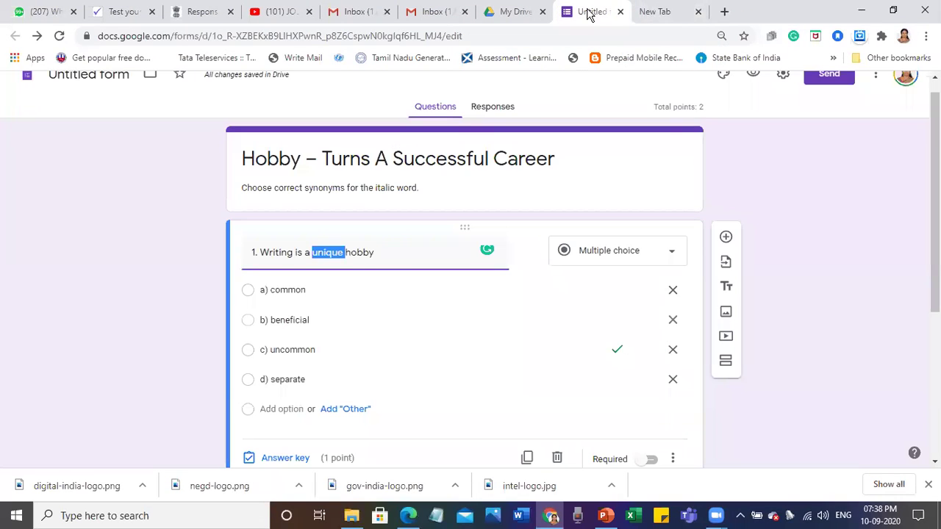
Reselect only the word "unique" in question 1's text.
left_click(415, 292)
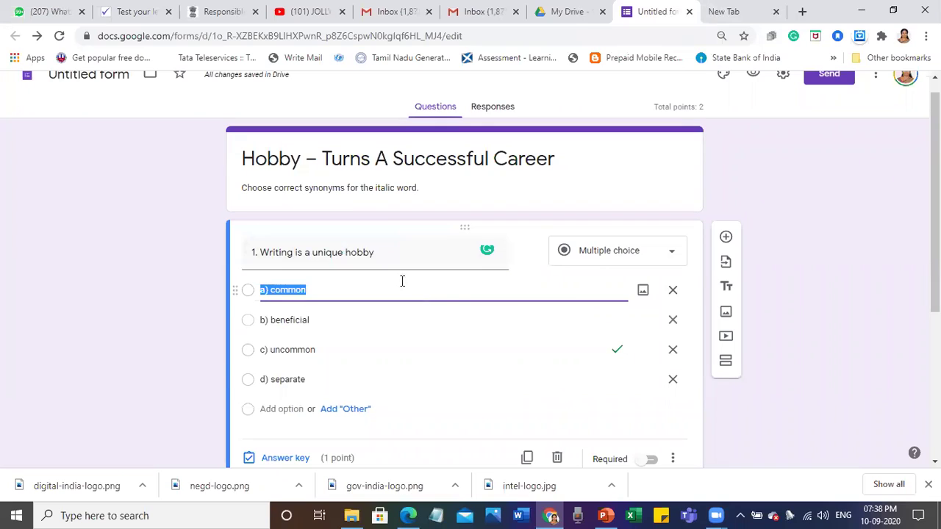
triple_click(339, 252)
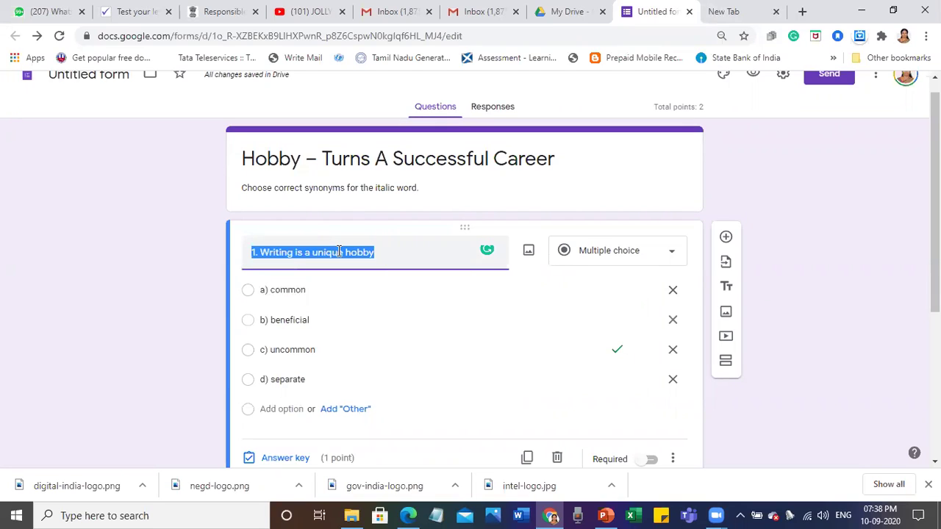
left_click(339, 252)
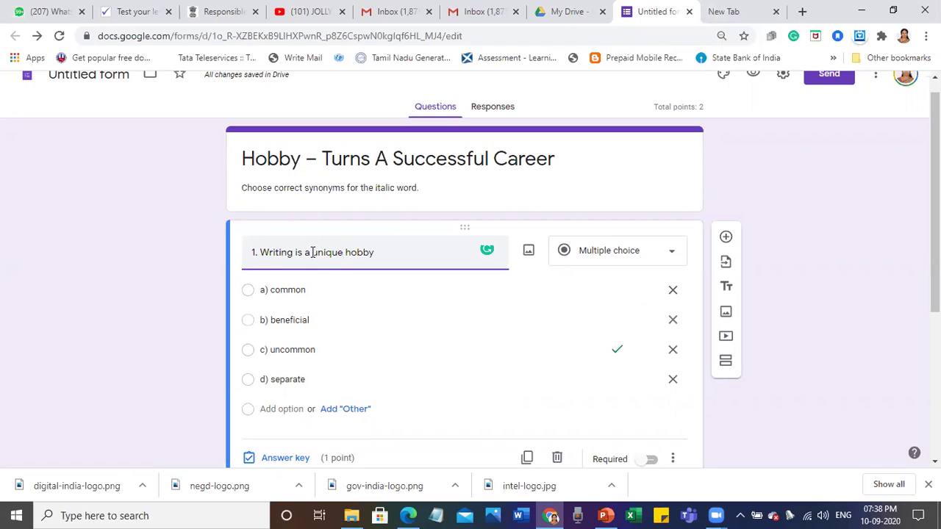
double_click(329, 252)
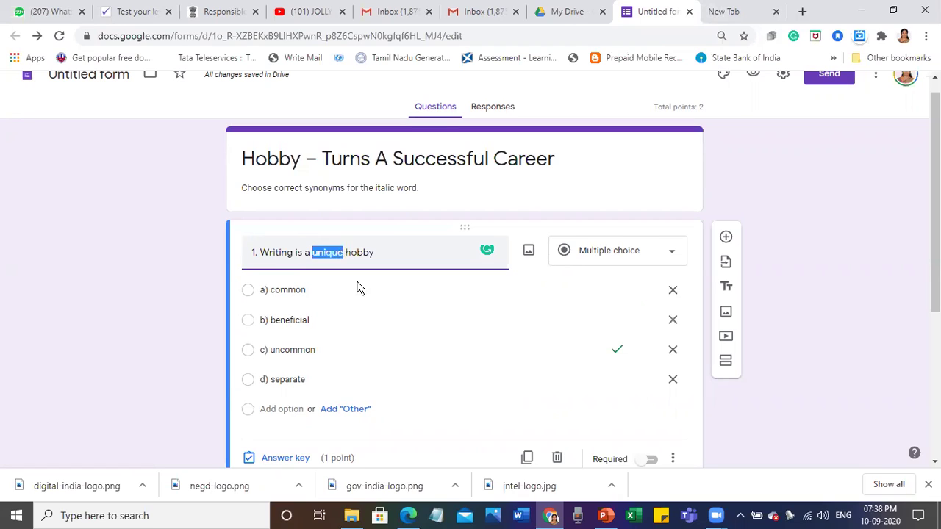
Switch to Word, create a blank document, enter "unique" and make the word italic.
left_click(520, 516)
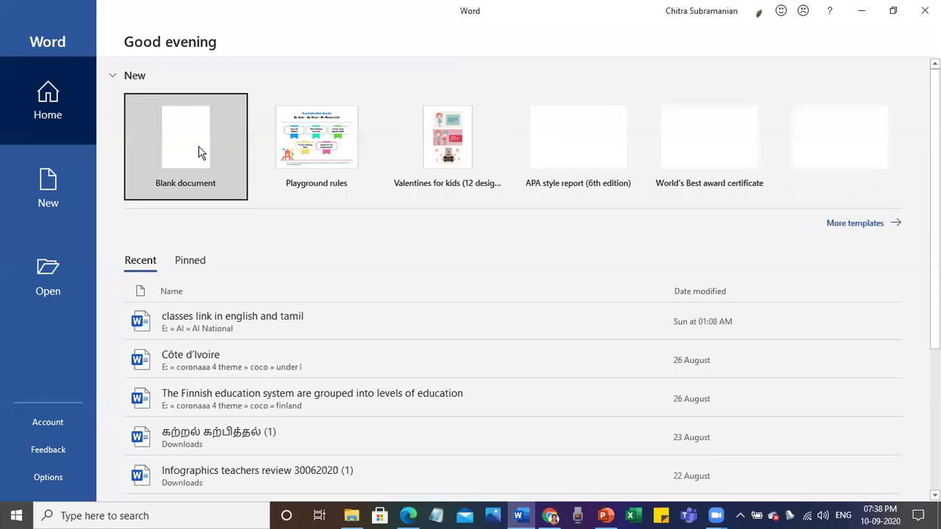
left_click(198, 153)
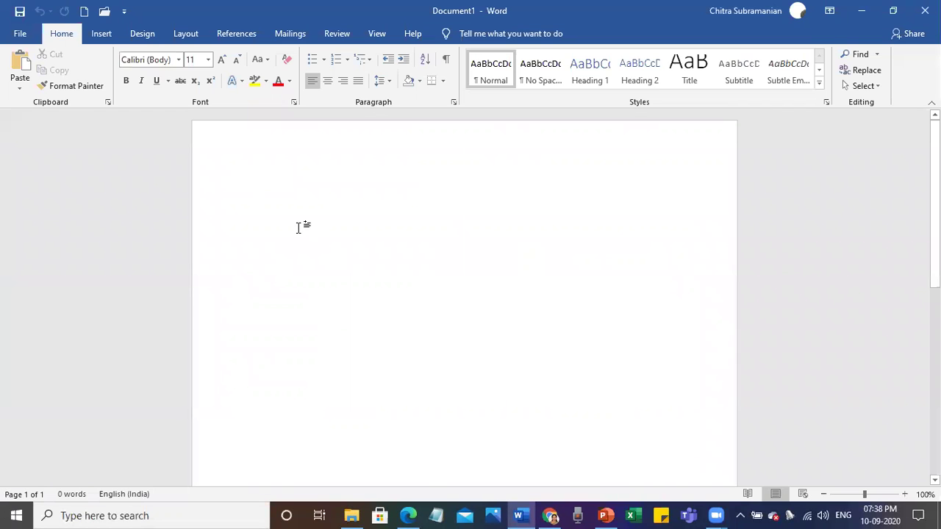
type("unique")
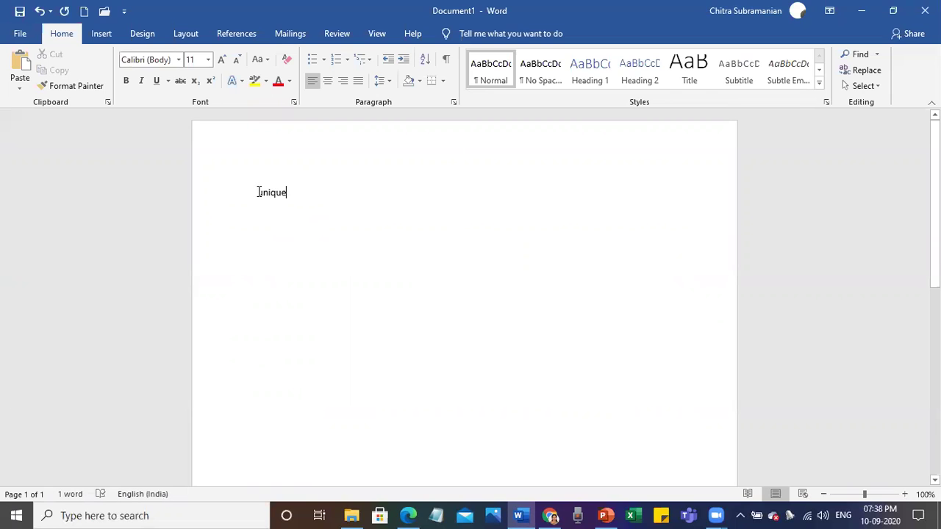
double_click(272, 193)
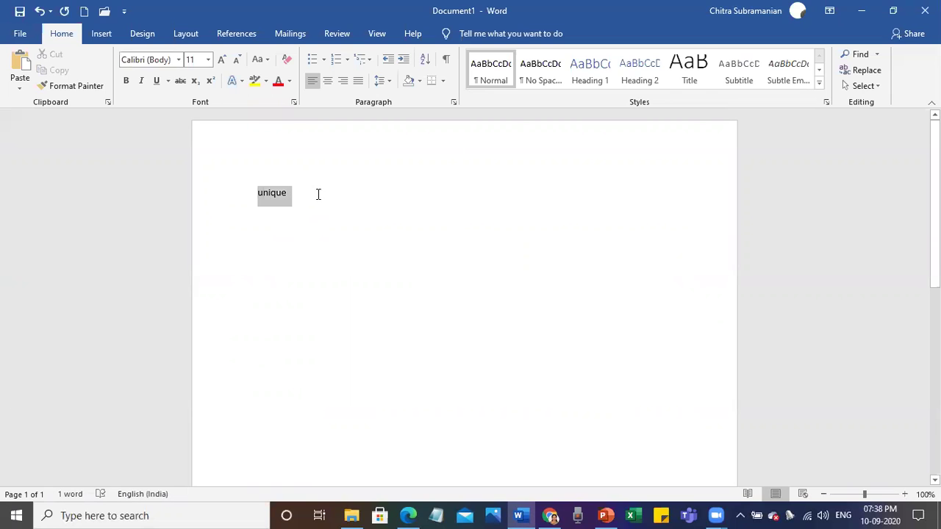
left_click(140, 82)
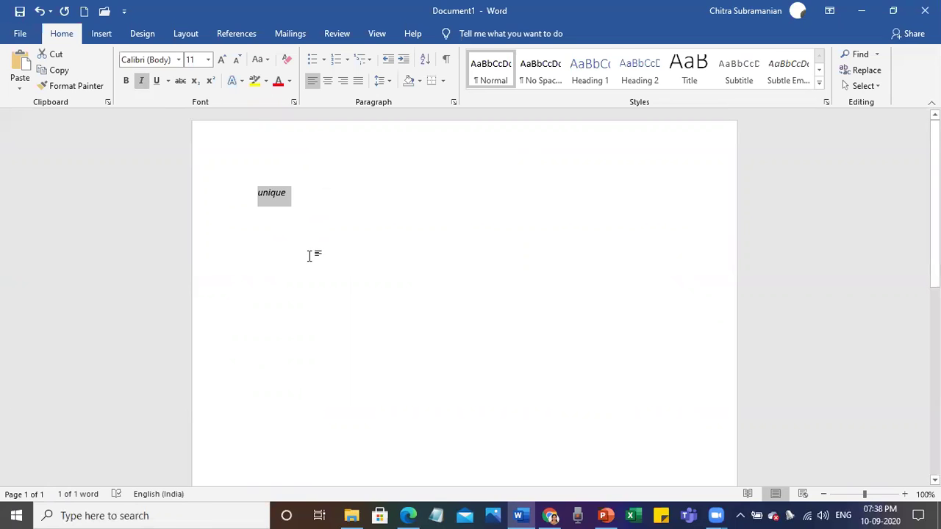
View the italic words of the synonym questions in the textbook PDF and return to the form.
mouse_move(408, 515)
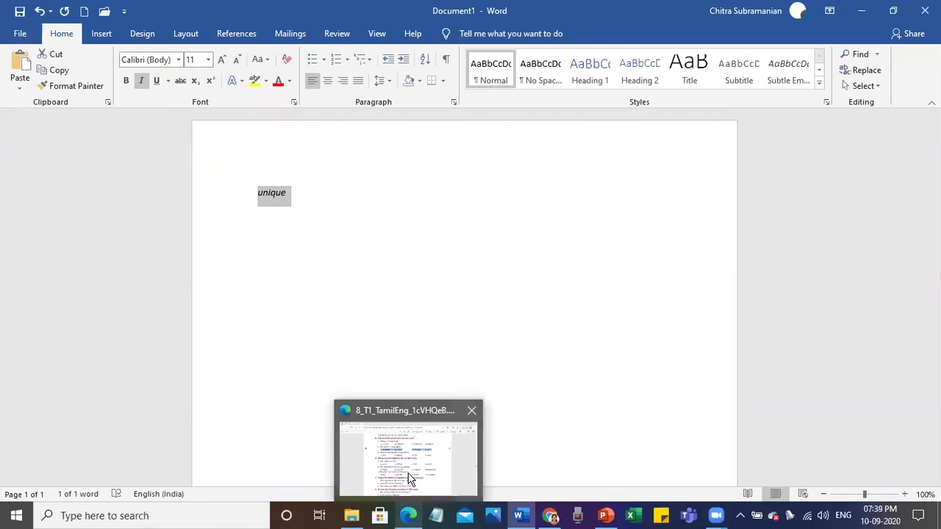
left_click(409, 477)
mouse_move(553, 519)
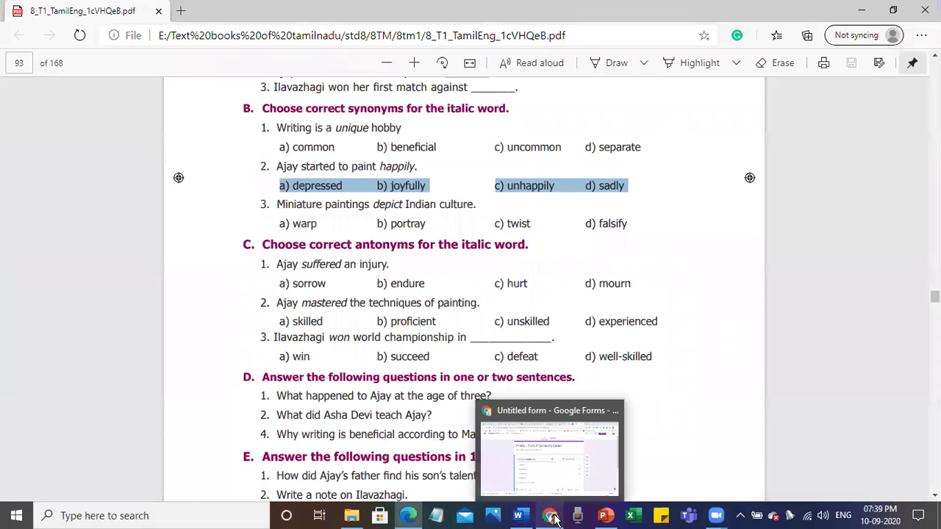
left_click(555, 467)
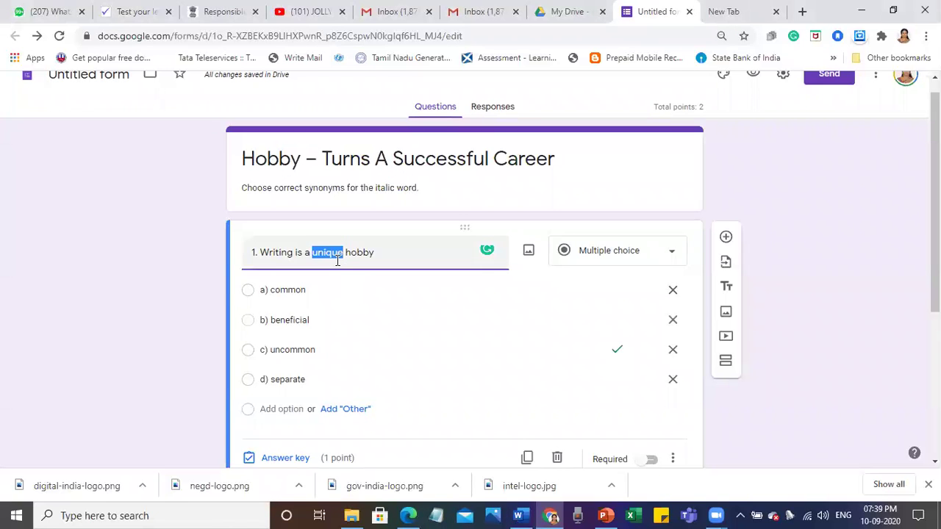
Delete "unique" from question 1, copy the remaining sentence and replace it with the single word "Unique".
key("Right")
key("BackSpace")
key("BackSpace")
key("BackSpace")
key("BackSpace")
key("BackSpace")
key("BackSpace")
key("BackSpace")
left_click_drag(261, 252, 358, 253)
key("ctrl+c")
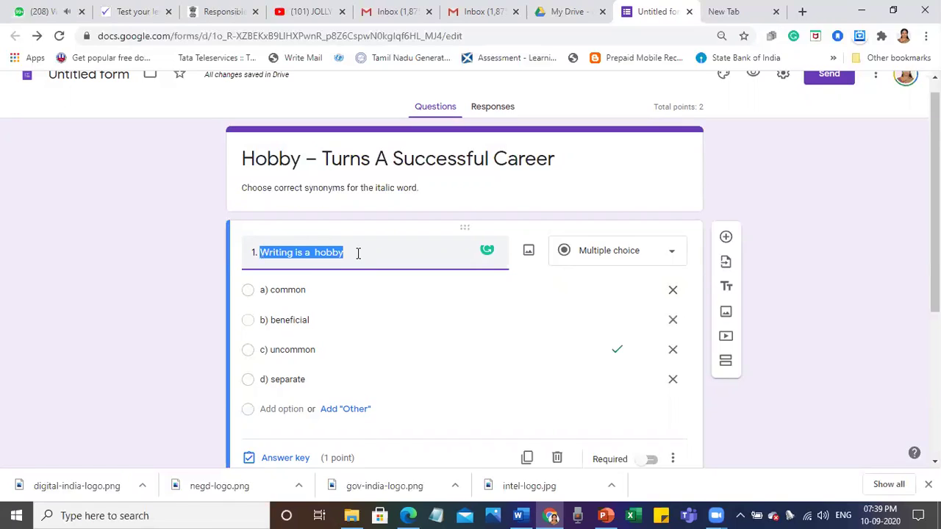
key("BackSpace")
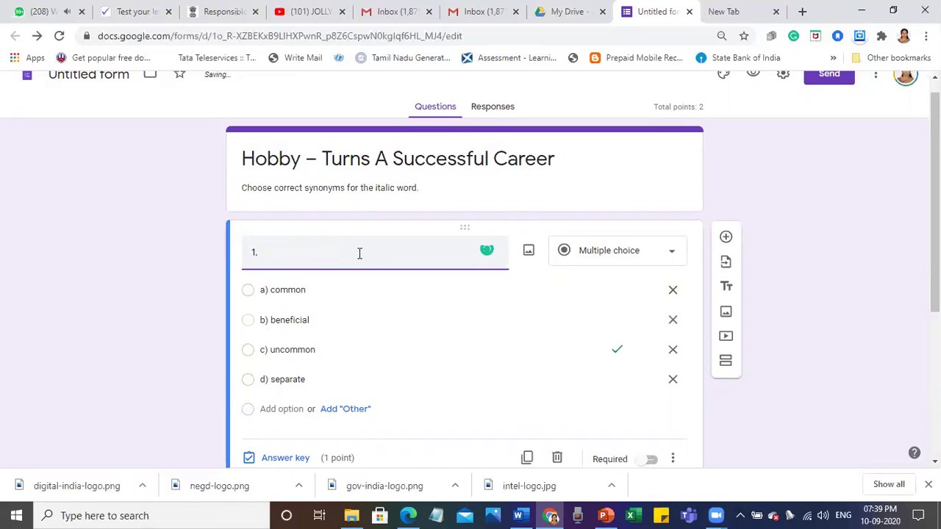
type("Uni")
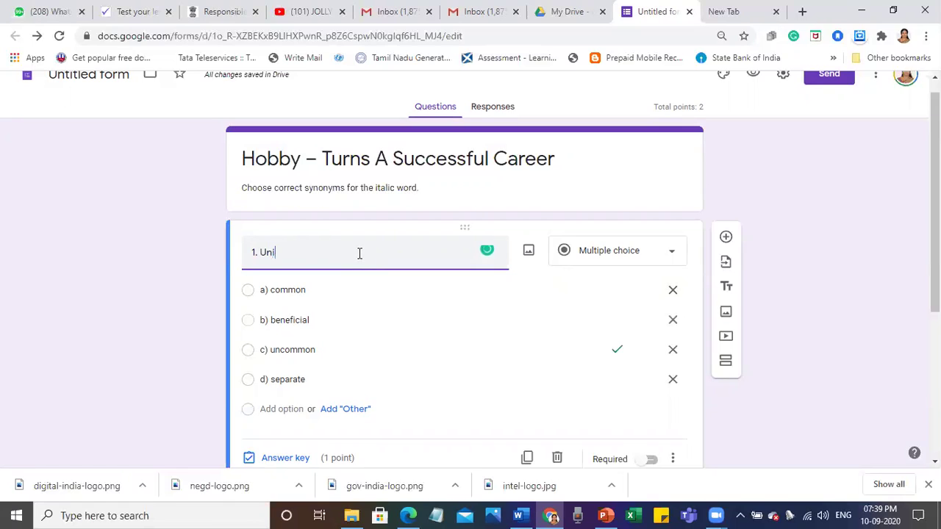
type("que")
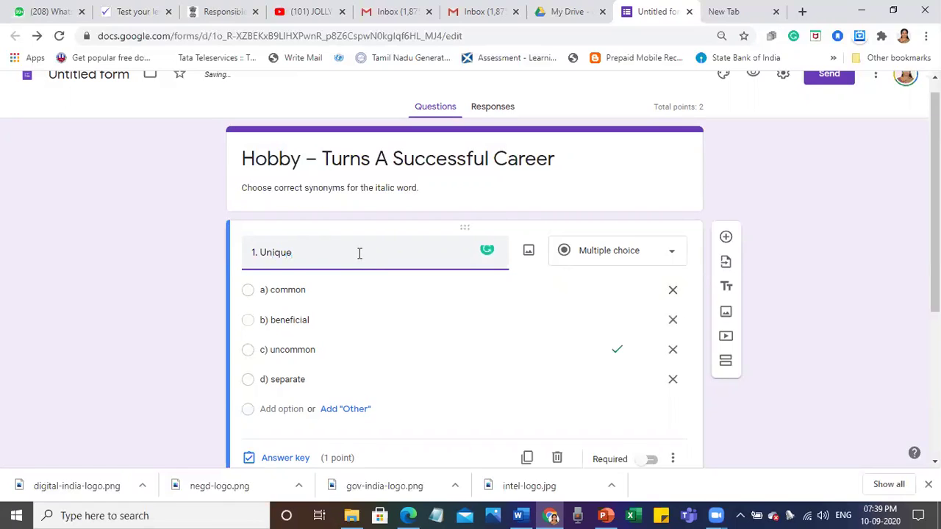
Restore question 1's text to "1. Writing is a unique hobby" and select the word "unique" in it.
key("BackSpace")
key("BackSpace")
key("BackSpace")
key("BackSpace")
key("BackSpace")
key("BackSpace")
key("ctrl+z")
key("BackSpace")
key("BackSpace")
key("BackSpace")
key("BackSpace")
key("BackSpace")
key("BackSpace")
key("ctrl+v")
left_click_drag(313, 253, 345, 254)
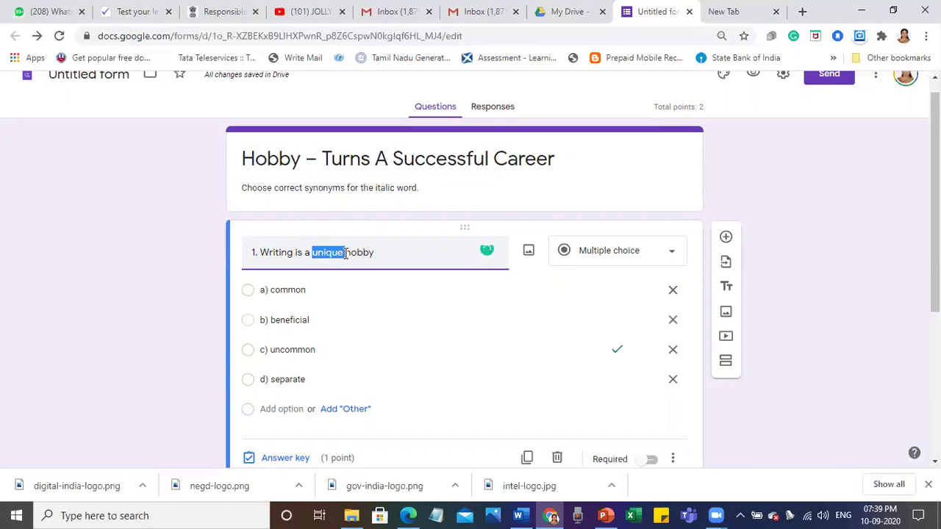
Replace the selected word in question 1 with "UNIQUE" in capitals.
type("UNIQUE")
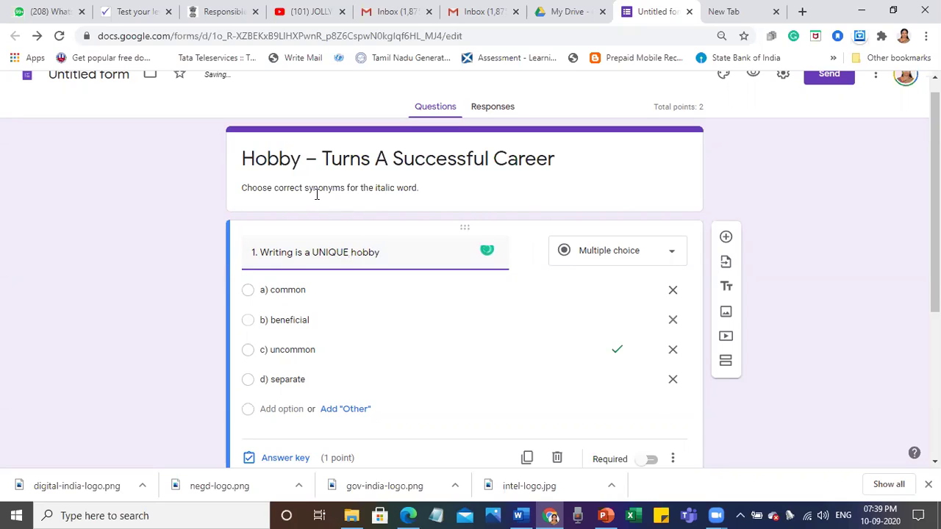
Change the form description to "Choose correct synonyms for the word in capital letters.".
triple_click(398, 187)
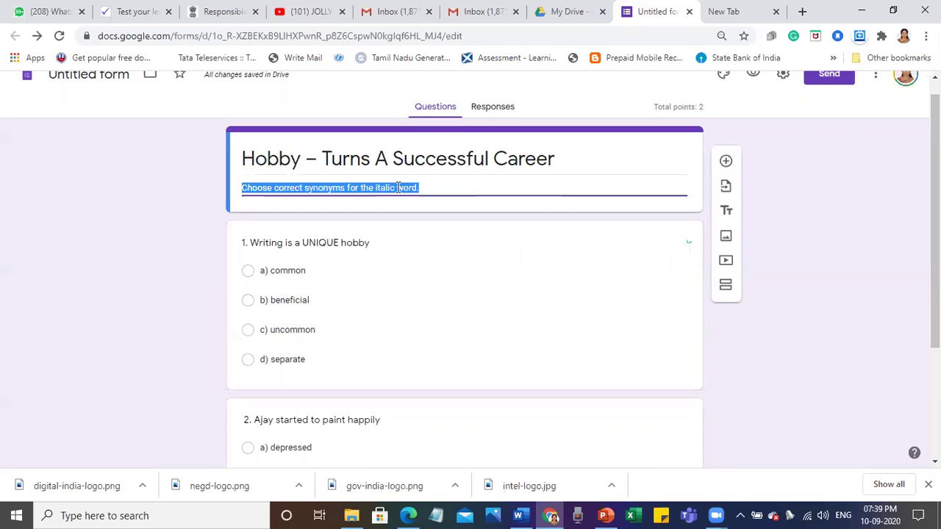
left_click(396, 187)
key("BackSpace")
key("BackSpace")
key("BackSpace")
key("BackSpace")
key("BackSpace")
key("BackSpace")
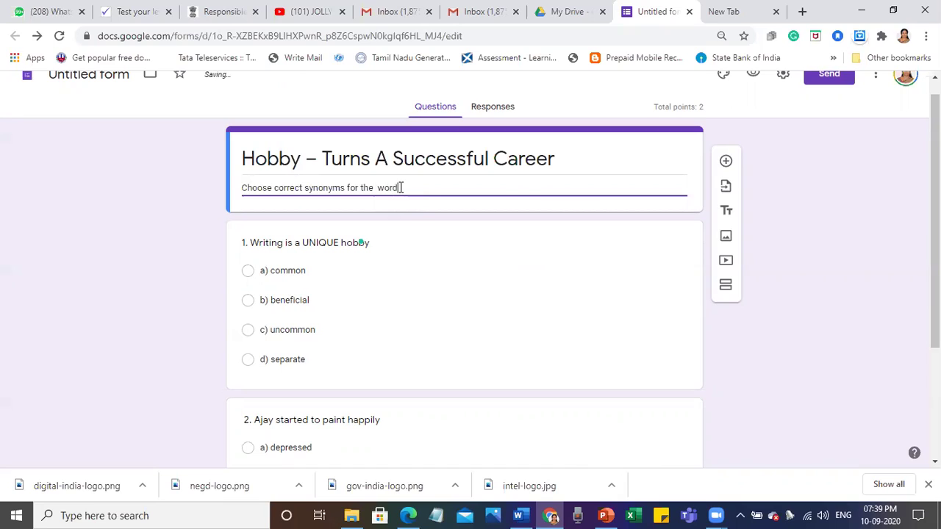
left_click(400, 187)
key("BackSpace")
type("in capital letters.")
Capitalise the tested word in question 2 so the question text reads "2. Ajay started to paint HAPPILY".
scroll(379, 292, "down", 2)
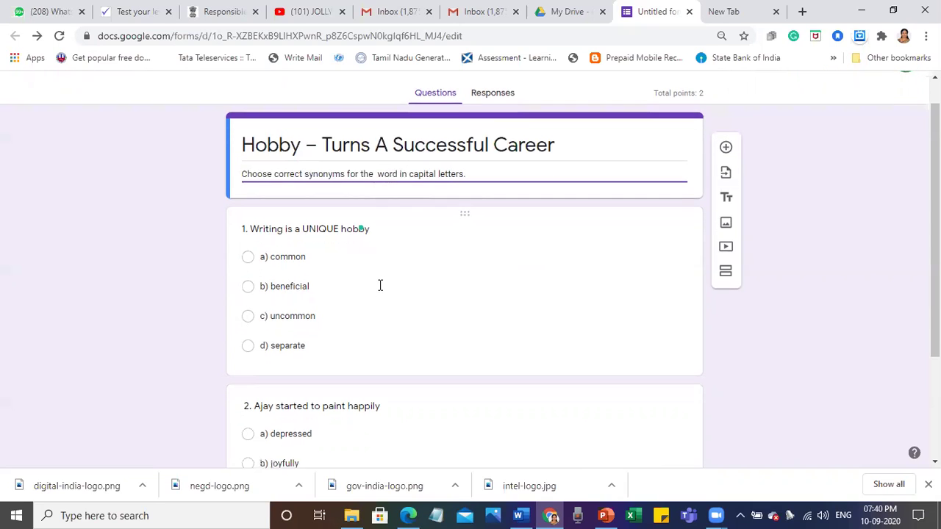
scroll(380, 286, "down", 1)
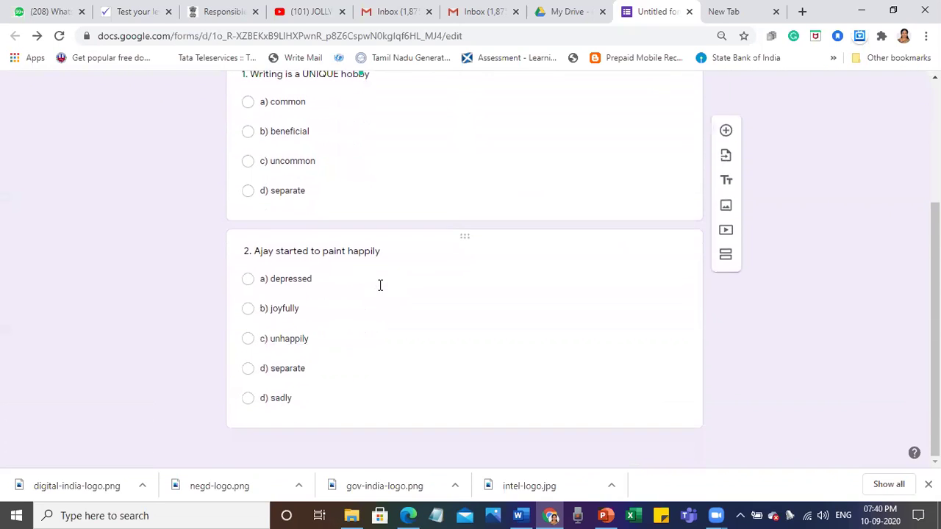
left_click(351, 255)
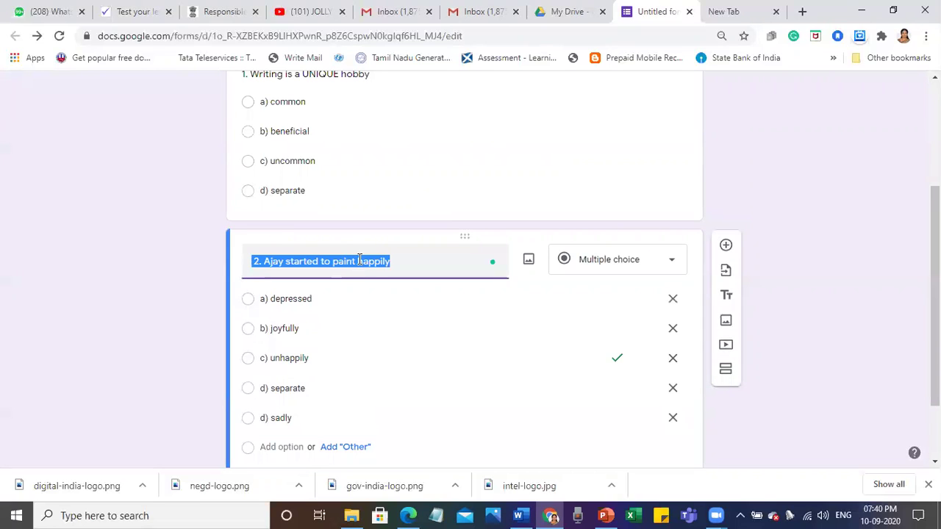
left_click(359, 261)
left_click_drag(359, 261, 397, 263)
type("HAPPILY")
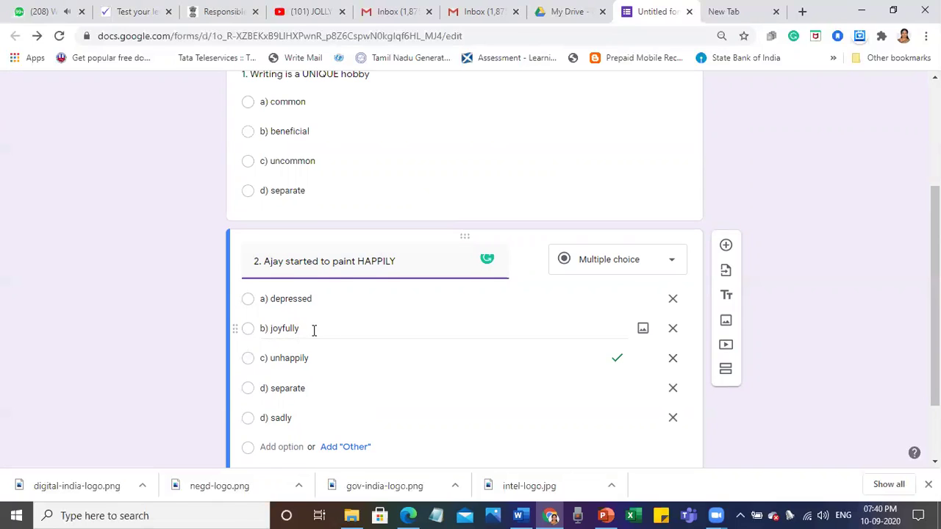
left_click(615, 330)
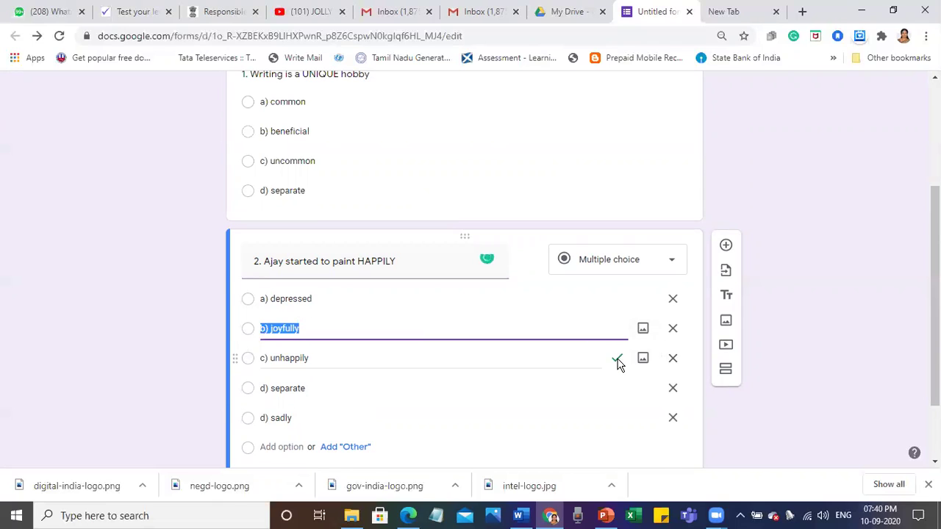
left_click(617, 360)
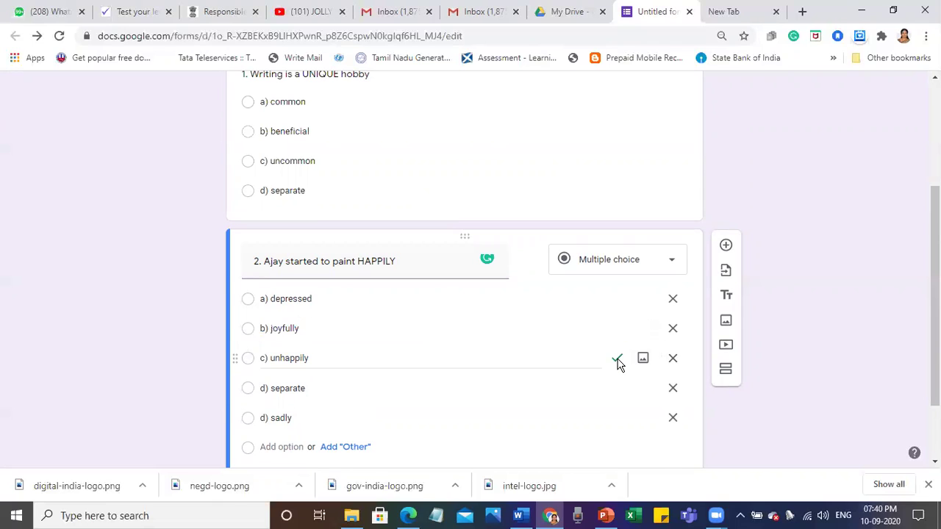
left_click(252, 331)
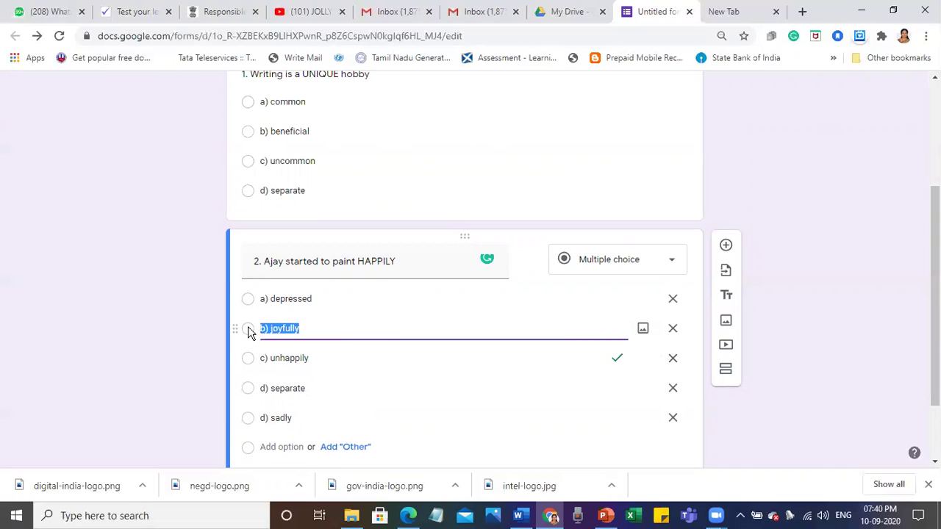
In question 2's answer key, mark "b) joyfully" as correct instead of "c) unhappily" and finish the key.
scroll(399, 375, "down", 2)
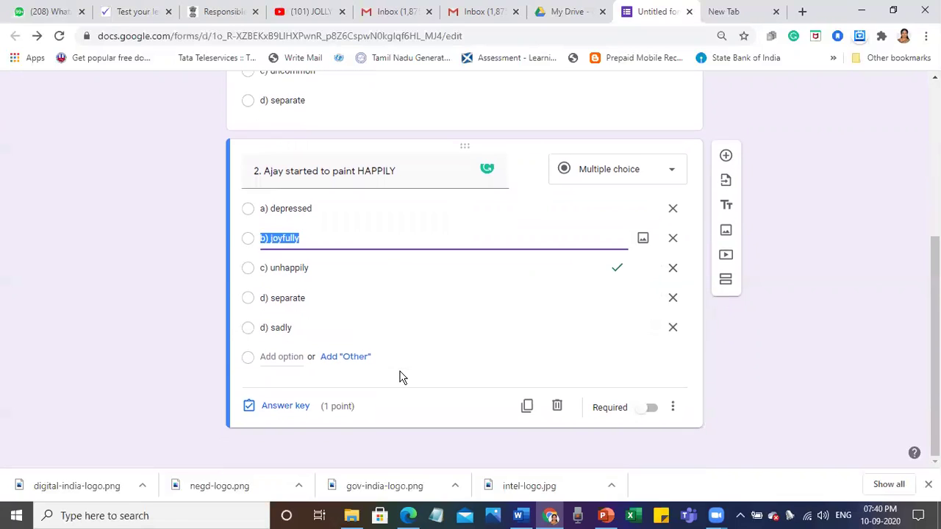
left_click(293, 410)
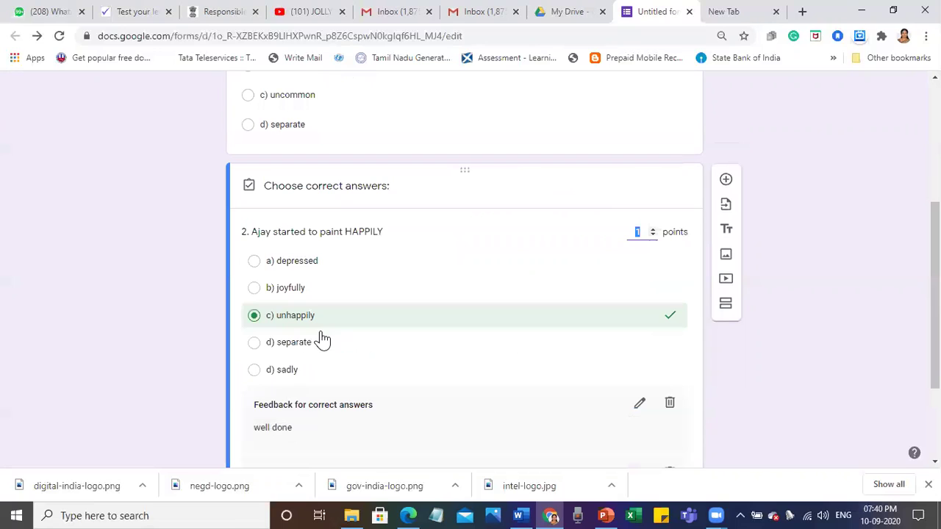
left_click(326, 294)
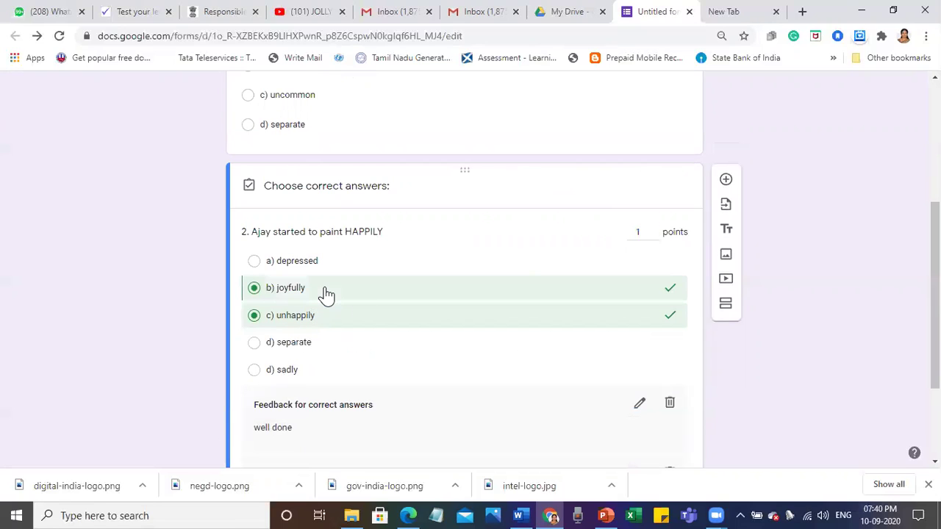
left_click(528, 322)
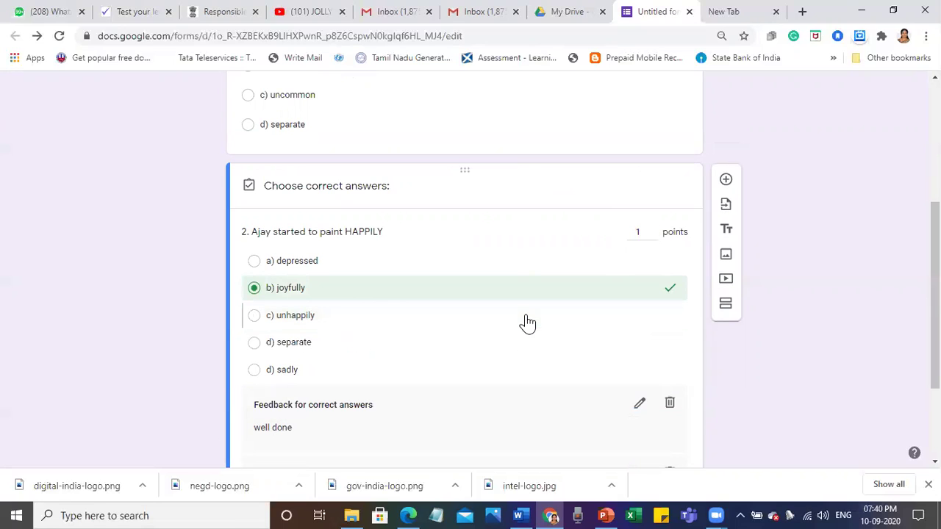
scroll(526, 322, "down", 1)
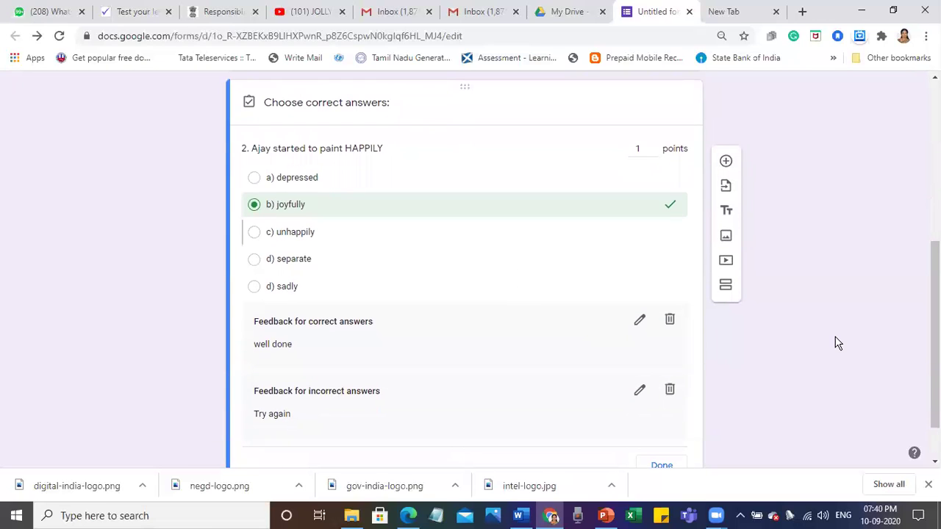
scroll(498, 357, "down", 1)
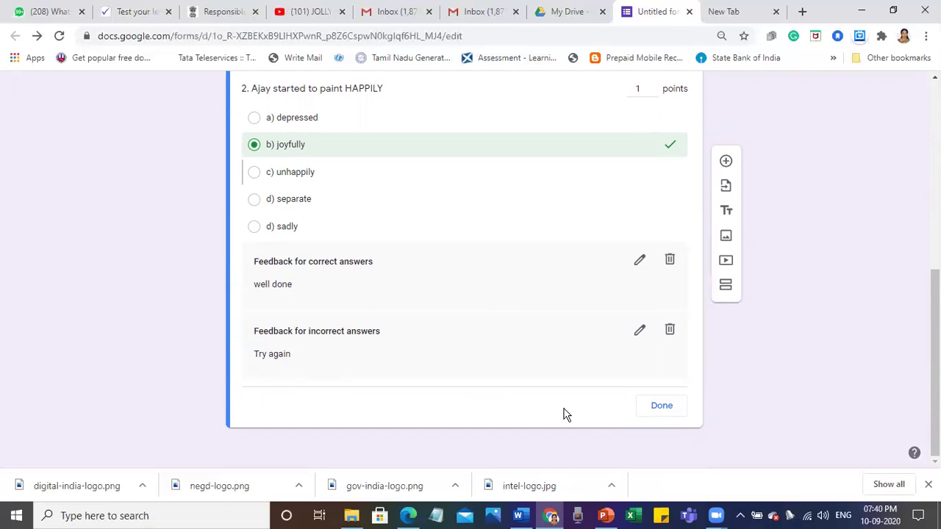
left_click(662, 409)
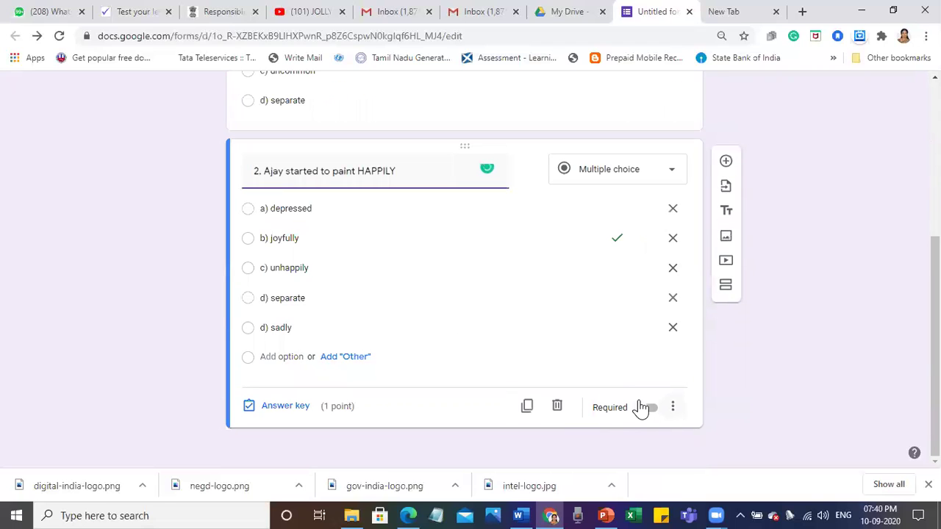
Duplicate question 2, switch to the textbook PDF in Edge and copy synonym question 3 with its four options.
left_click(526, 405)
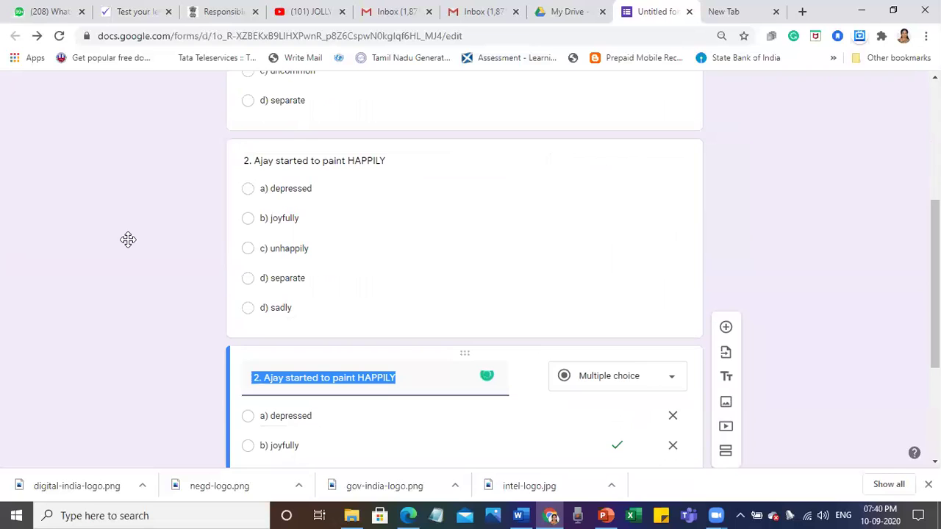
scroll(128, 246, "up", 4)
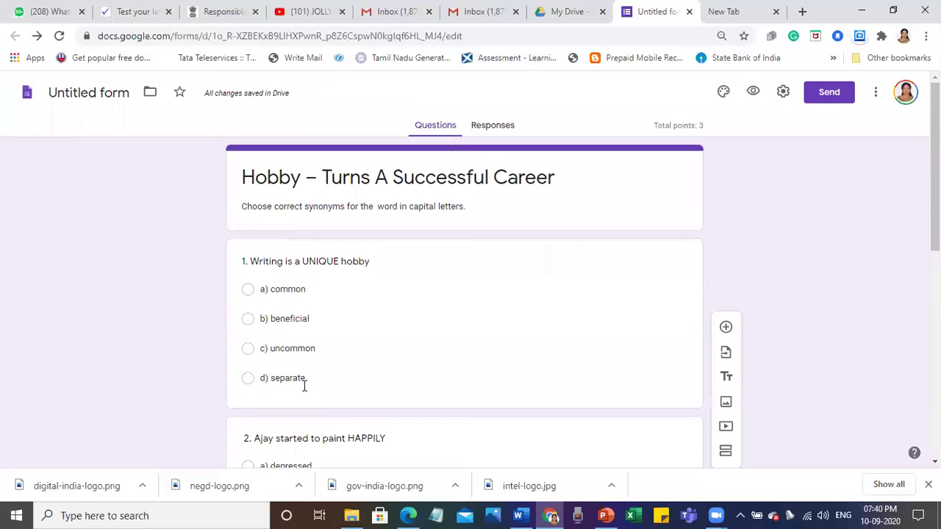
mouse_move(416, 516)
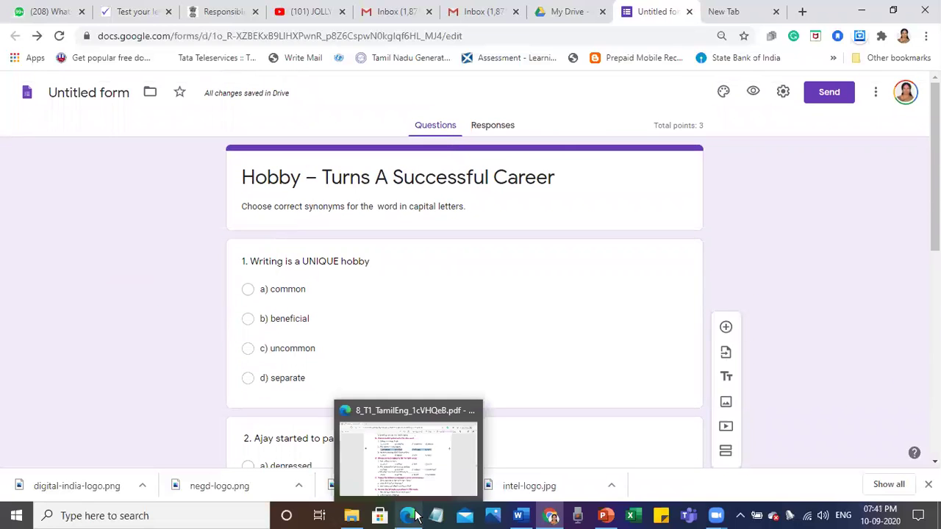
left_click(411, 452)
left_click_drag(277, 204, 484, 208)
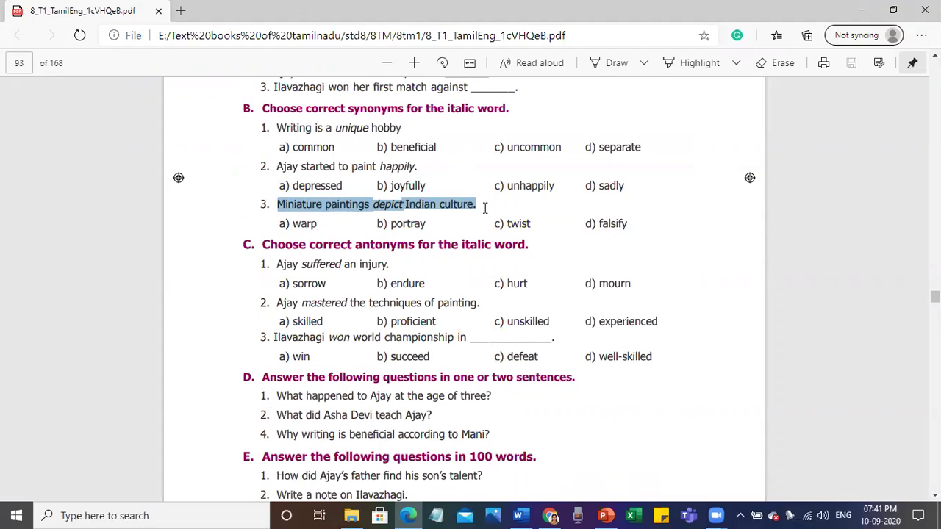
left_click(484, 209)
mouse_move(277, 204)
left_mouse_down()
mouse_move(319, 223)
mouse_move(638, 231)
left_mouse_up()
key("ctrl+c")
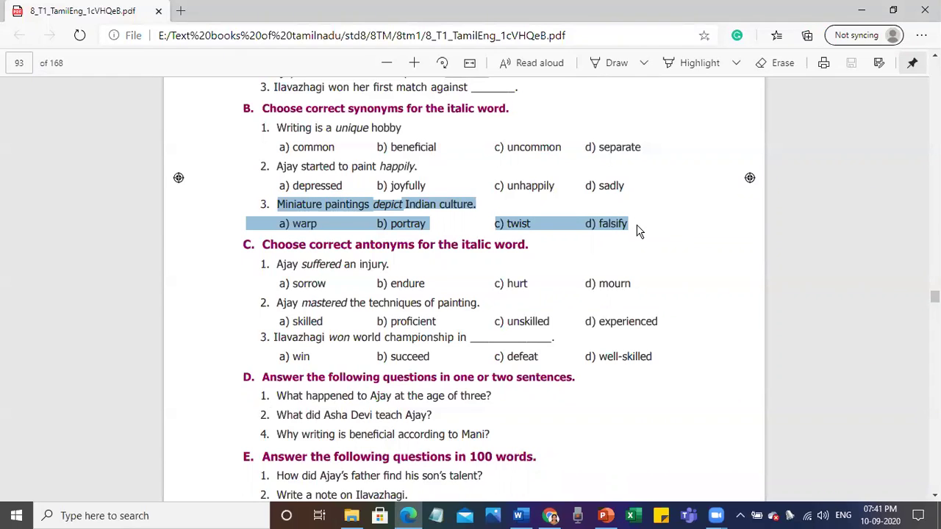
Back in the form, replace the duplicated question's text with the copied question and capitalise its tested word as "DEPICT".
key("alt+Tab")
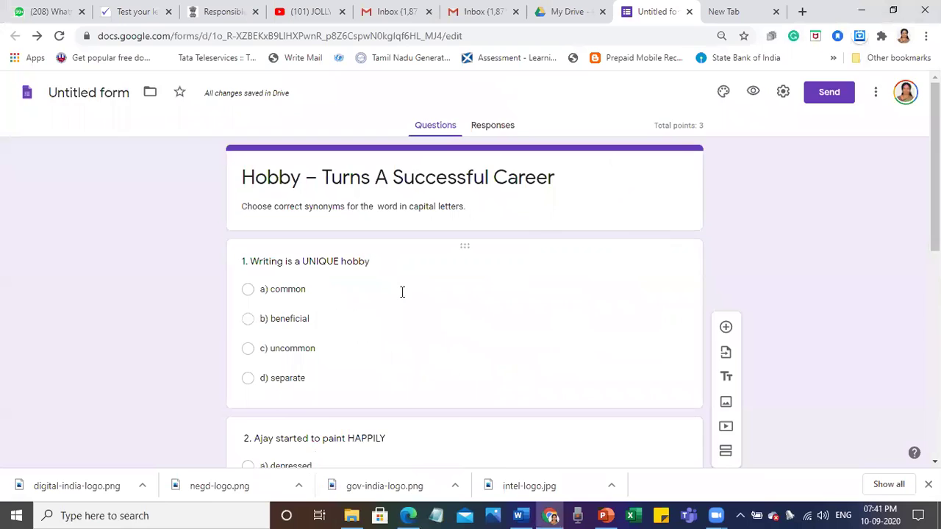
scroll(402, 294, "down", 3)
scroll(401, 298, "down", 2)
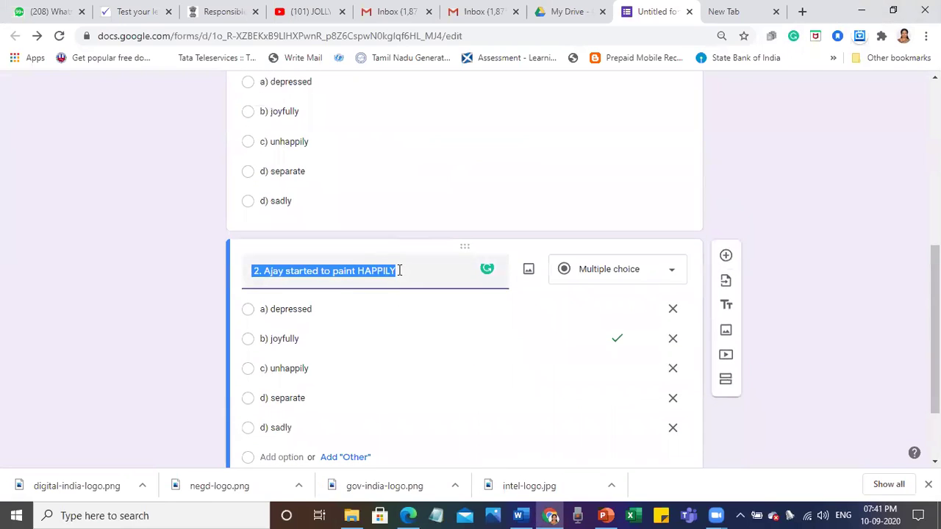
key("ctrl+v")
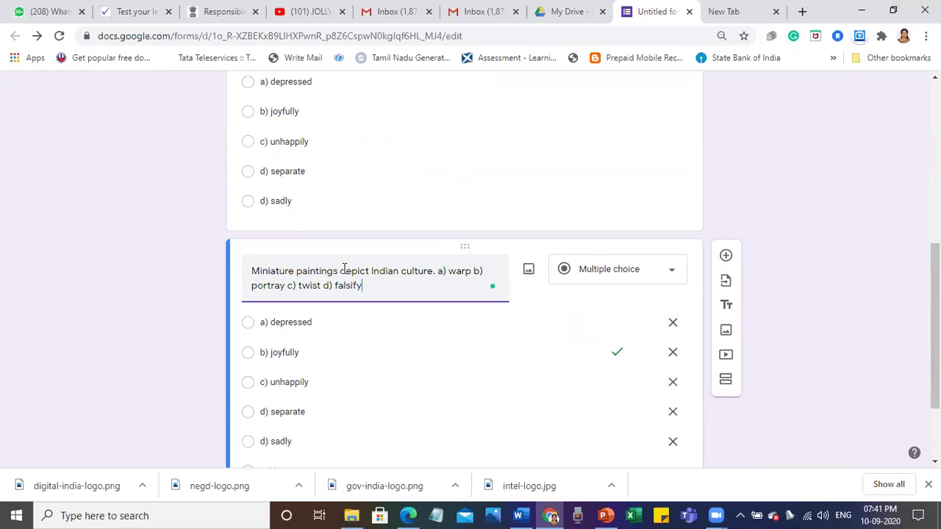
left_click_drag(340, 270, 370, 271)
type("DEPICT")
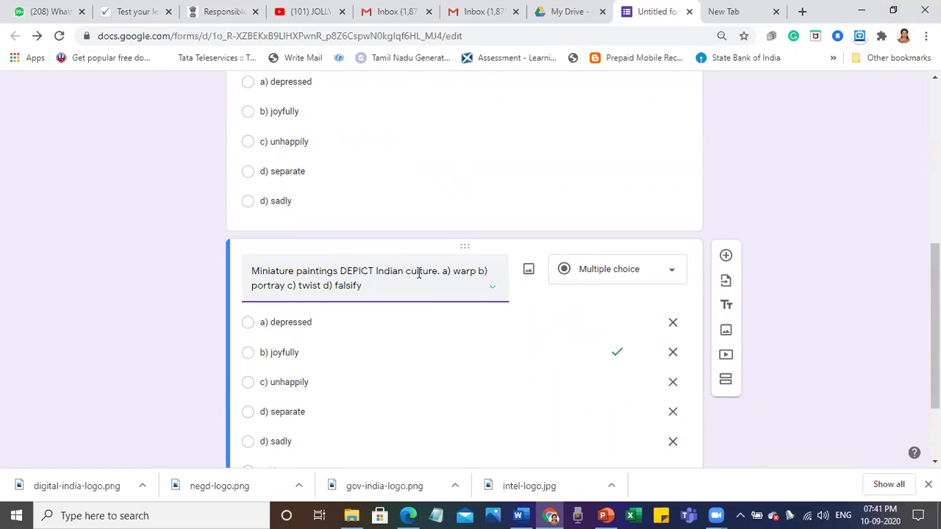
Move the answer choices out of the new question's text into its first option and cut that option down to "a) warp".
left_click_drag(443, 270, 496, 294)
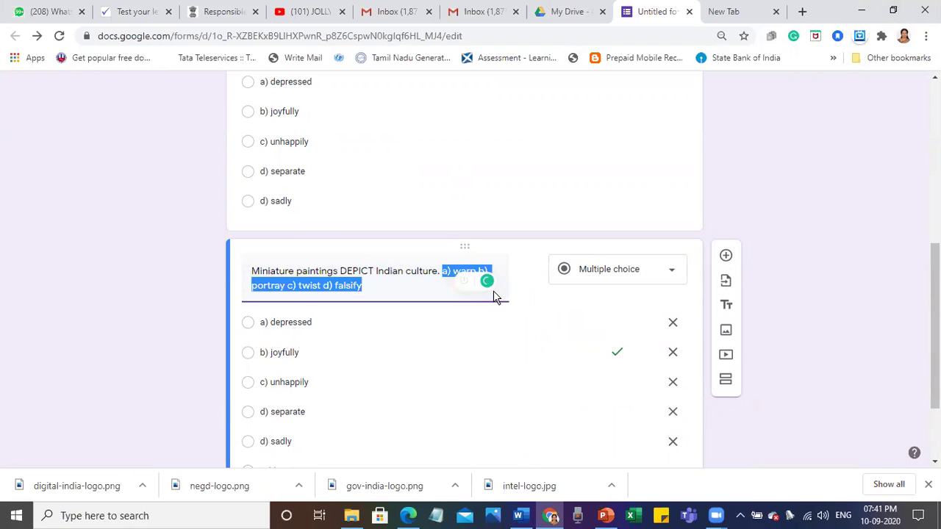
key("ctrl+x")
left_click(309, 309)
triple_click(311, 309)
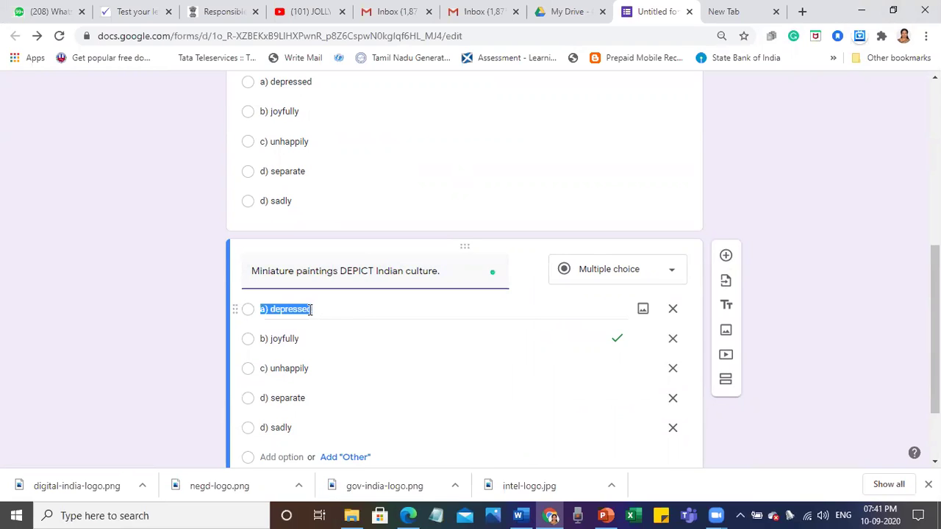
key("ctrl+v")
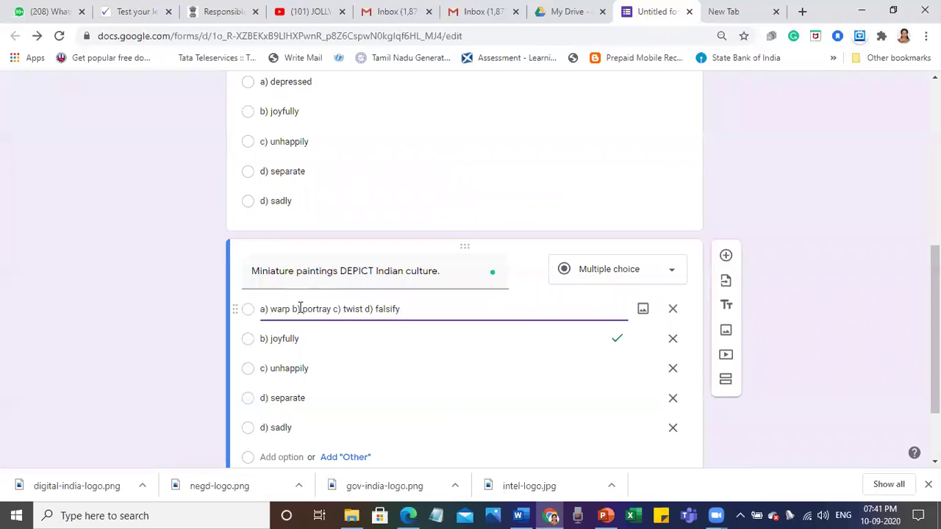
left_click_drag(294, 307, 420, 304)
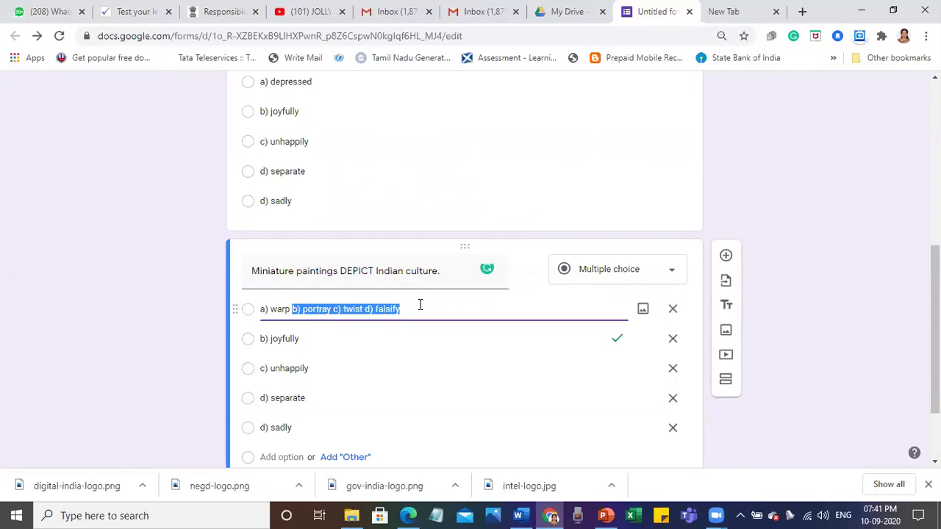
key("ctrl+x")
Replace the second option with the cut choices and trim it to "b) portray", cutting the remaining two choices.
left_click(273, 339)
triple_click(274, 337)
key("ctrl+v")
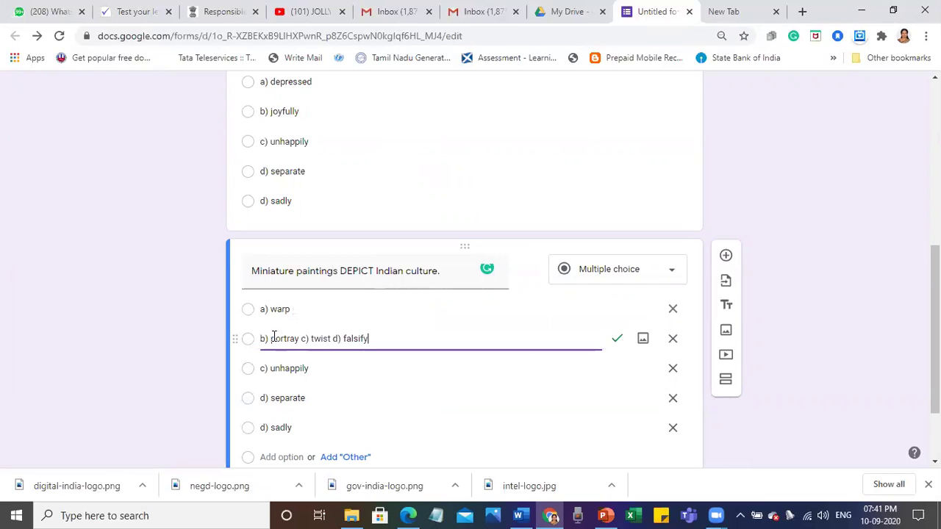
left_click_drag(301, 337, 390, 339)
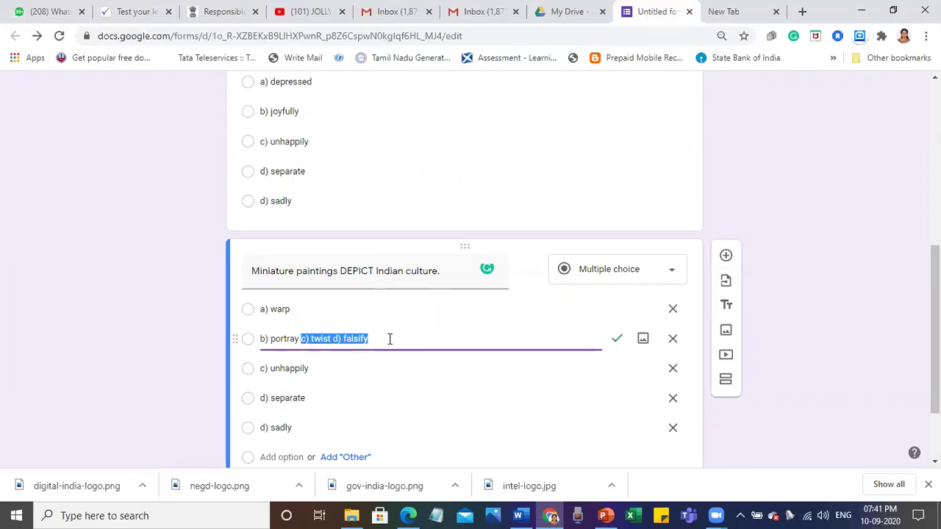
key("ctrl+x")
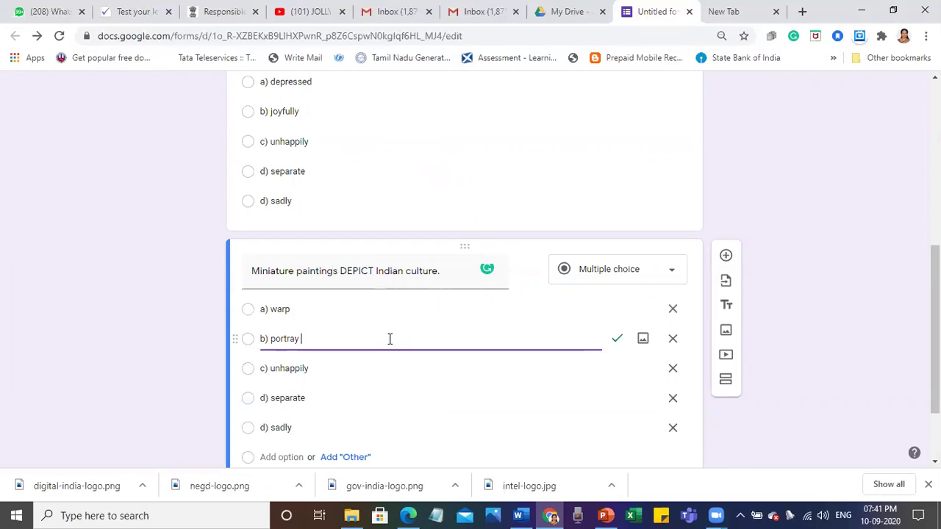
Replace the third option with the cut choices and trim it to "c) twist", cutting the last remaining choice.
triple_click(277, 369)
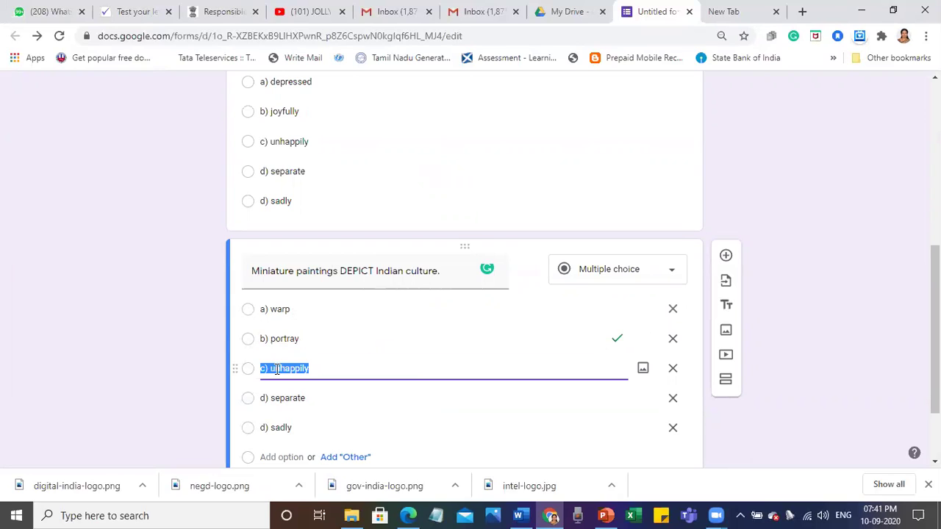
key("ctrl+v")
left_click_drag(294, 368, 358, 367)
key("ctrl+x")
Replace the fourth option with the cut choice "d) falsify" and delete the surplus fifth option "d) sadly".
triple_click(289, 397)
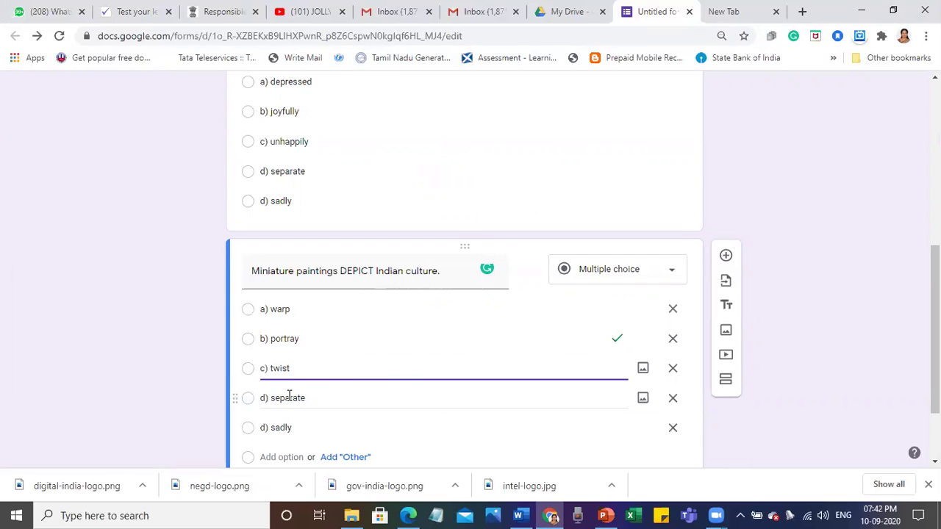
key("ctrl+v")
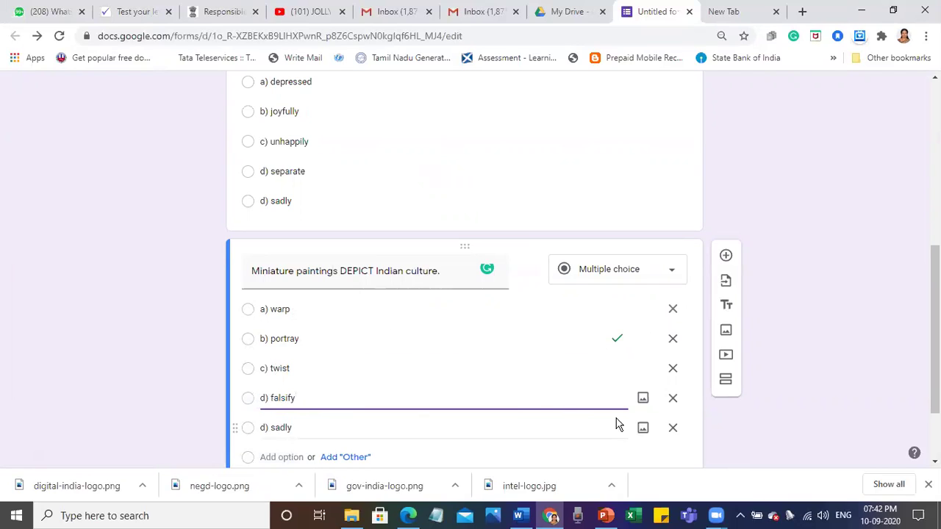
left_click(670, 428)
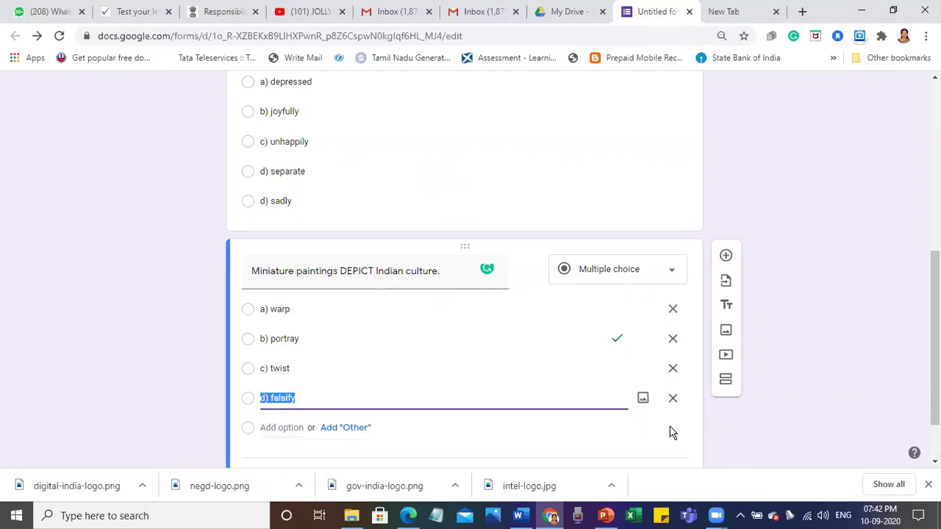
left_click(801, 420)
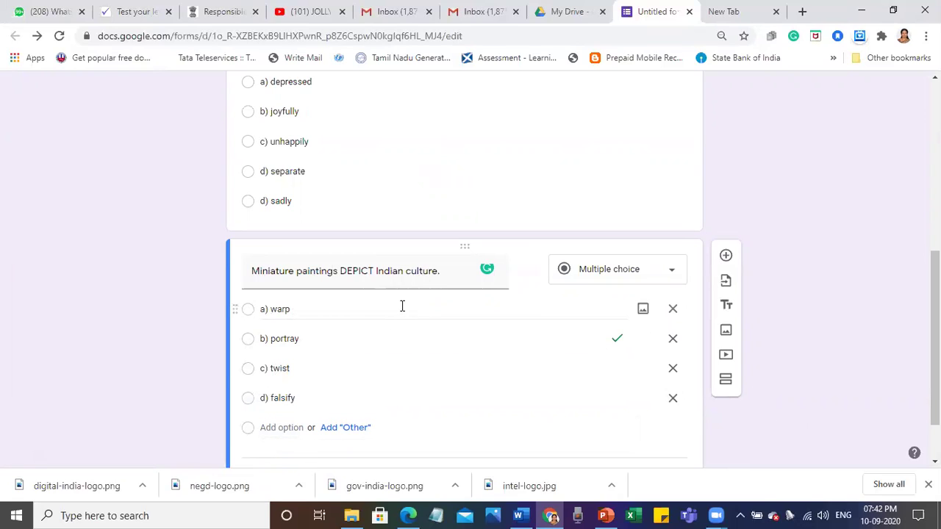
Look up "depict meaning" on Google in the spare browser tab and read the dictionary entry's definitions and similar words.
left_click(744, 17)
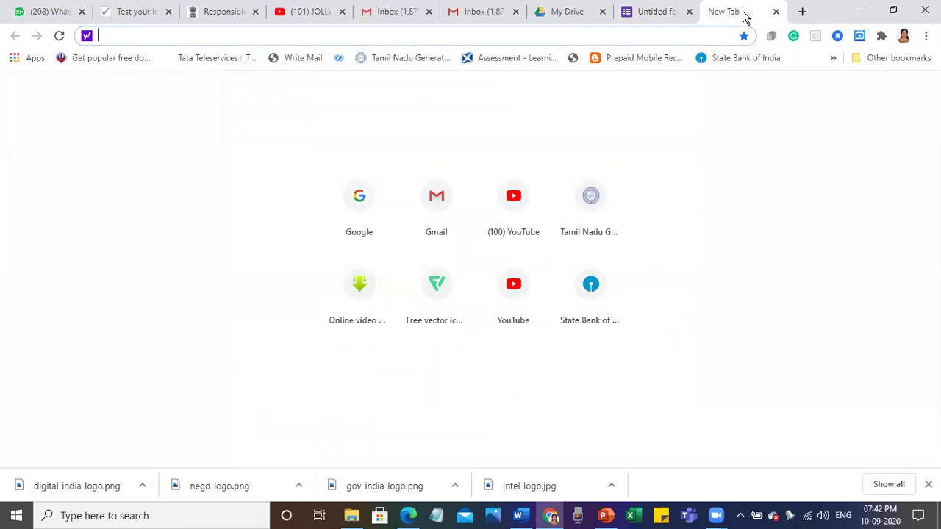
left_click(373, 198)
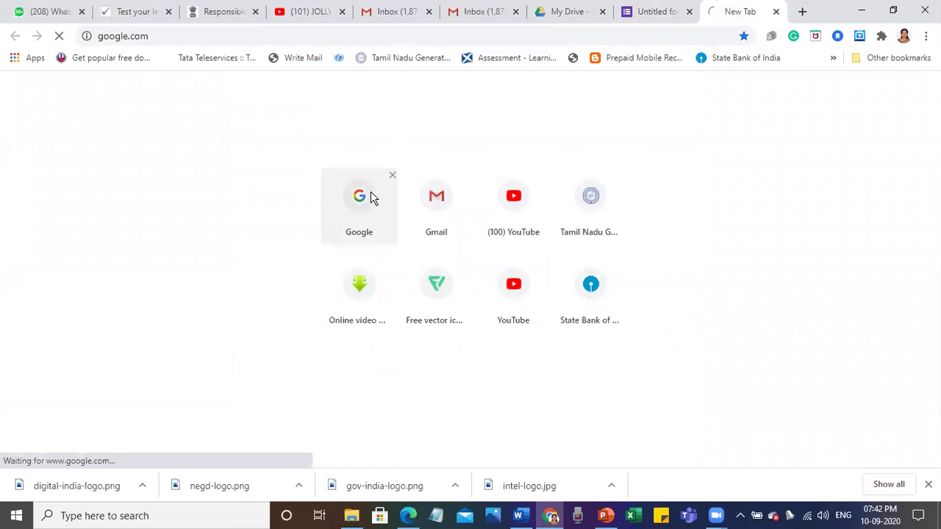
type("d")
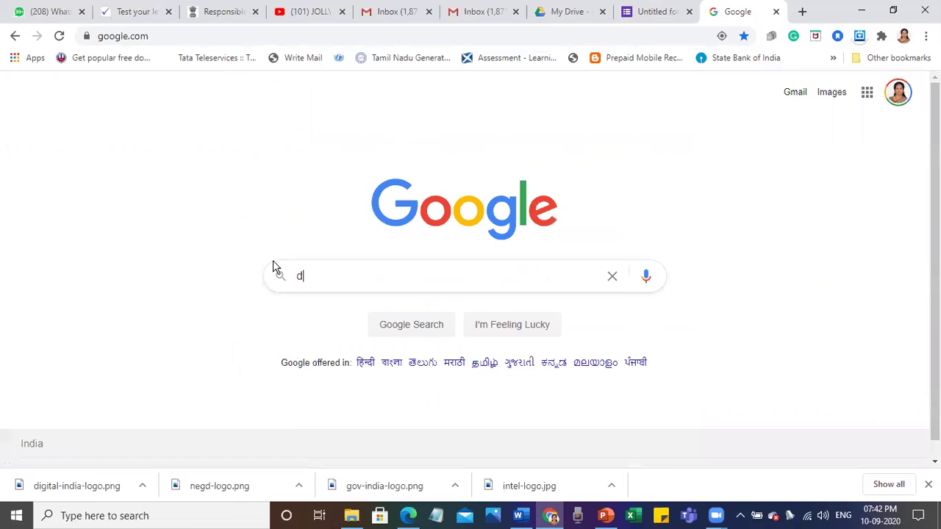
type("epict")
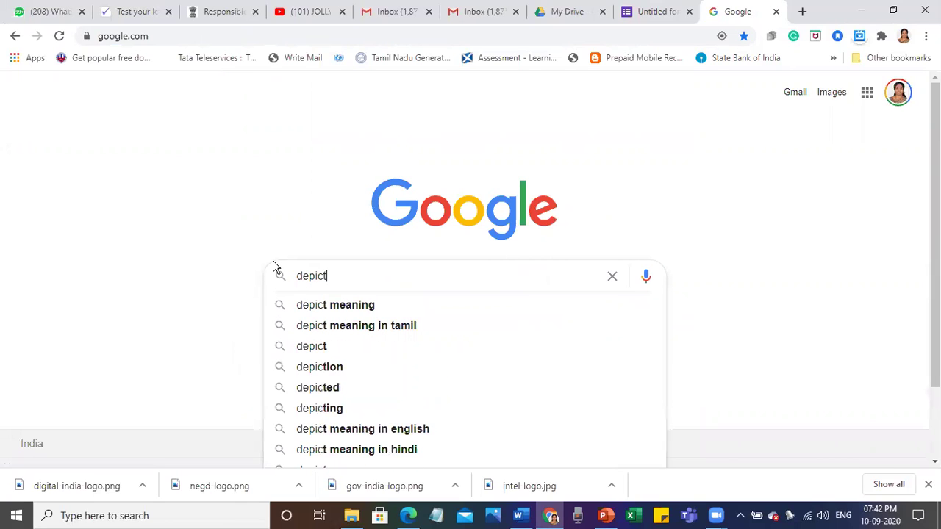
left_click(319, 306)
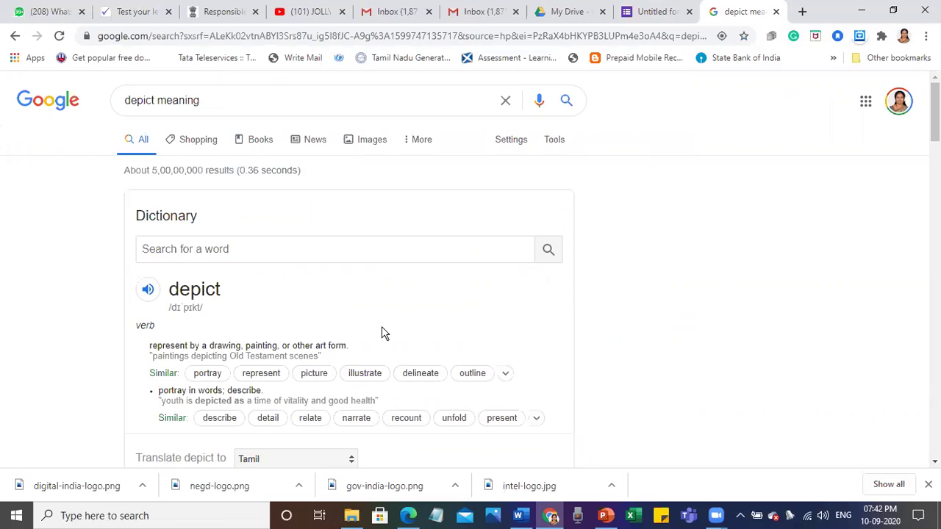
scroll(381, 332, "down", 1)
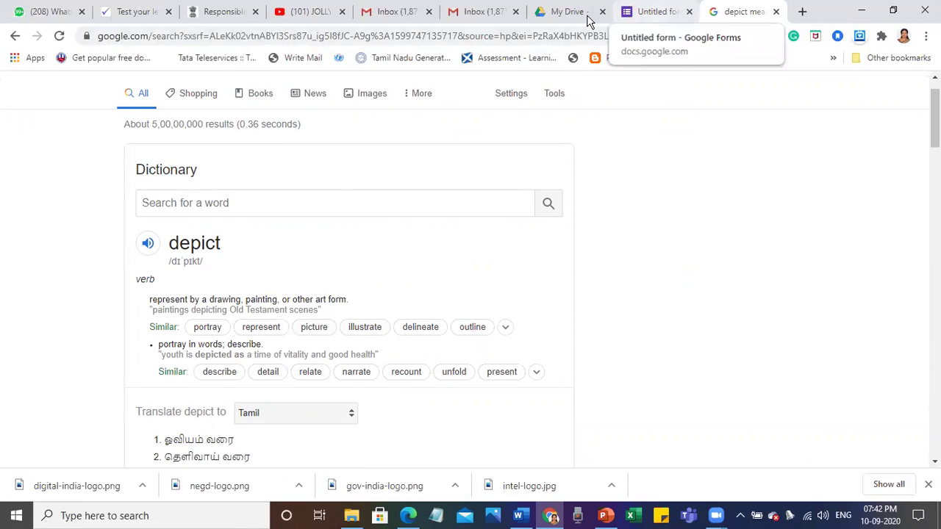
Switch to the textbook PDF in Edge, check the synonym and antonym exercises, and return to Chrome.
mouse_move(408, 515)
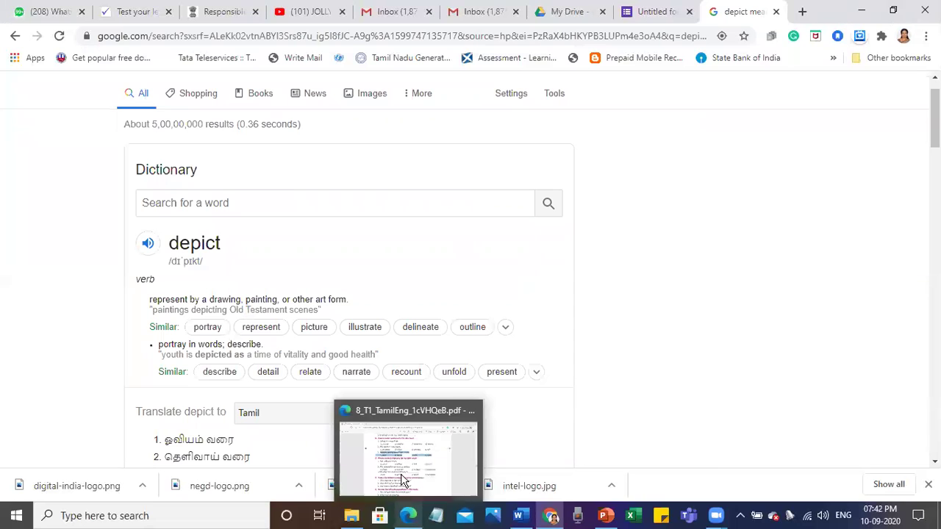
left_click(403, 459)
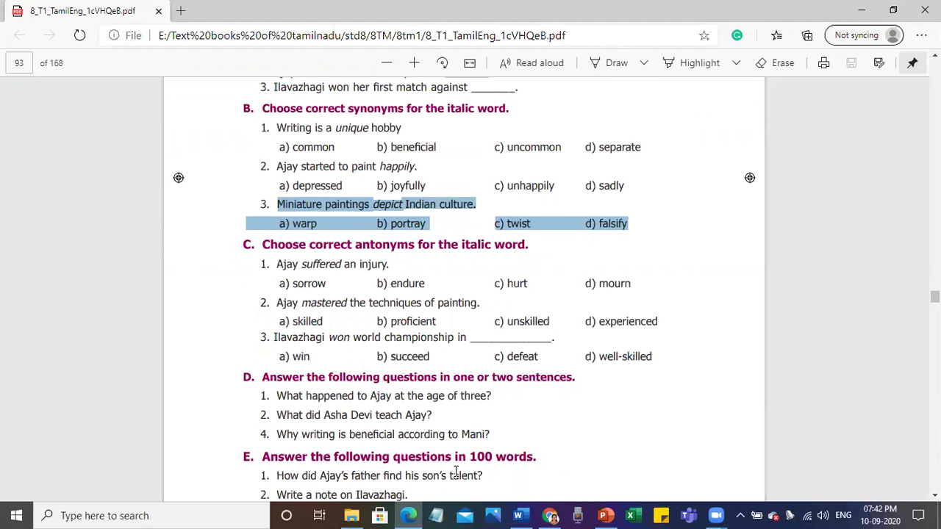
mouse_move(549, 517)
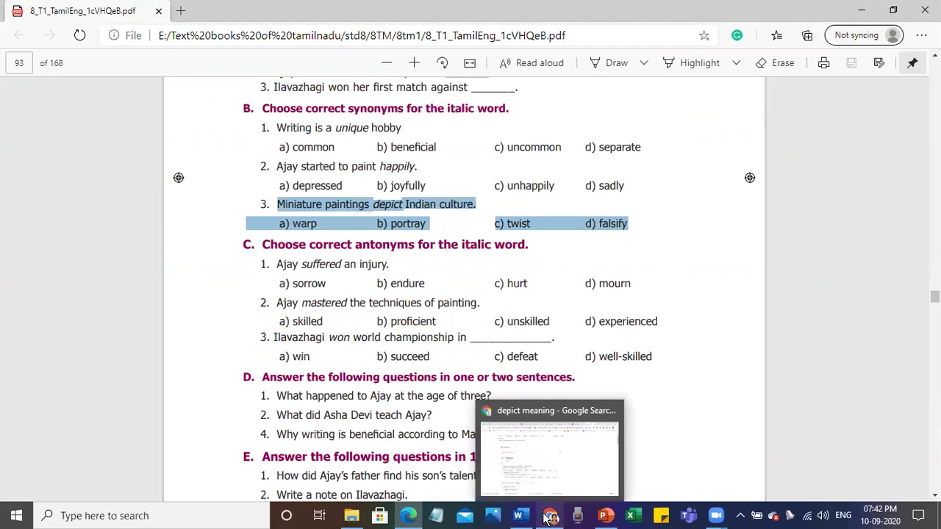
left_click(556, 456)
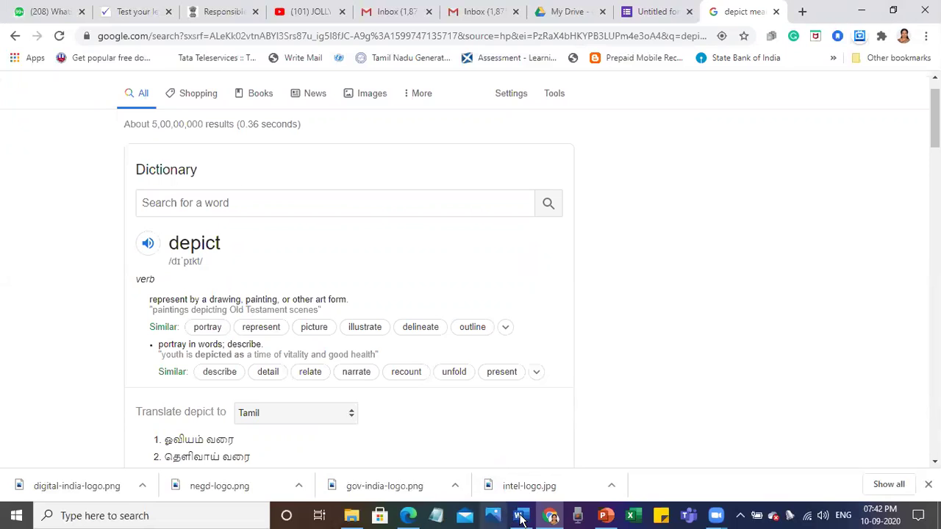
Return to the form and add the number "3." in front of the "Miniature paintings DEPICT Indian culture." question.
left_click(652, 13)
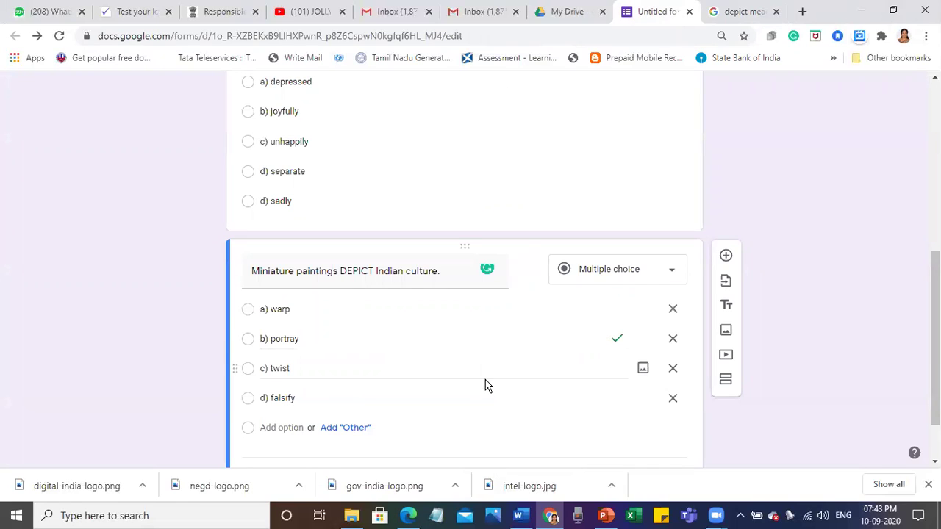
scroll(475, 385, "down", 1)
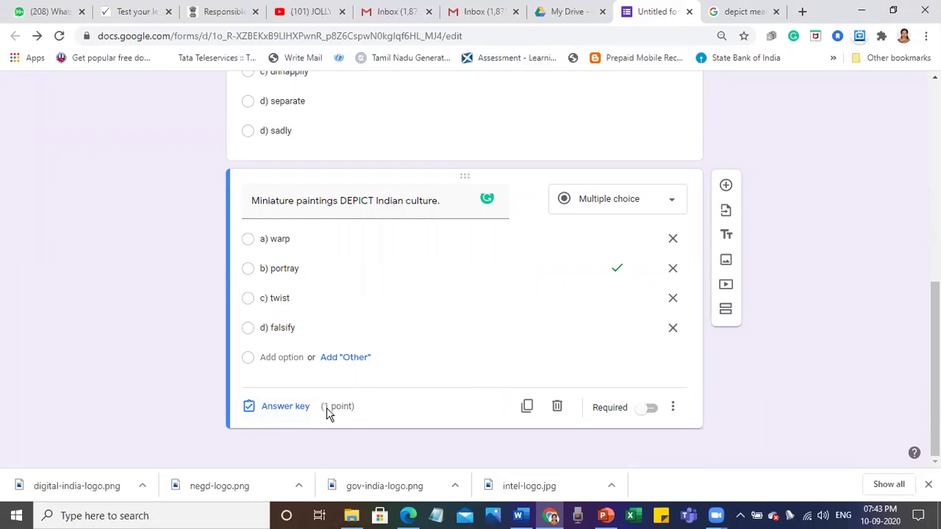
triple_click(253, 200)
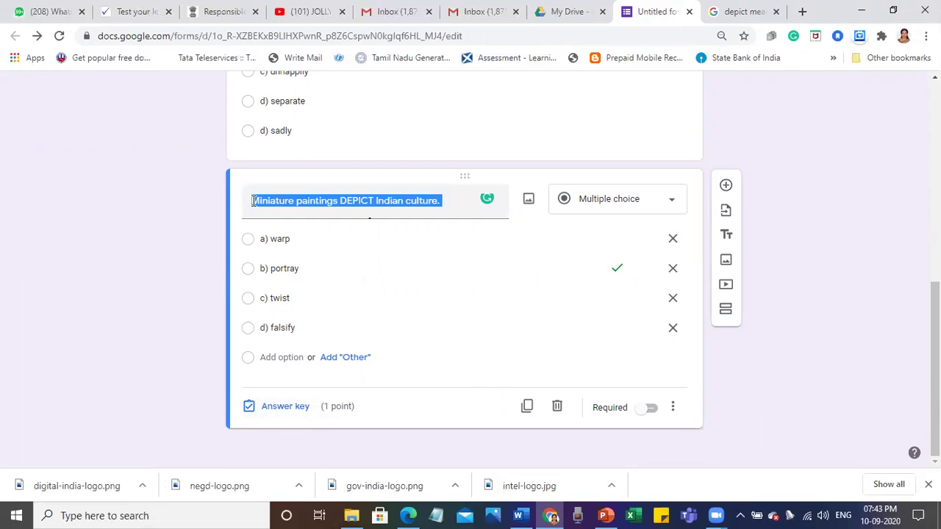
left_click(253, 201)
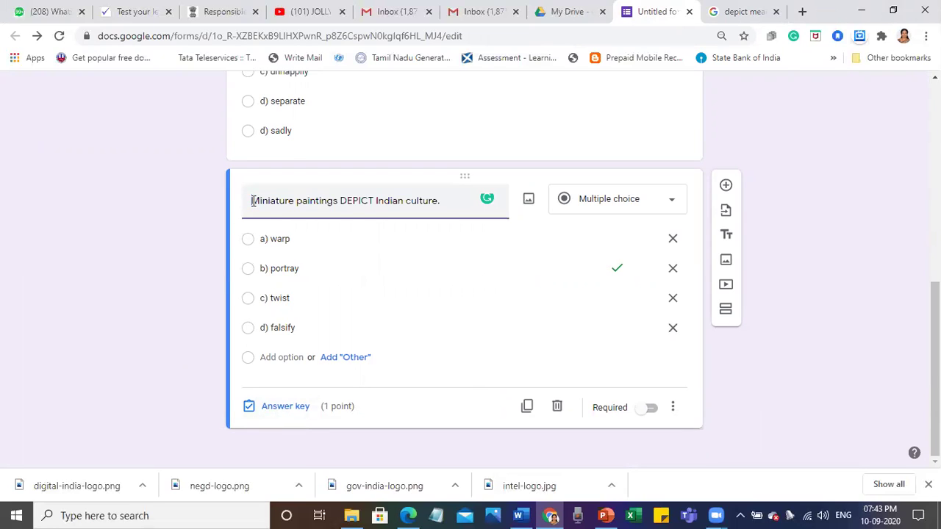
type("1.")
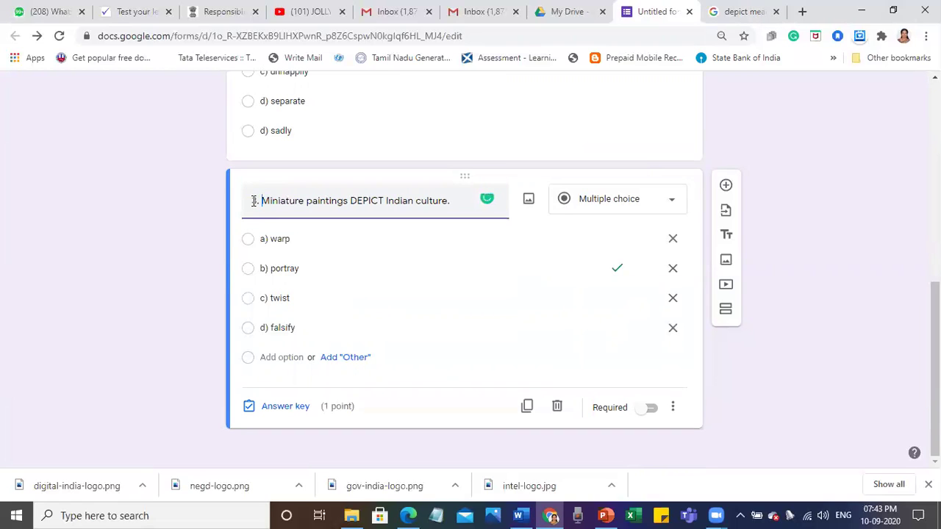
left_click(527, 409)
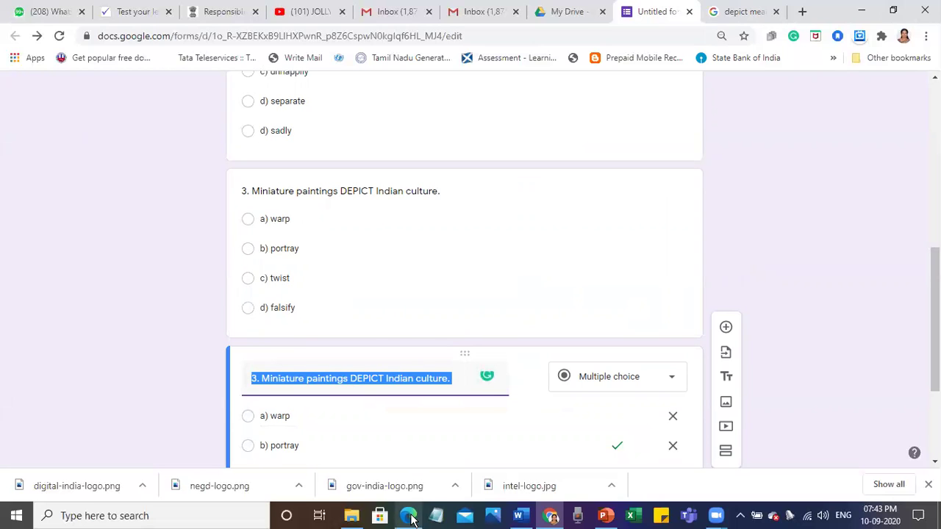
mouse_move(412, 519)
left_click(414, 463)
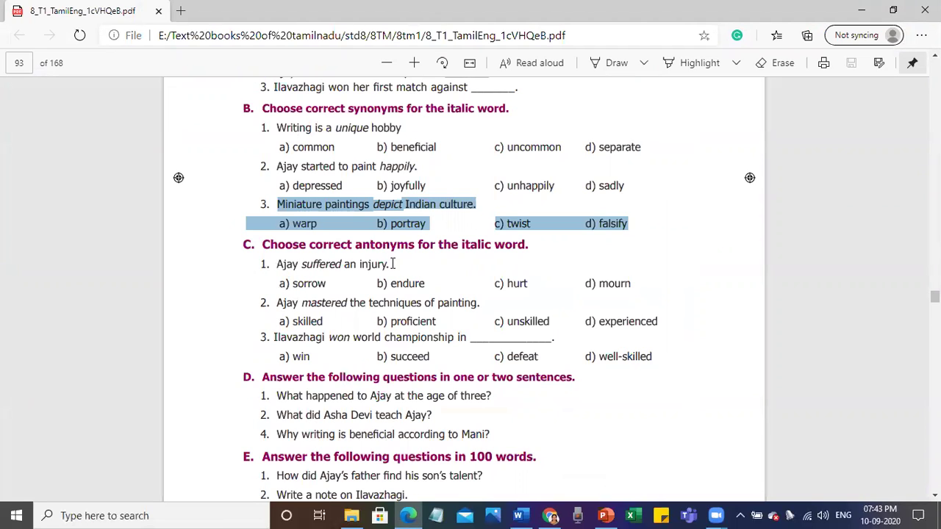
left_click(719, 239)
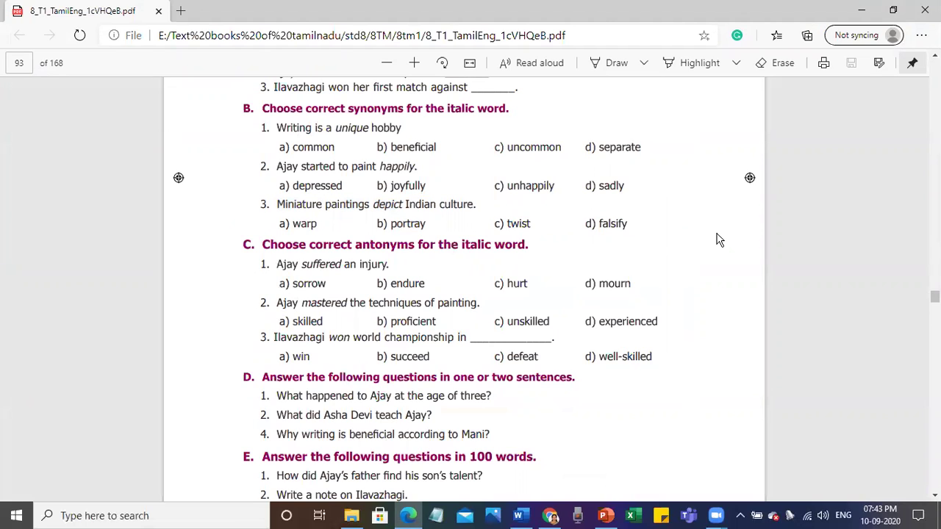
left_click(553, 519)
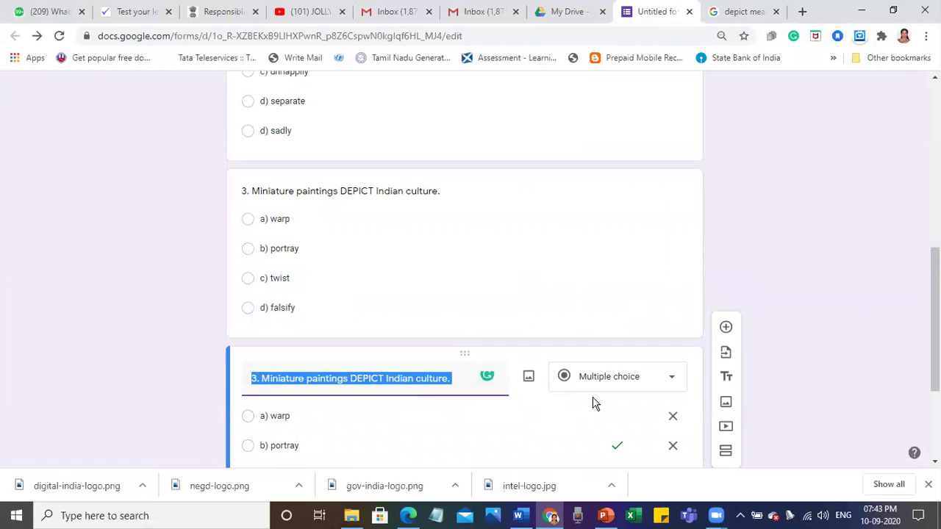
scroll(595, 403, "down", 2)
left_click(557, 417)
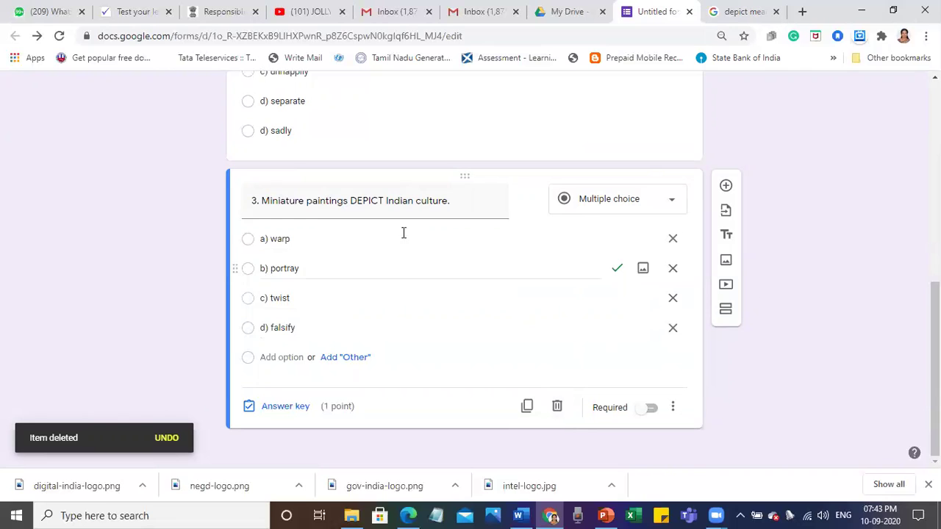
Try adding a new section after question 3, and undo the addition.
scroll(400, 236, "up", 6)
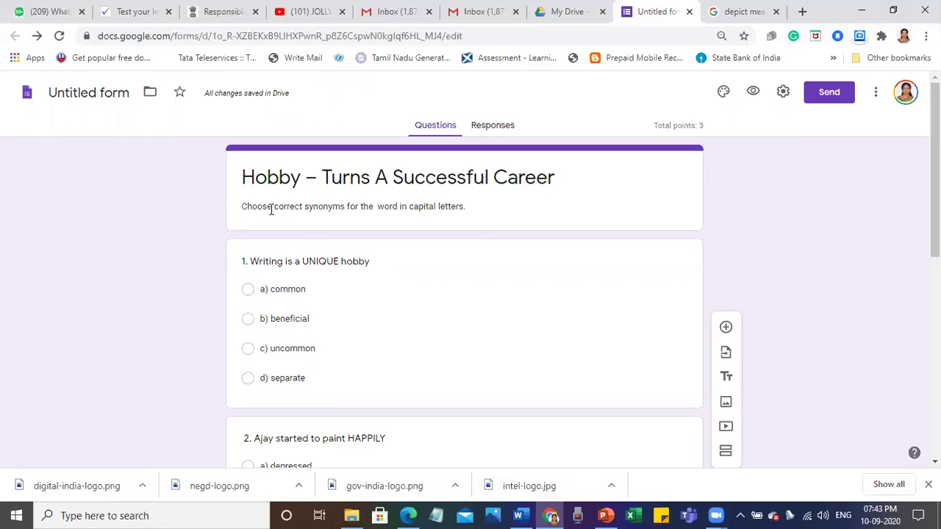
triple_click(243, 203)
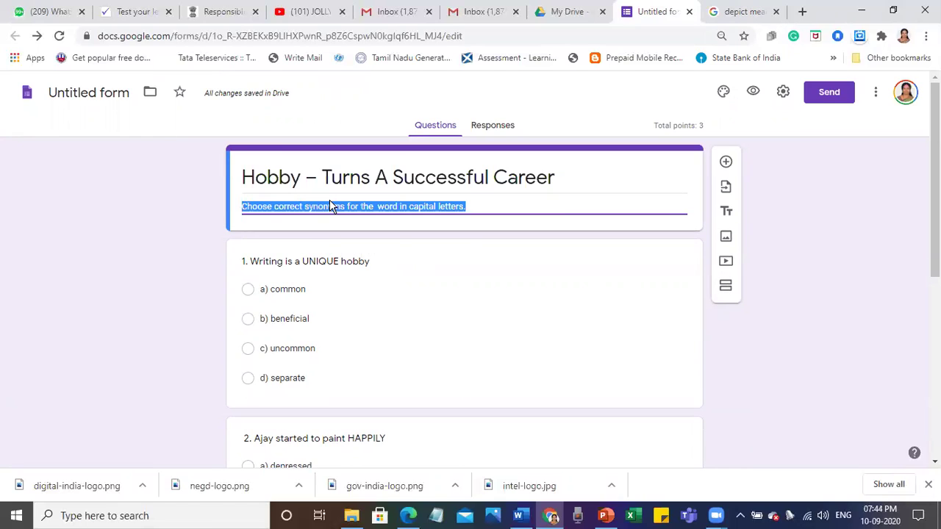
scroll(475, 309, "down", 5)
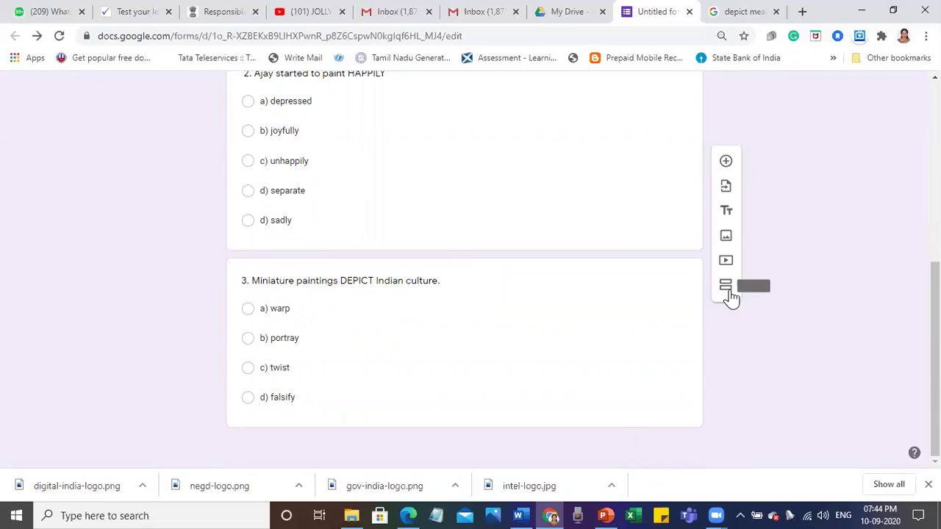
scroll(730, 295, "up", 3)
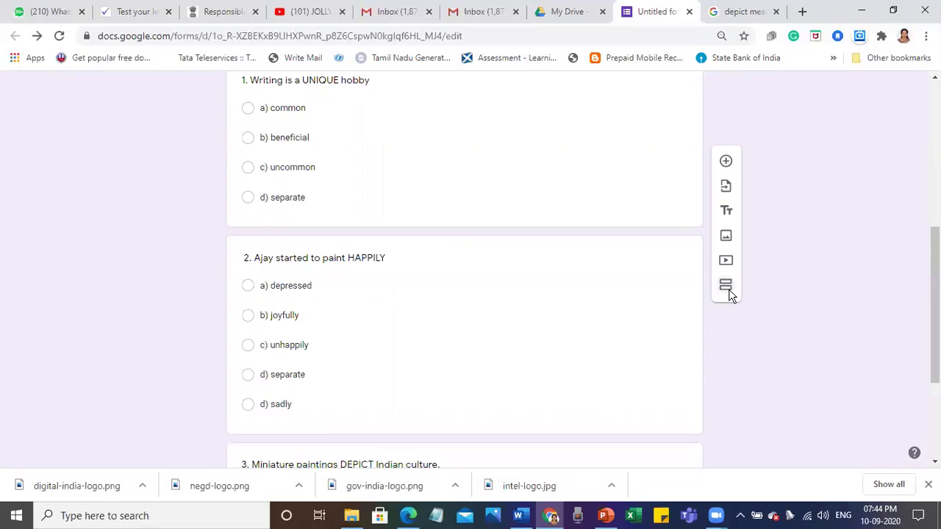
scroll(556, 365, "down", 3)
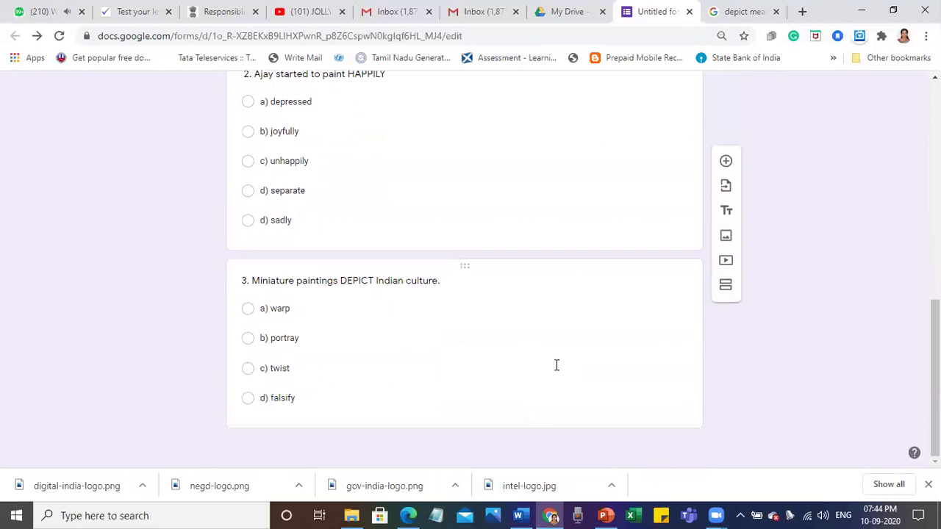
left_click(556, 365)
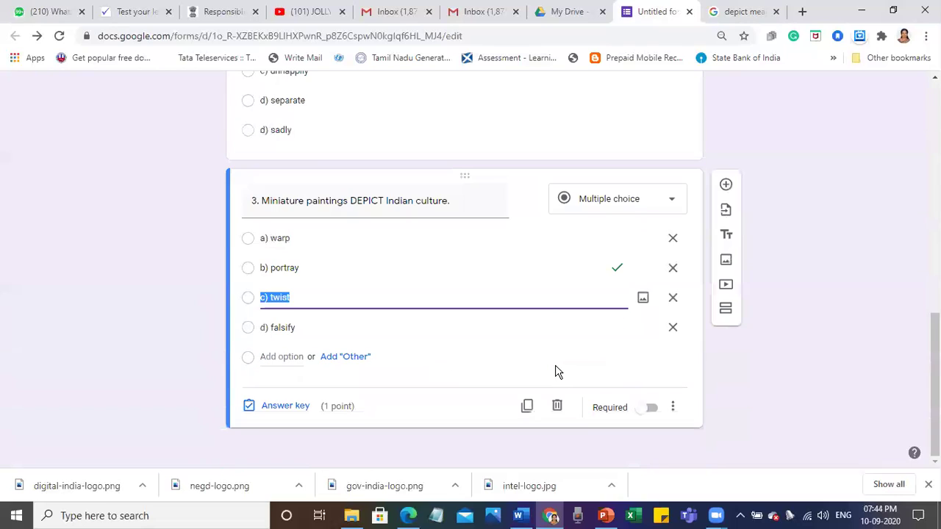
left_click(727, 311)
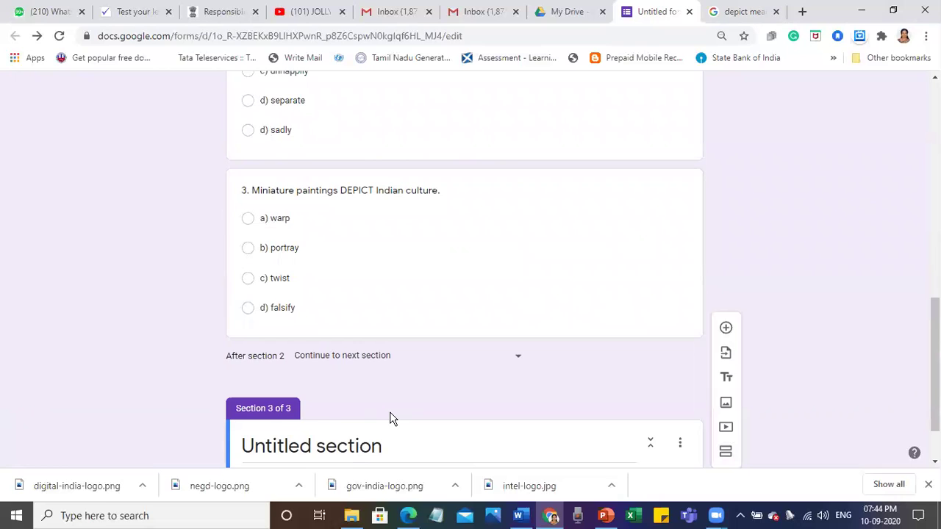
scroll(389, 418, "up", 7)
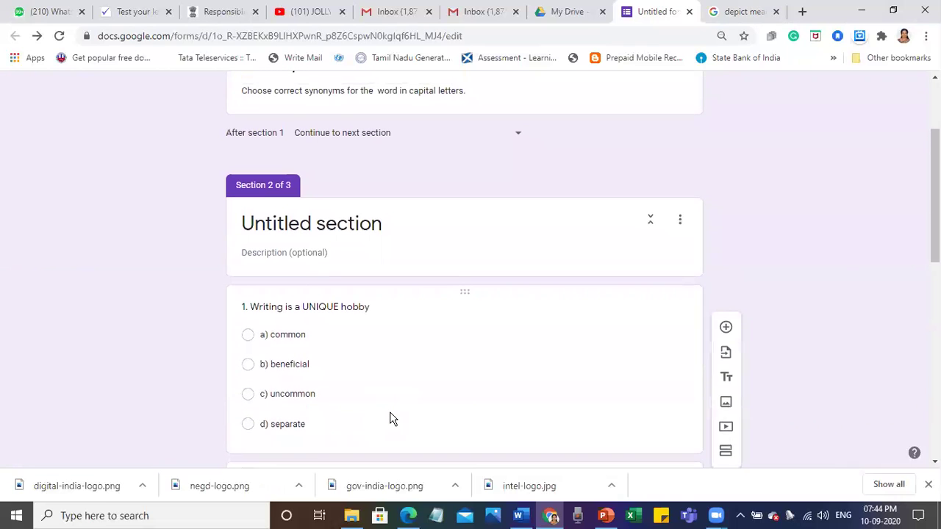
scroll(389, 418, "up", 2)
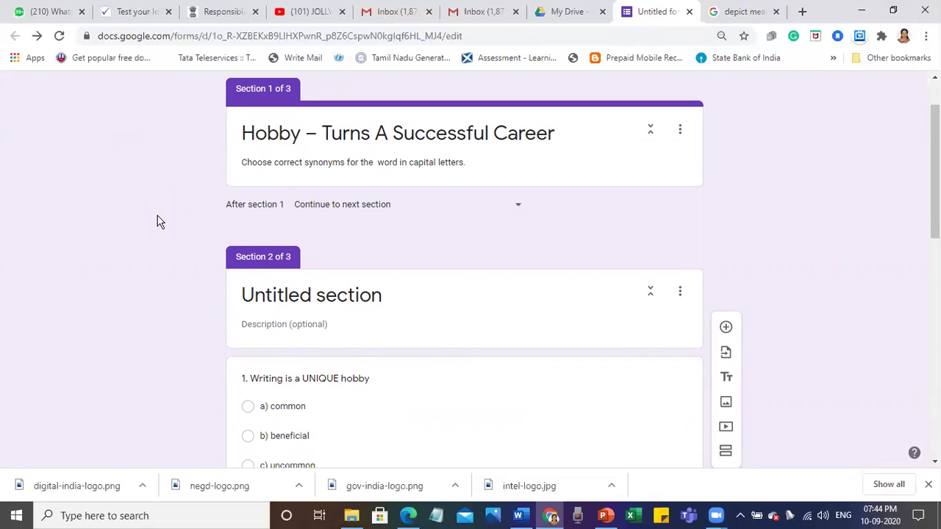
key("ctrl+z")
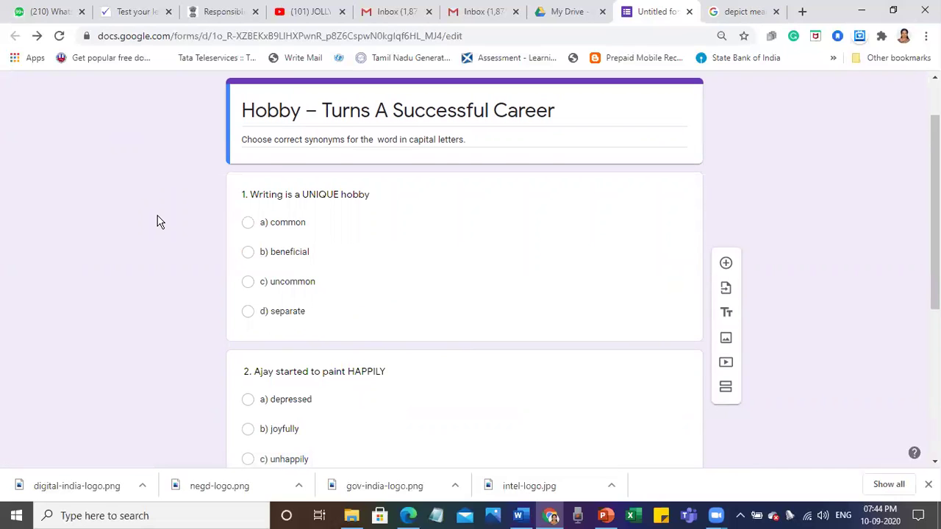
Add a new section after the question "3. Miniature paintings DEPICT Indian culture.".
scroll(157, 220, "up", 1)
scroll(157, 220, "down", 5)
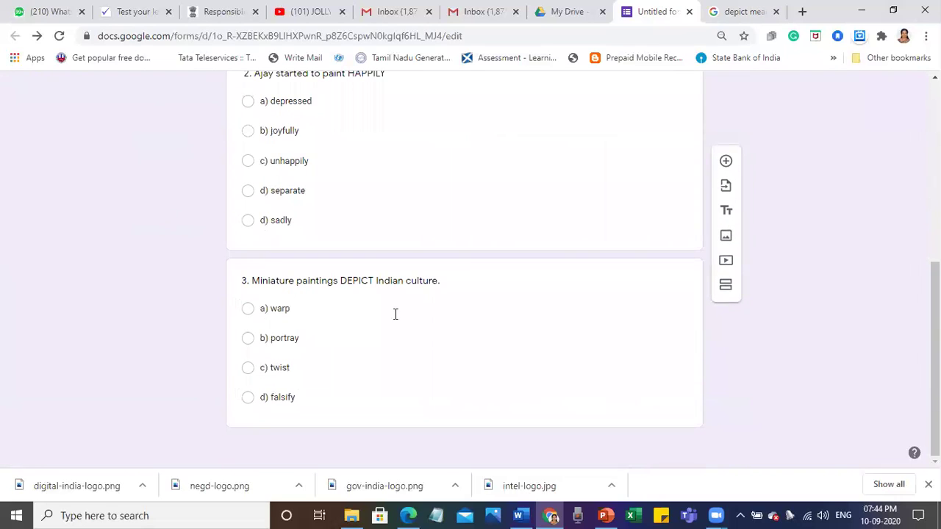
left_click(458, 339)
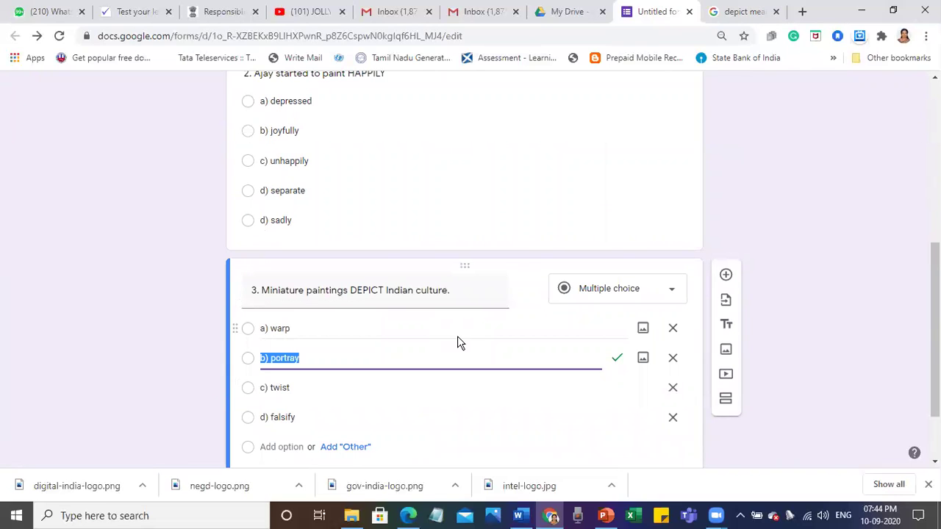
left_click(725, 402)
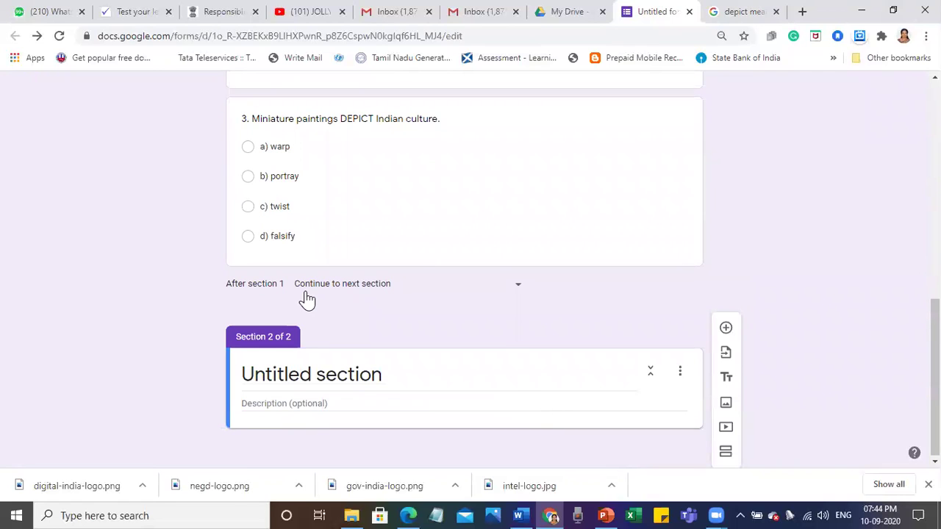
Title the new section with the copied instruction "Choose correct synonyms for the word in capital letters.".
left_click(284, 403)
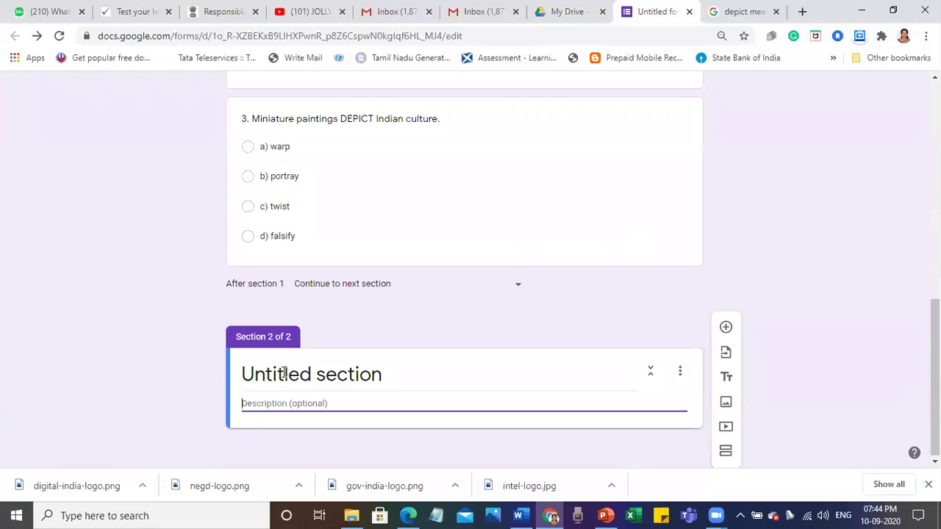
left_click(284, 372)
type("Choose correct synonyms for the  word in capital letters.")
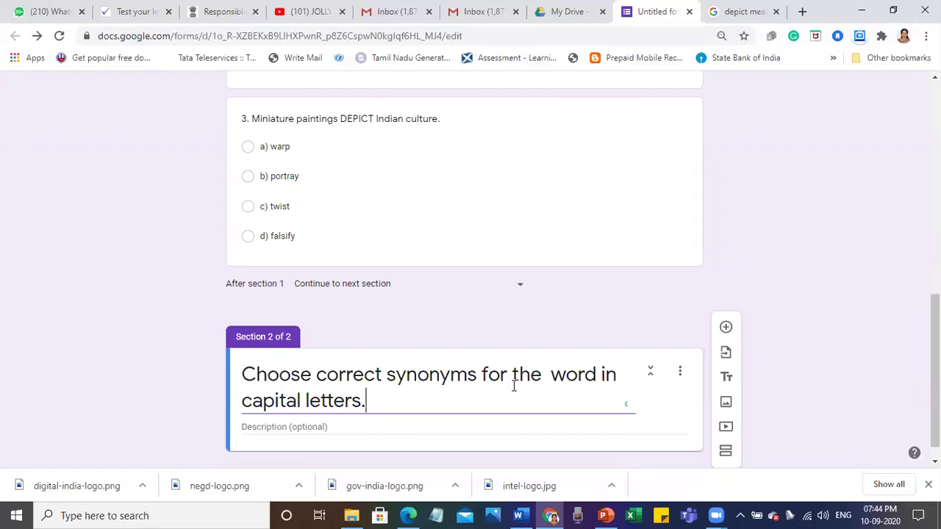
Replace "synonyms" with "Antonyms" in the section title and accept the Grammarly fix removing the extra space in "the word".
left_click(475, 375)
key("BackSpace")
key("BackSpace")
key("BackSpace")
key("BackSpace")
key("BackSpace")
key("BackSpace")
key("BackSpace")
key("BackSpace")
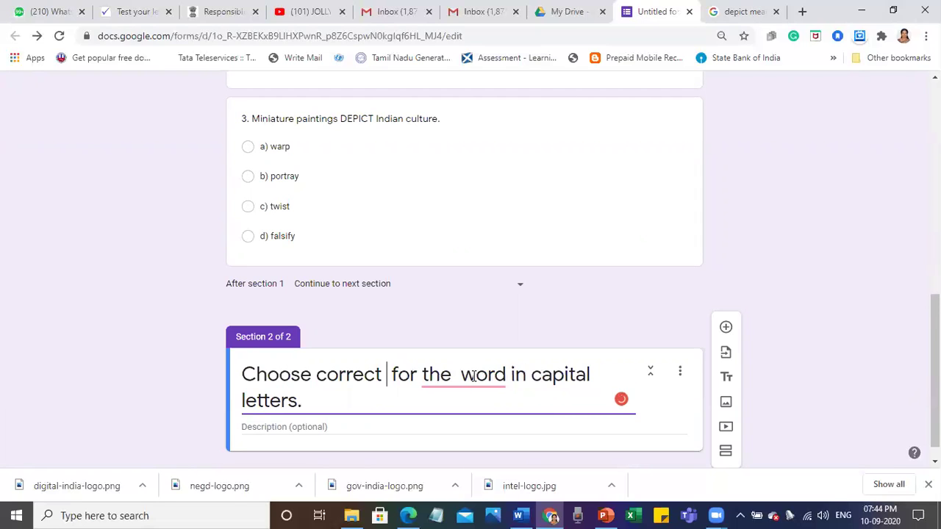
type("Antonyms")
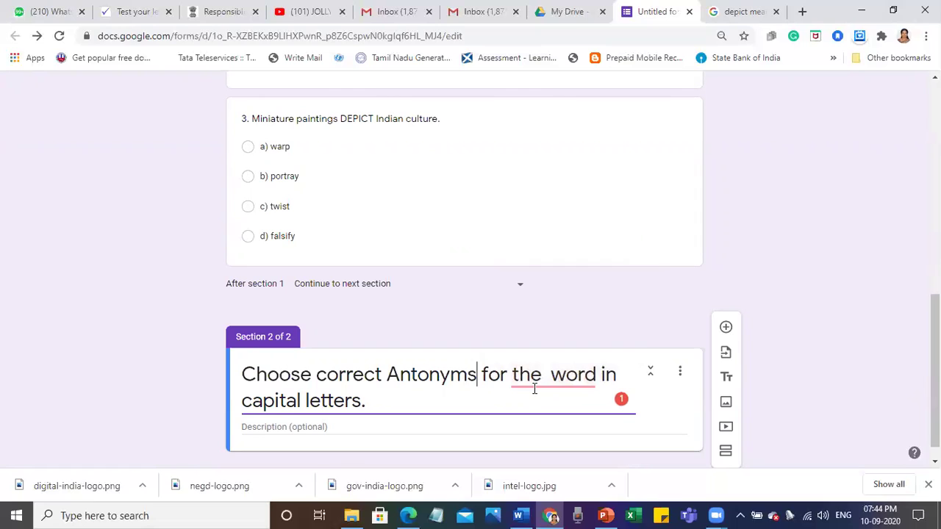
mouse_move(534, 386)
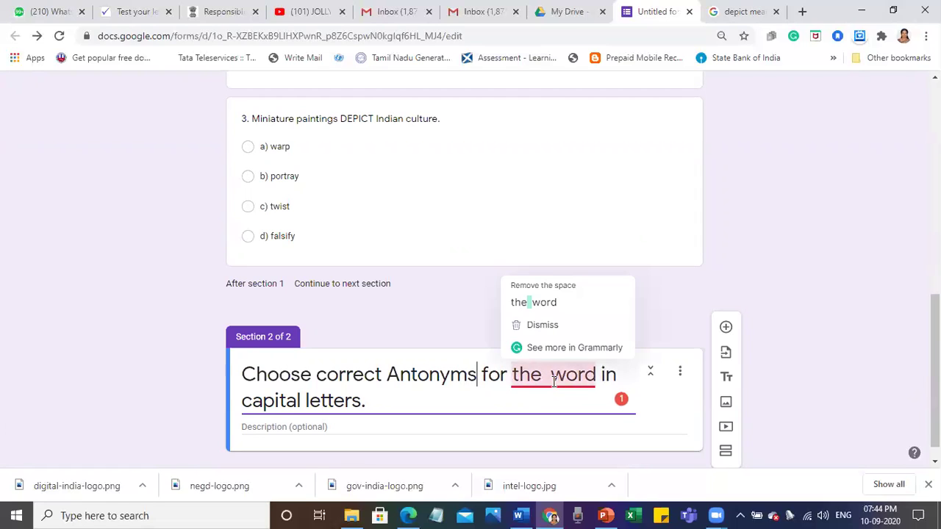
left_click(548, 305)
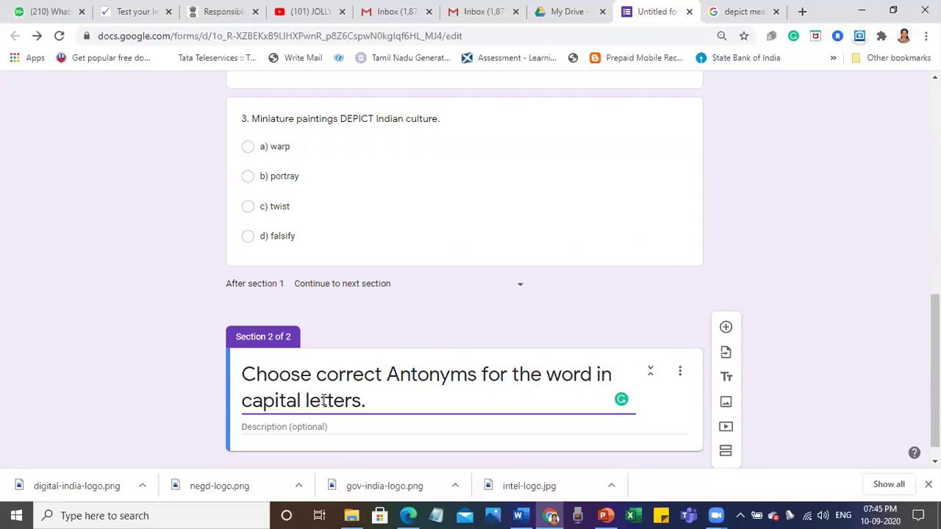
scroll(410, 397, "down", 1)
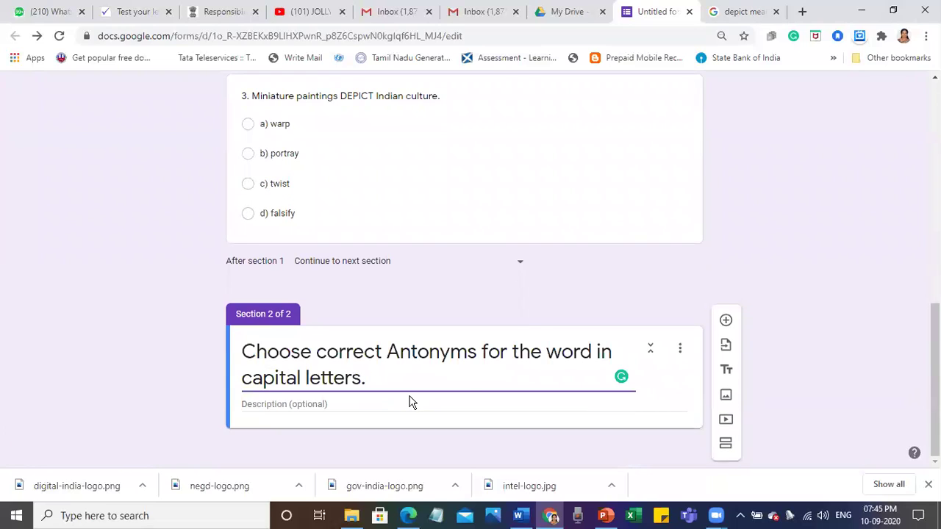
left_click(726, 321)
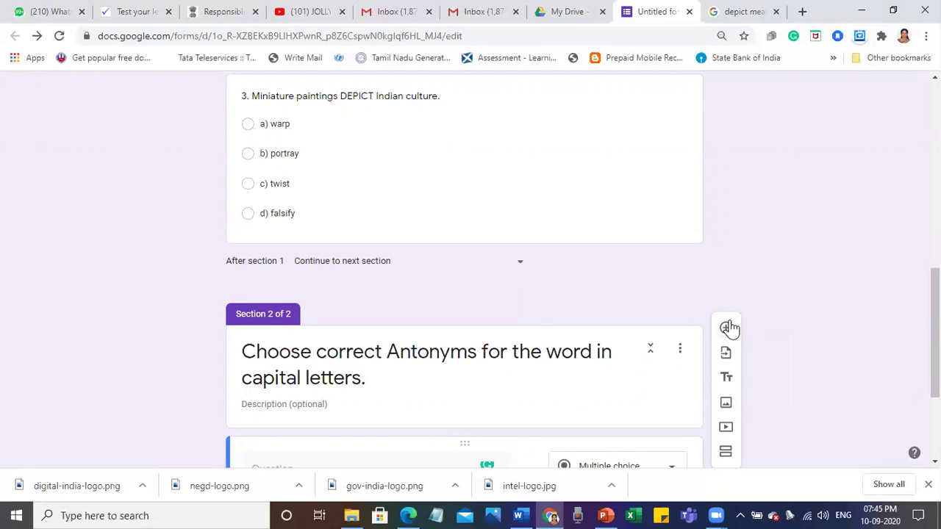
key("ctrl+z")
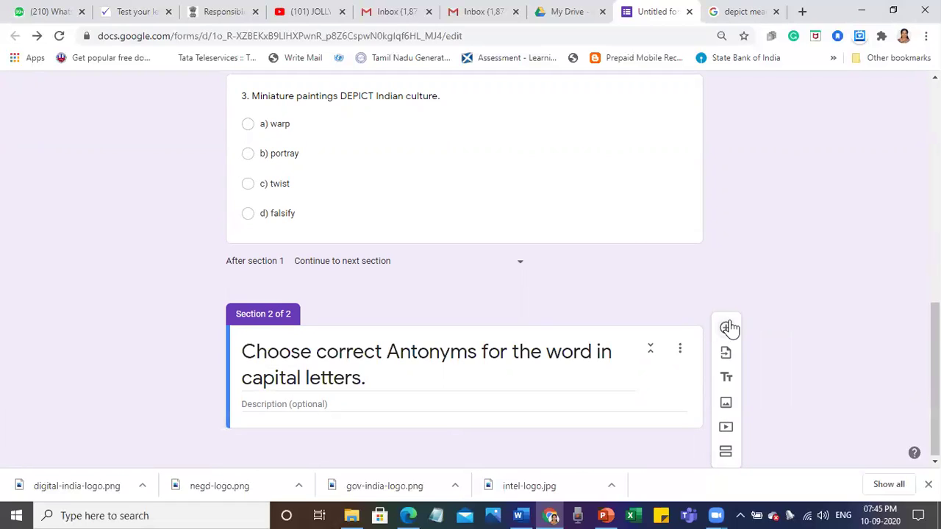
Duplicate question 3 and move the copy into section 2, below the antonyms heading.
left_click(485, 211)
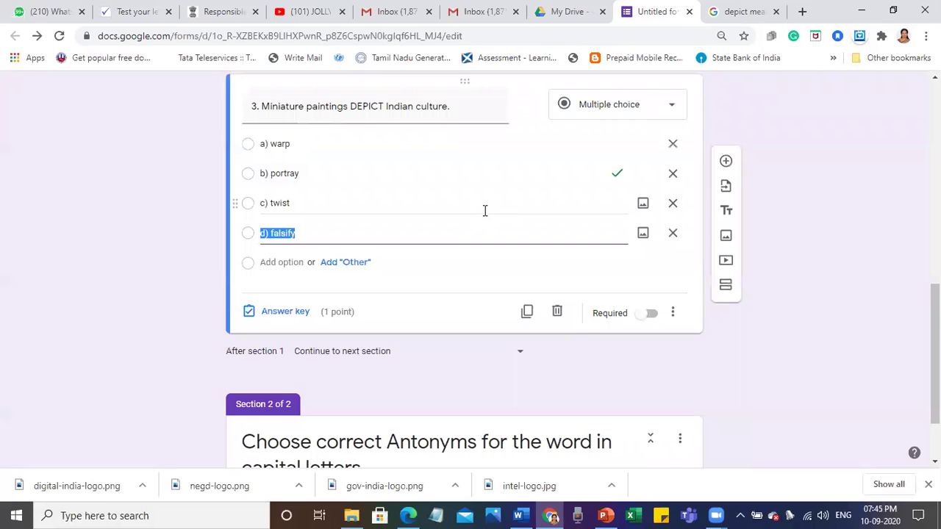
left_click(528, 310)
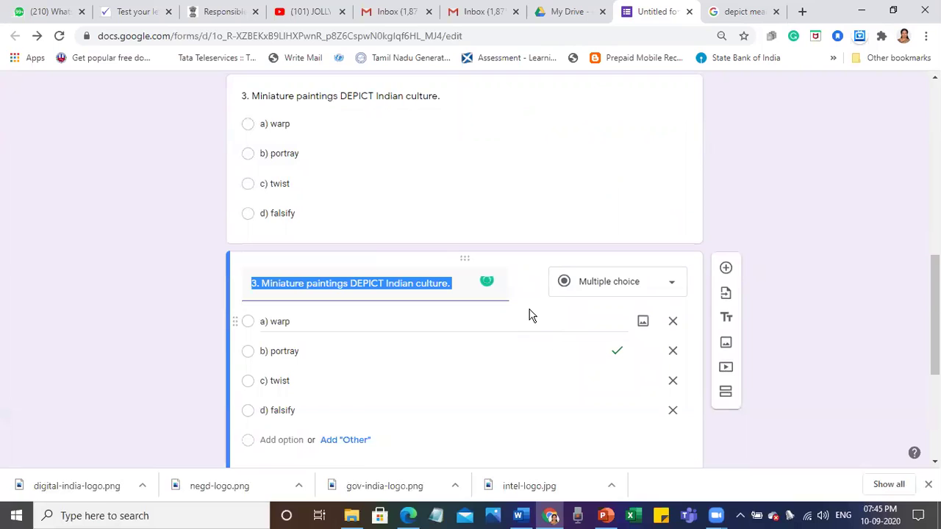
scroll(480, 338, "down", 3)
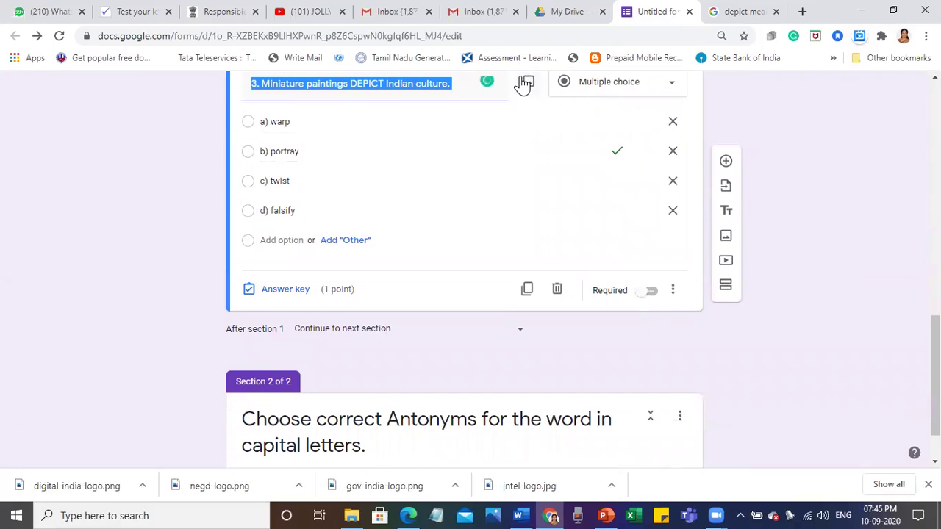
scroll(522, 82, "up", 1)
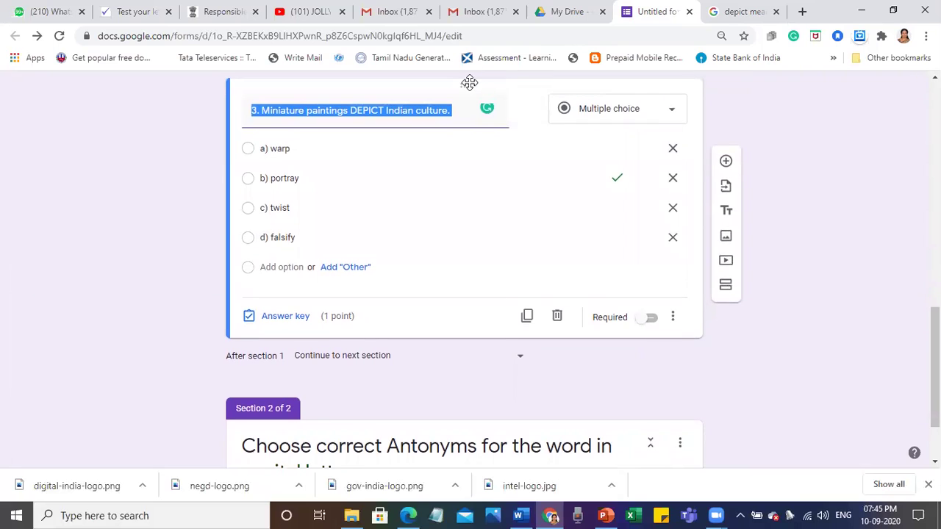
left_click_drag(462, 84, 443, 473)
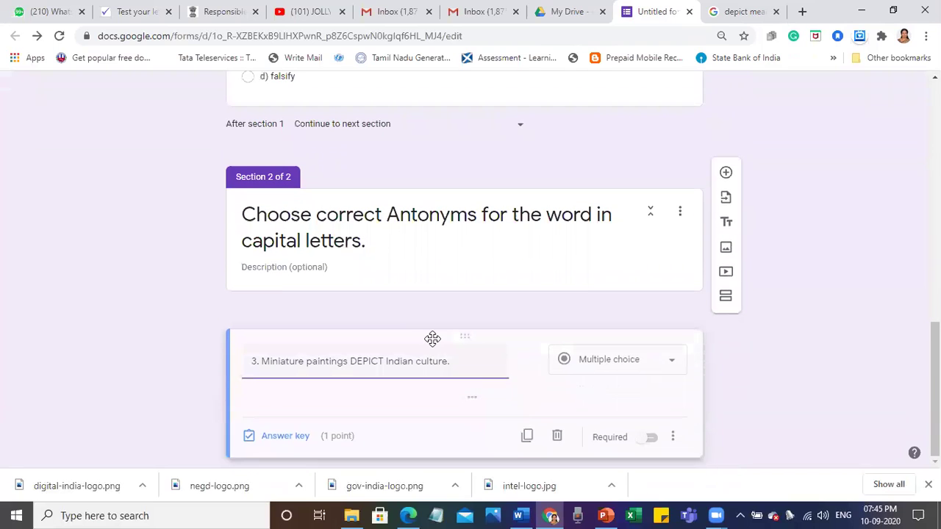
left_click(464, 318)
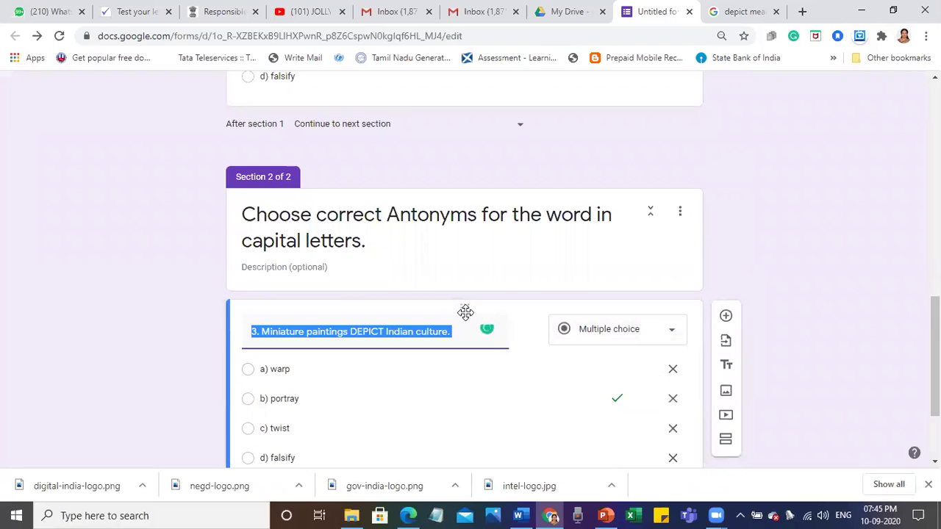
left_click_drag(465, 312, 490, 158)
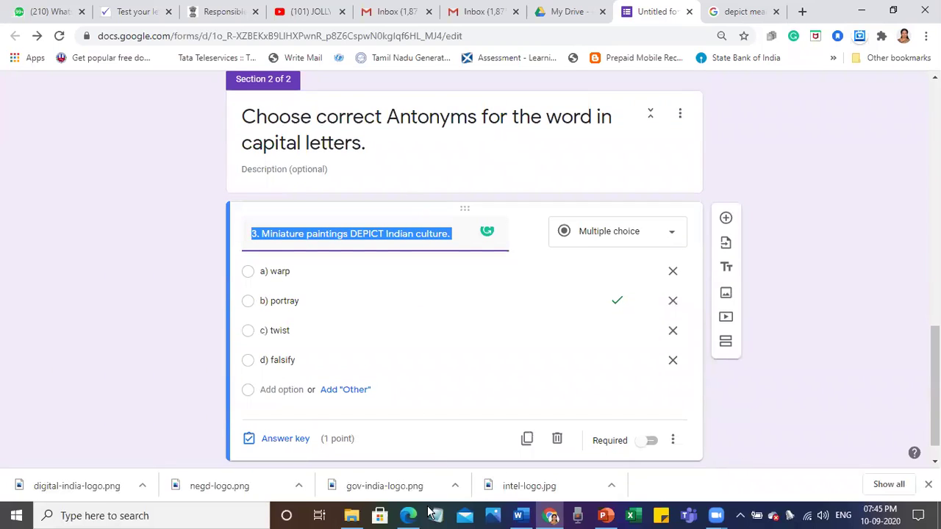
Switch to the textbook PDF in Edge and copy the first antonym question, "suffered an injury", together with its four options.
mouse_move(408, 514)
left_click(411, 465)
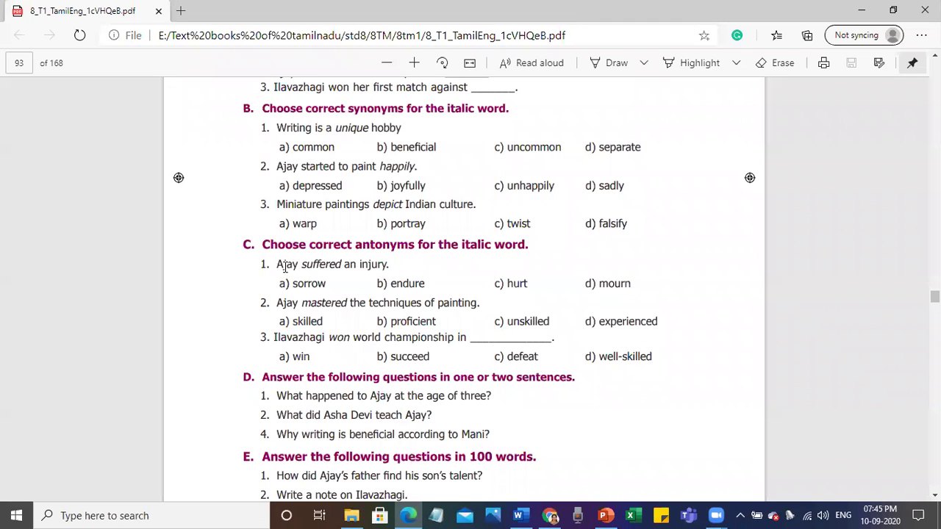
left_click_drag(277, 264, 424, 264)
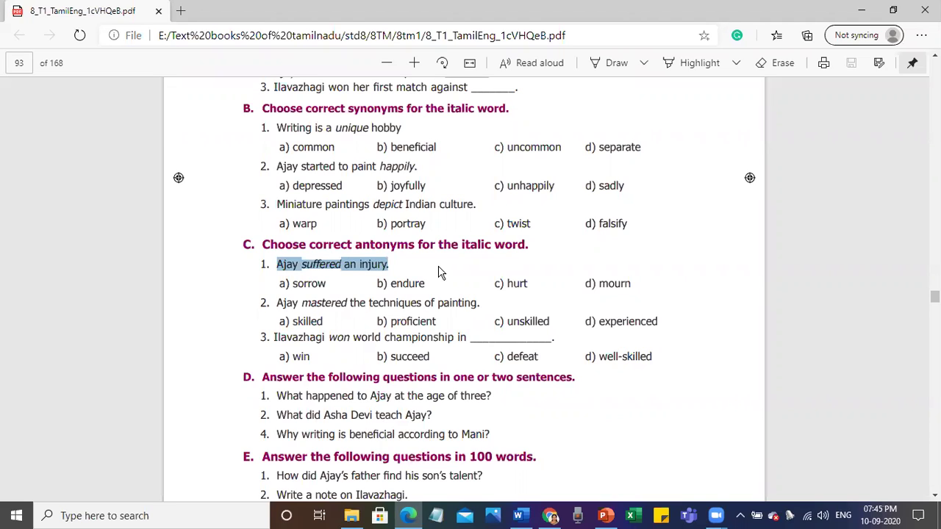
left_click_drag(277, 264, 638, 289)
key("ctrl+c")
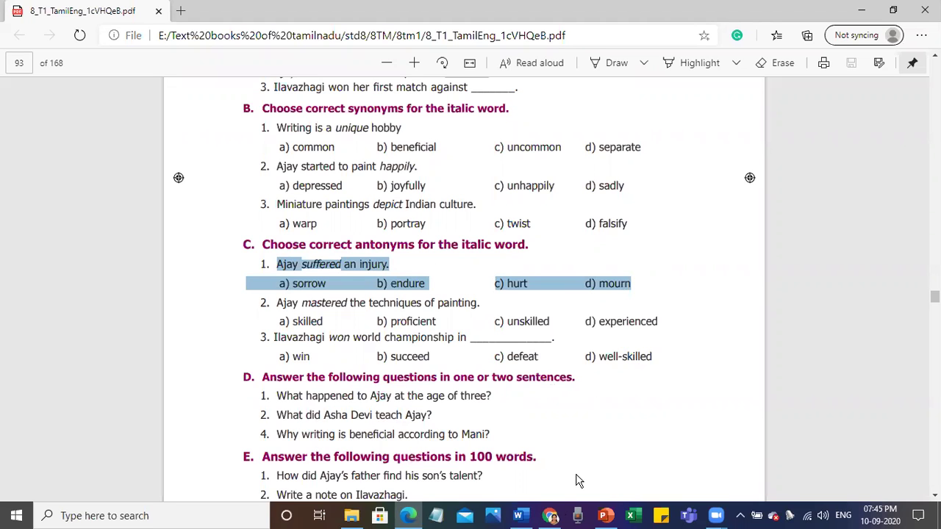
Return to the form in Chrome, replace the duplicated question's text with the copied question, and cut the options out of it.
mouse_move(550, 515)
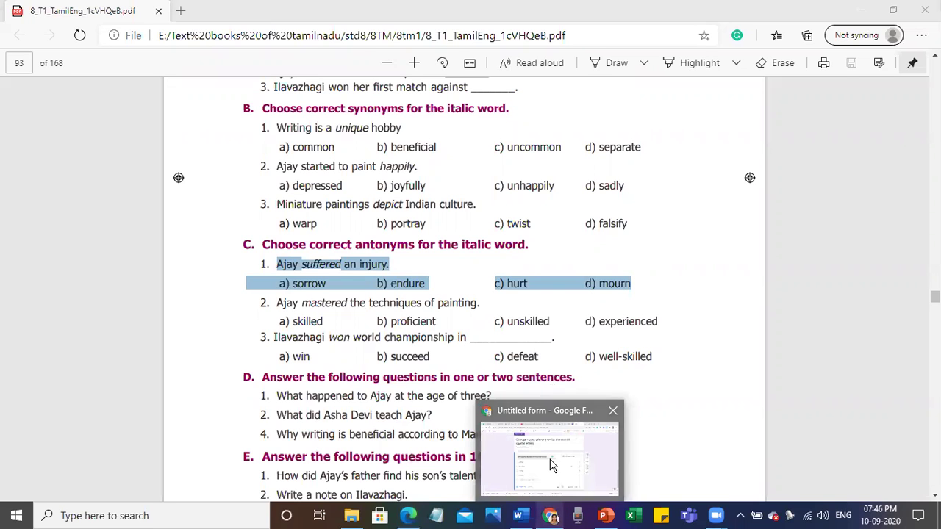
left_click(553, 466)
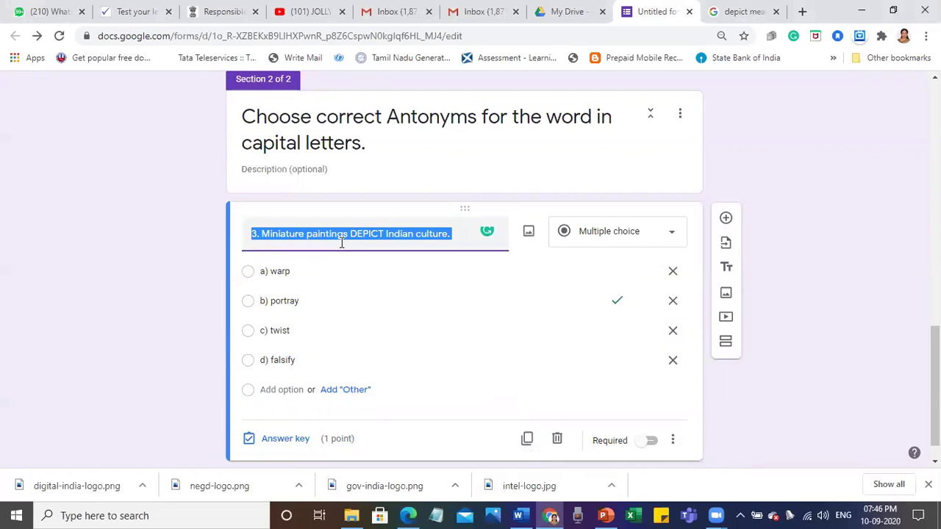
key("ctrl+v")
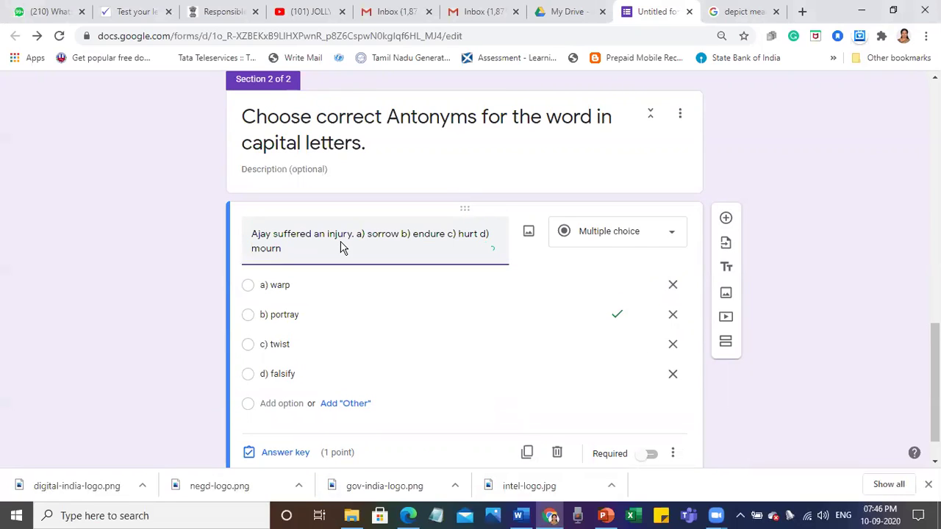
left_click_drag(363, 233, 486, 247)
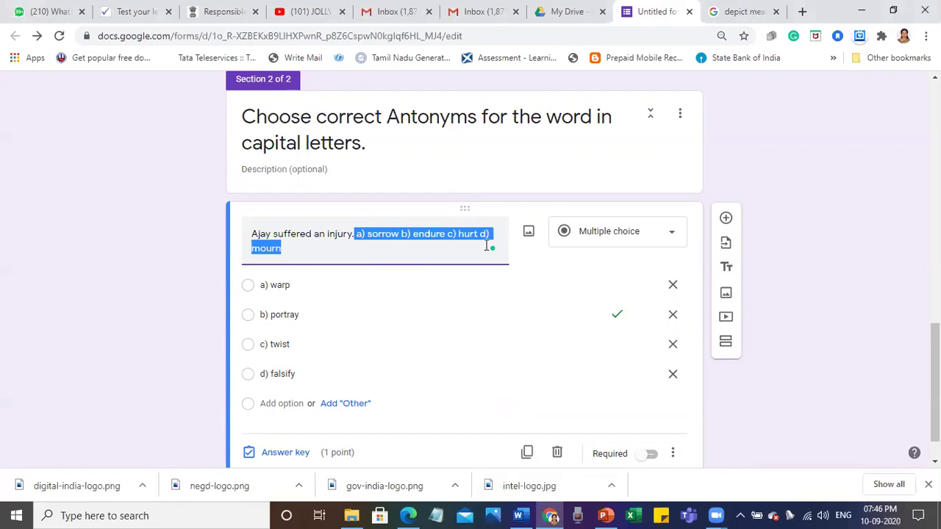
key("ctrl+x")
Replace the first two answer options with "a) sorrow" and "b) endure", cutting the remaining option text for reuse.
left_click(292, 271)
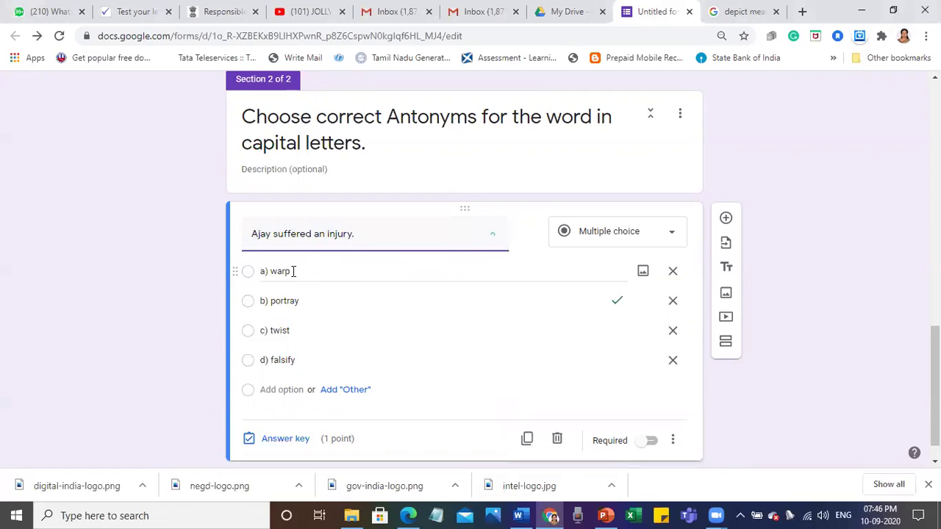
triple_click(287, 272)
key("ctrl+v")
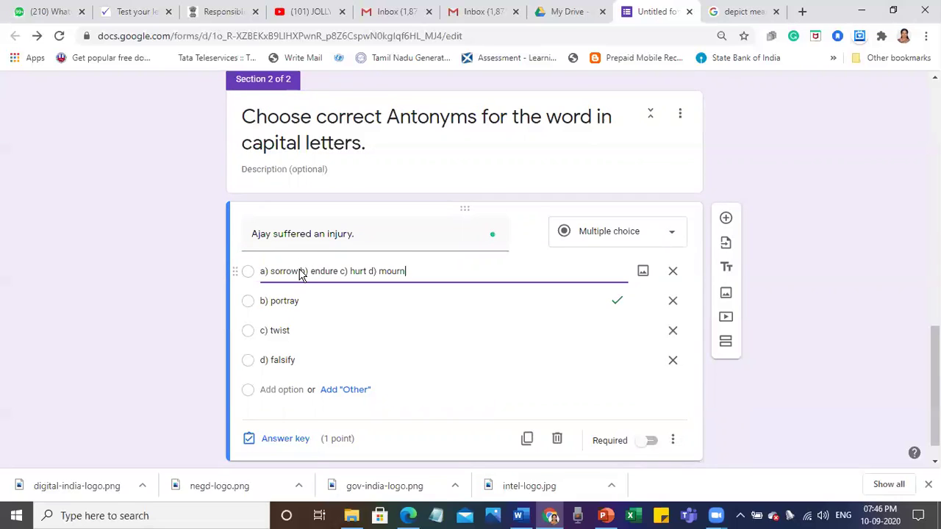
left_click_drag(299, 269, 422, 269)
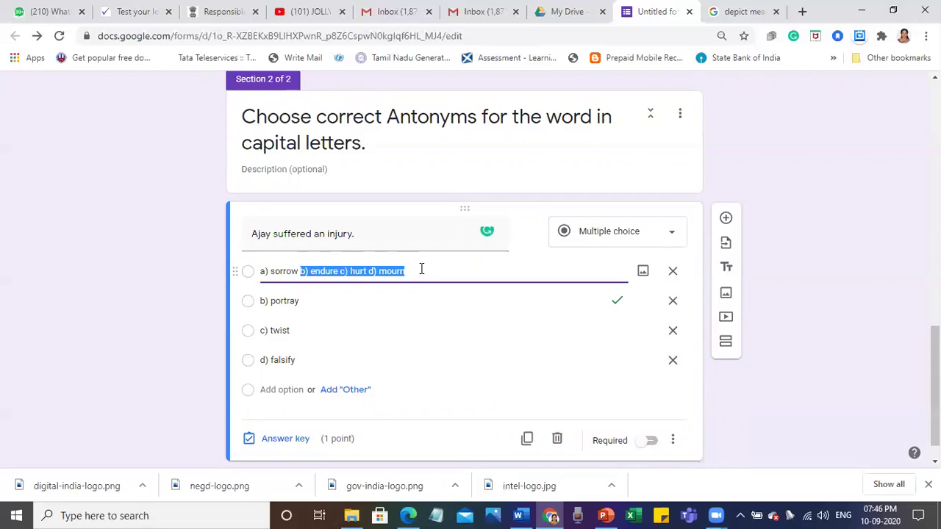
key("ctrl+x")
left_click(294, 300)
triple_click(285, 300)
key("ctrl+v")
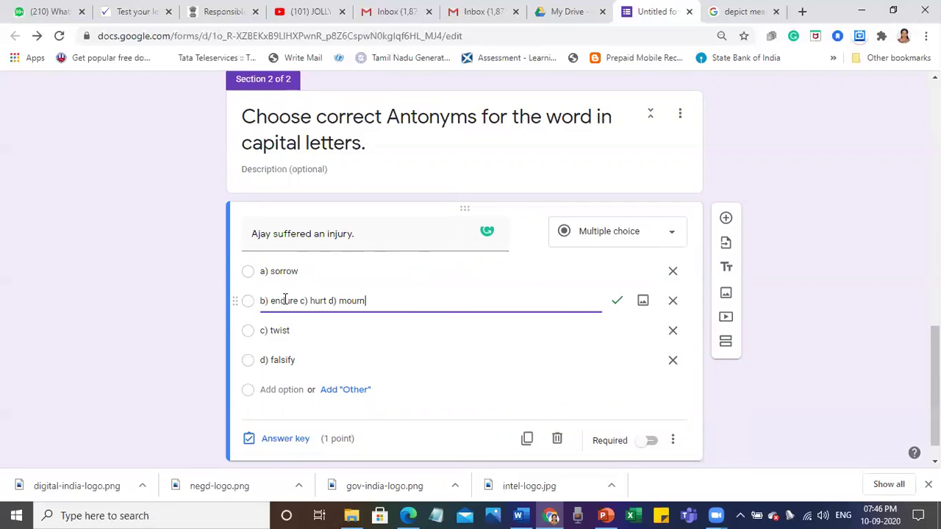
left_click_drag(298, 300, 382, 300)
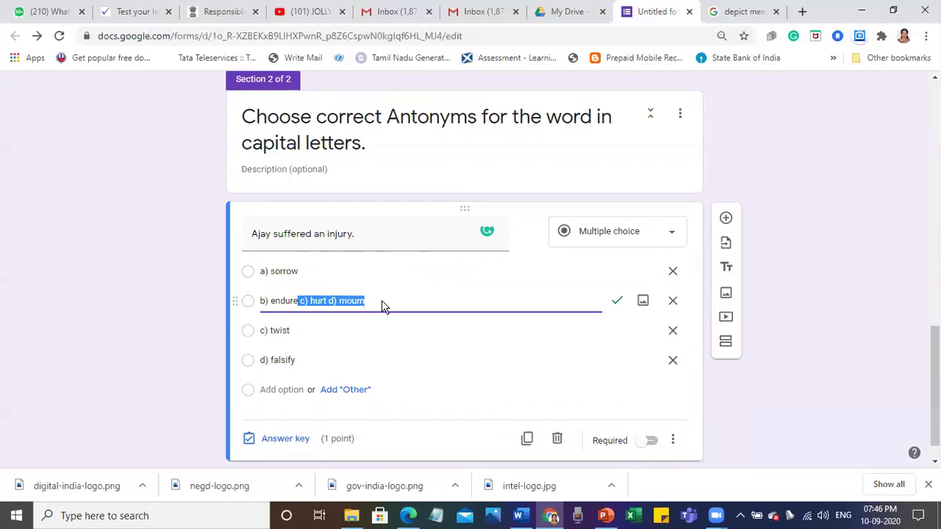
key("ctrl+x")
Replace the third and fourth answer options with "c) hurt" and "d) mourn".
triple_click(292, 329)
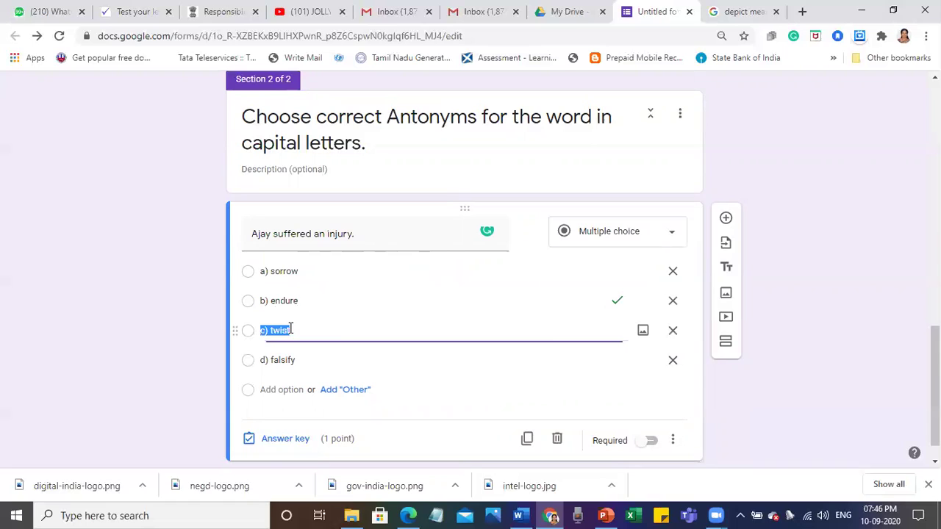
key("ctrl+v")
left_click_drag(290, 328, 333, 332)
key("ctrl+x")
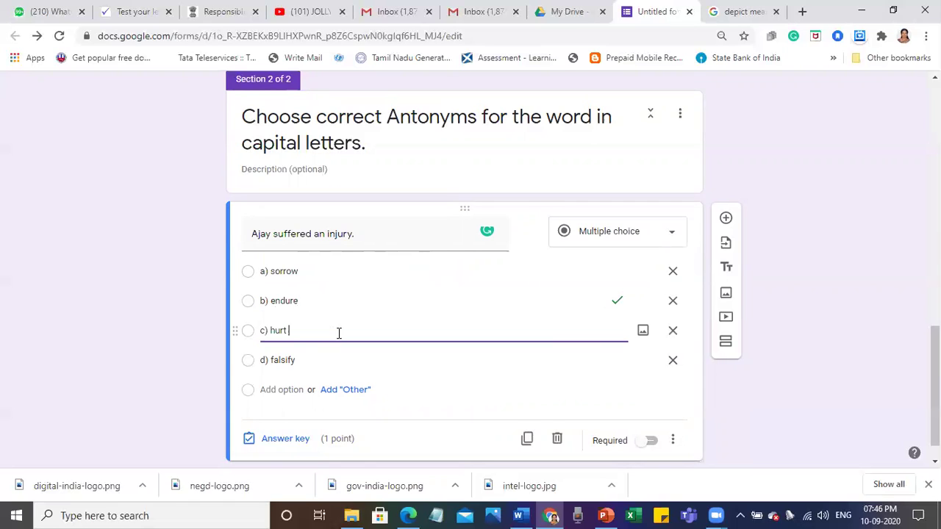
triple_click(291, 356)
key("ctrl+v")
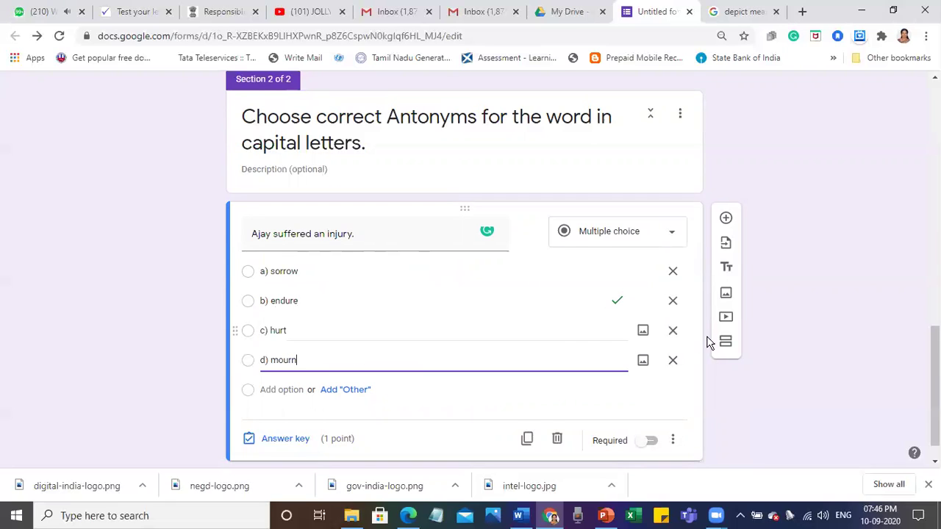
left_click(742, 397)
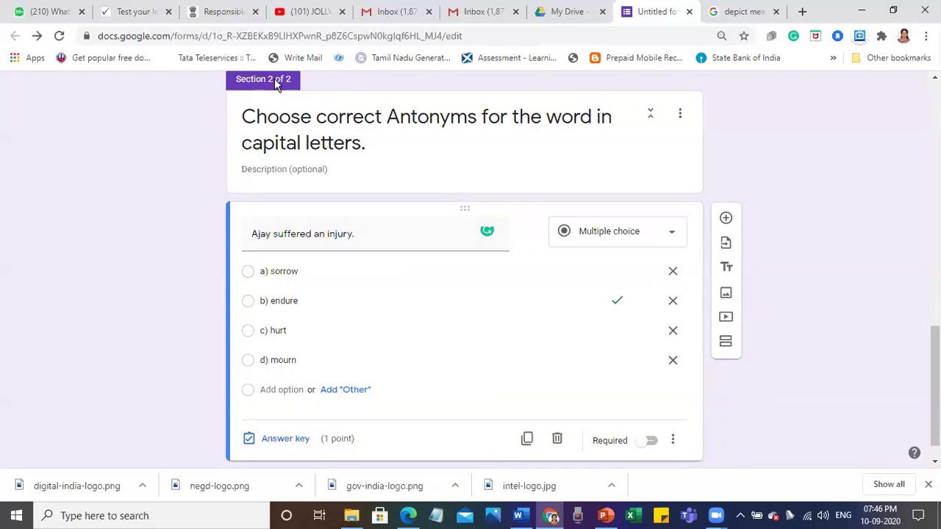
Switch to the textbook PDF in Edge and review the exercises after the antonym questions, including both homophone exercises on page 84.
mouse_move(410, 518)
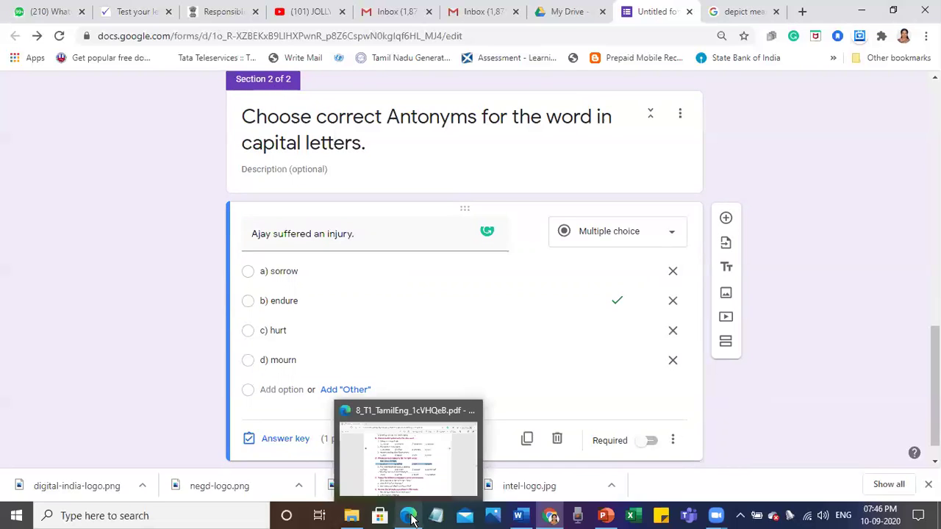
left_click(413, 471)
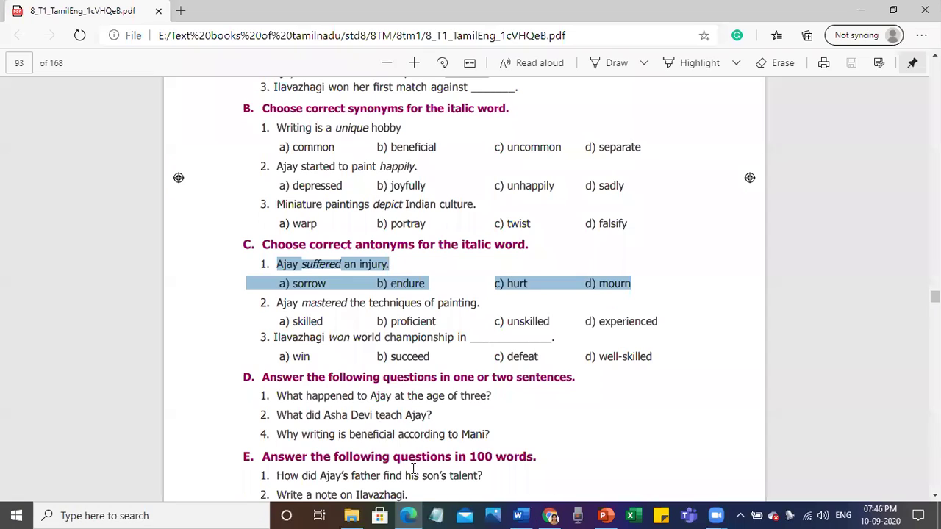
left_click(428, 269)
scroll(363, 330, "down", 5)
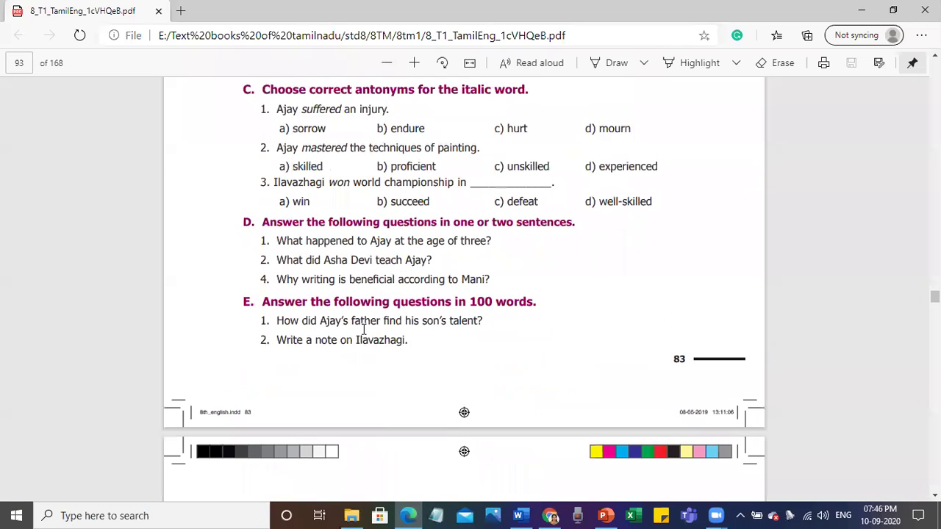
scroll(363, 330, "down", 3)
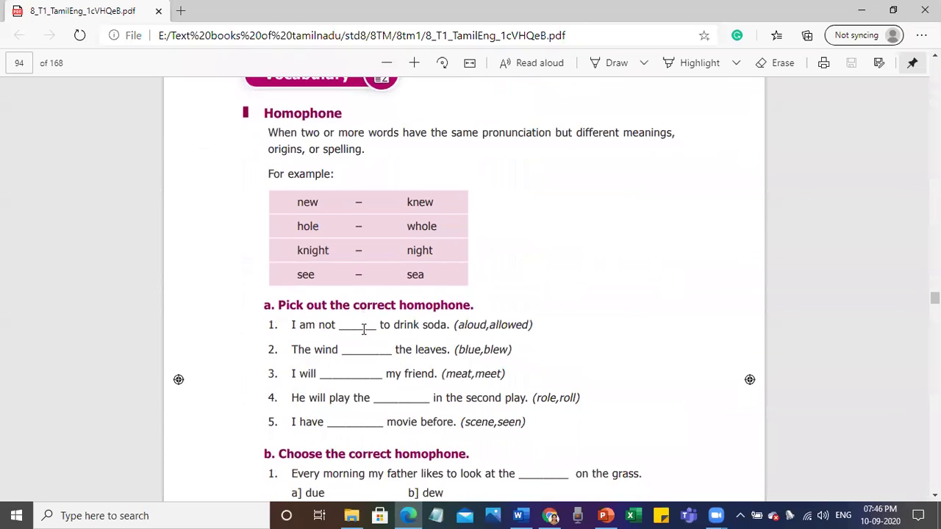
scroll(363, 330, "down", 1)
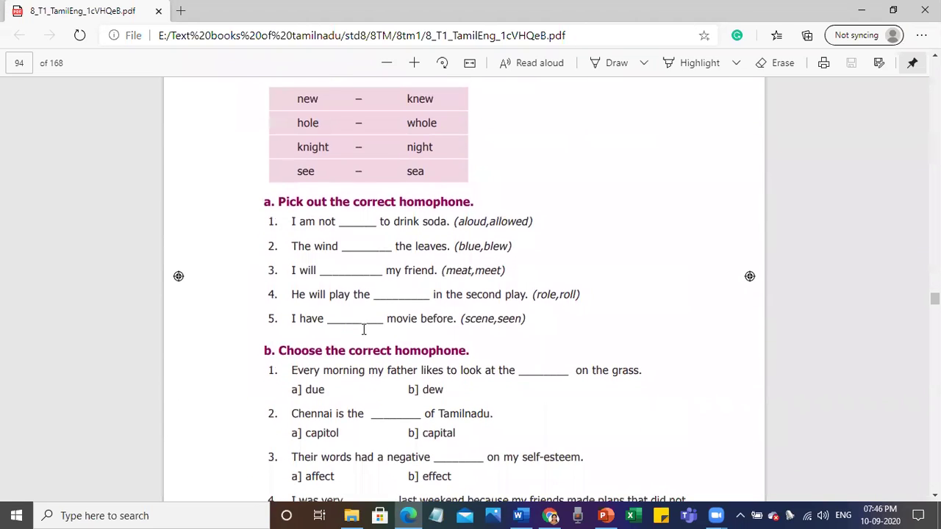
scroll(363, 330, "down", 2)
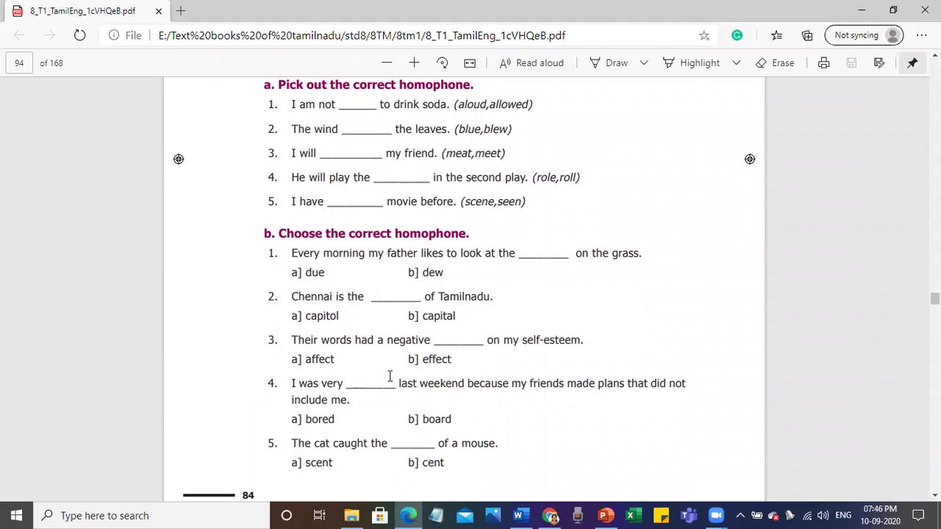
scroll(389, 376, "down", 1)
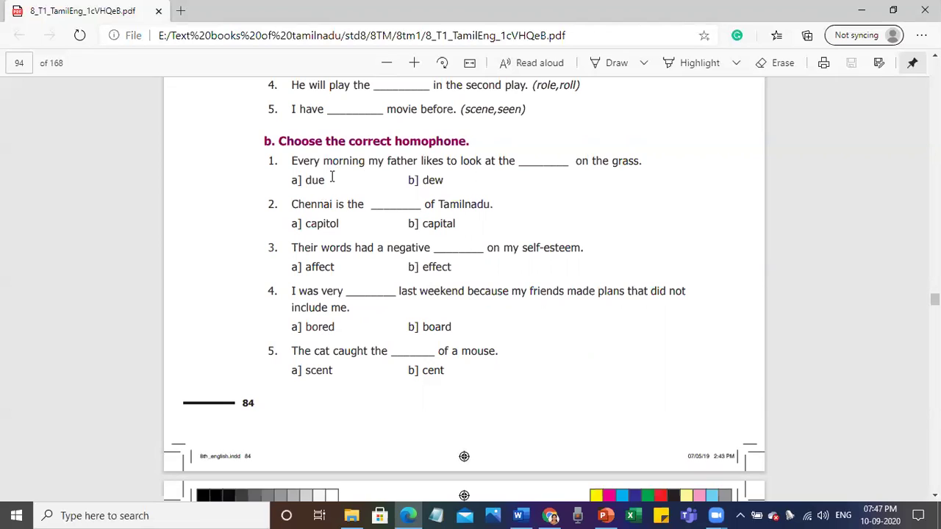
Bring up the Zoom meeting controls and return to the quiz form in Chrome.
mouse_move(720, 516)
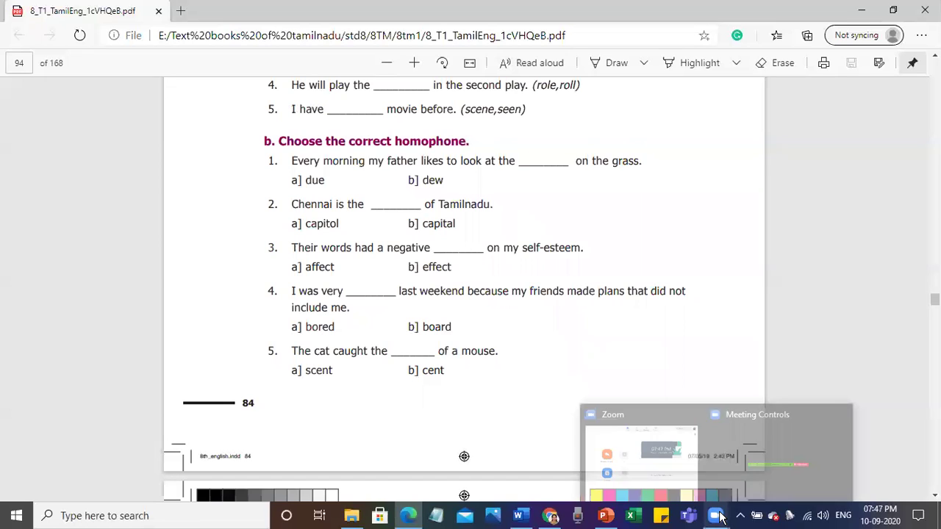
left_click(745, 458)
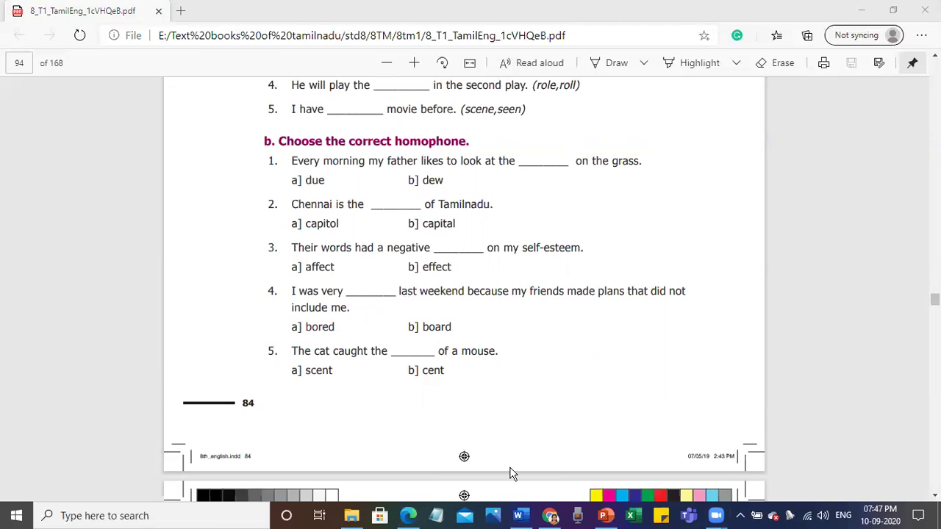
mouse_move(551, 515)
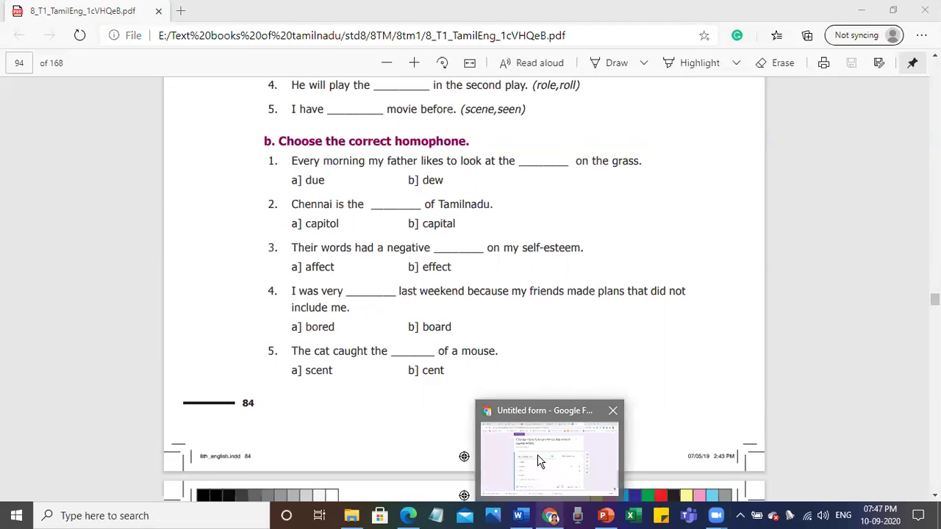
left_click(540, 458)
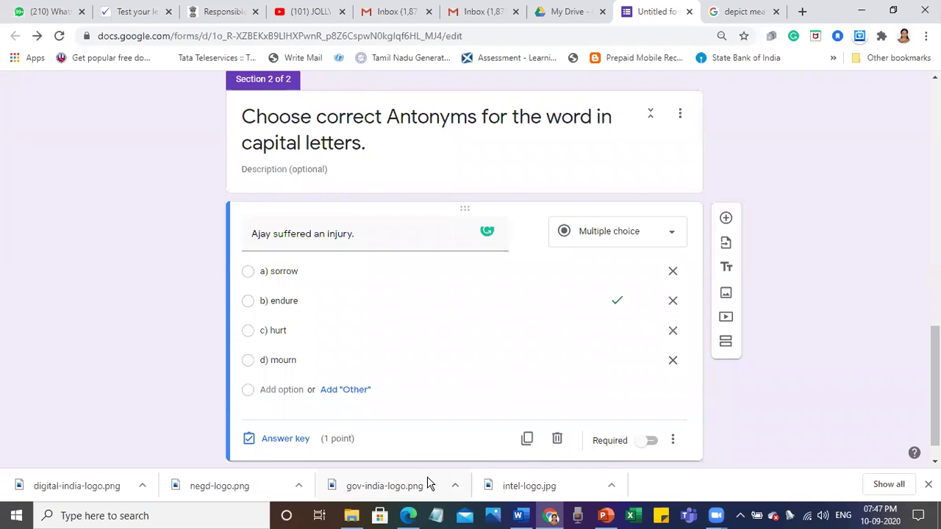